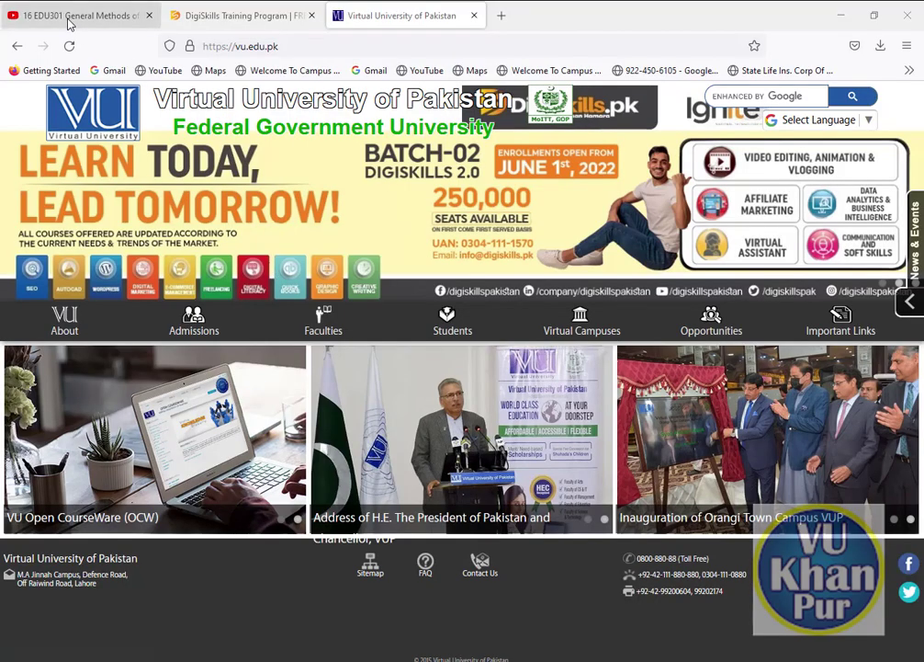
Go from the EDU301 lecture video to its vu ideas channel page
click(68, 20)
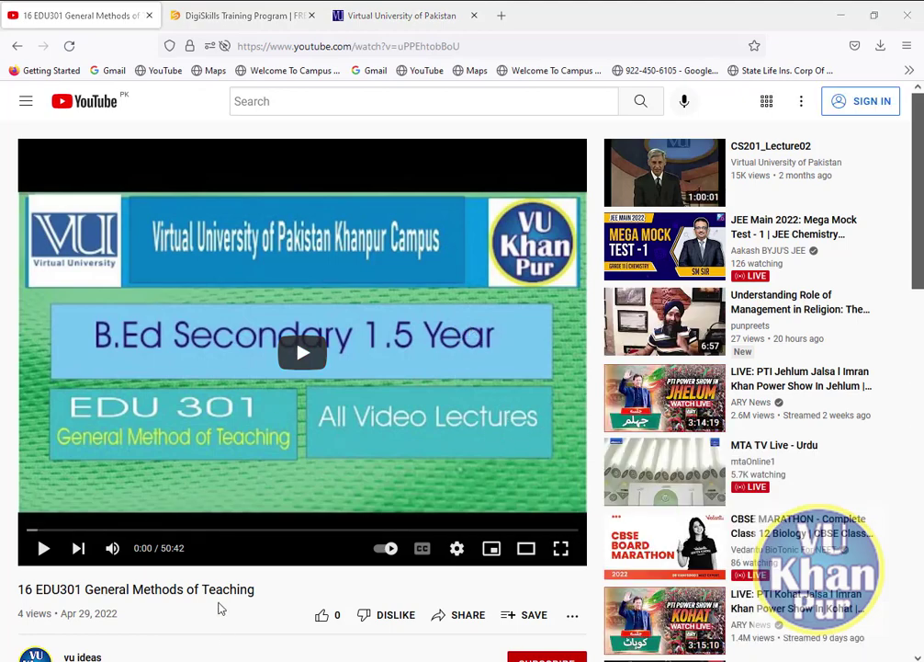
scroll(219, 608, down, 3)
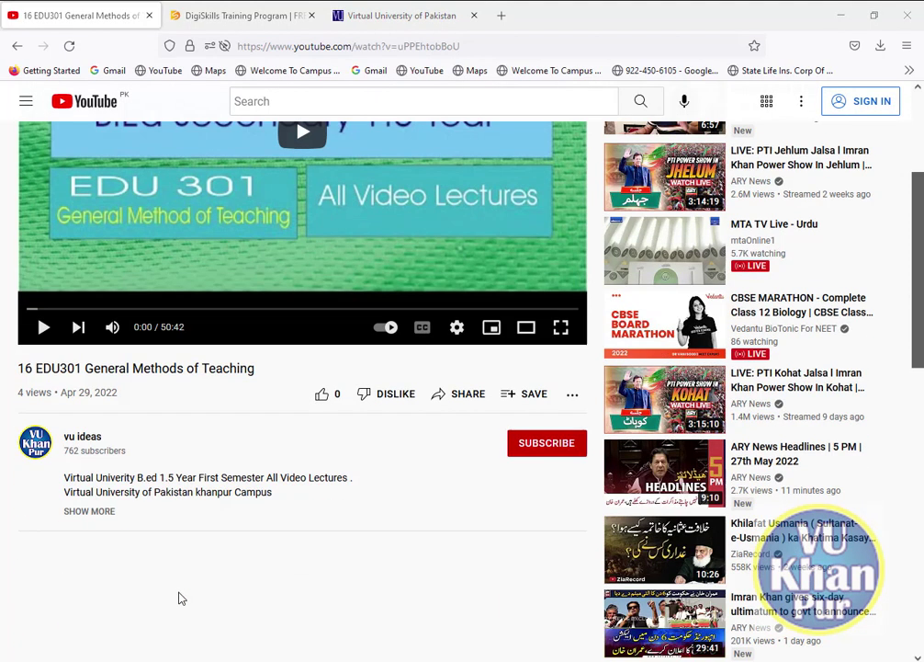
click(161, 487)
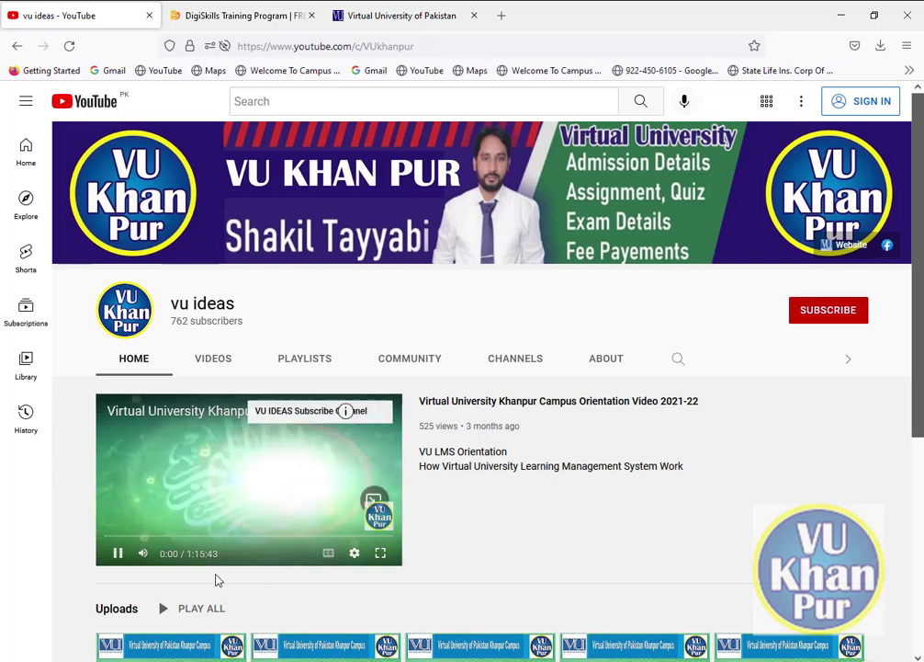
Mute the featured video and show the vu ideas channel's seven created playlists
click(143, 553)
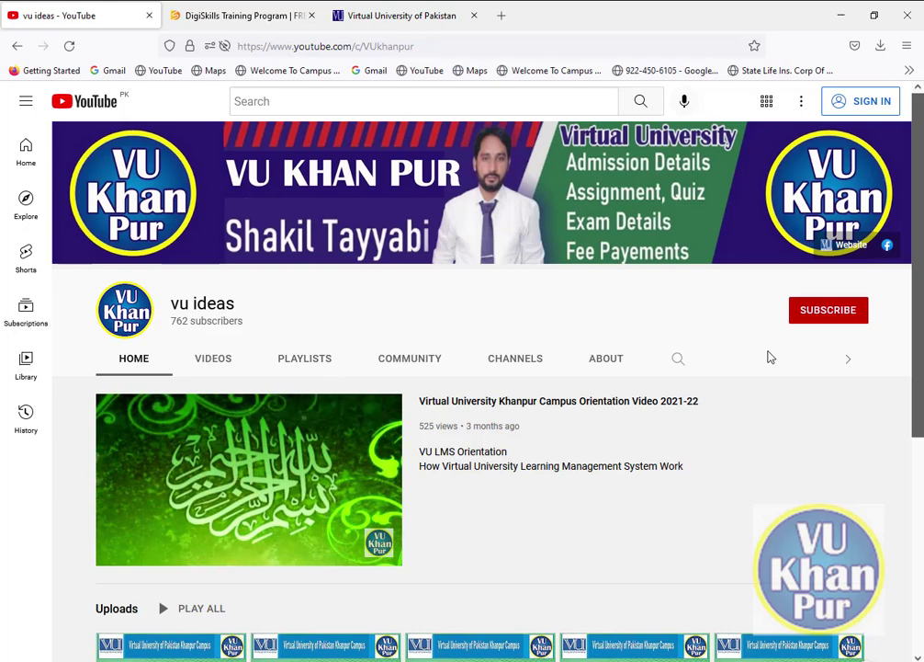
scroll(532, 305, down, 1)
scroll(542, 309, down, 2)
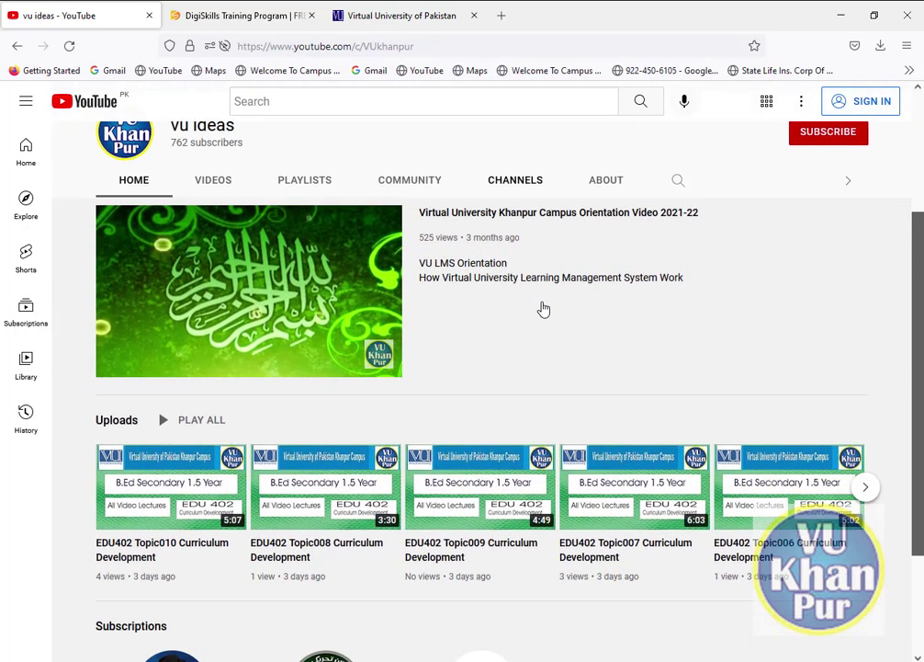
scroll(519, 346, up, 1)
scroll(516, 345, up, 2)
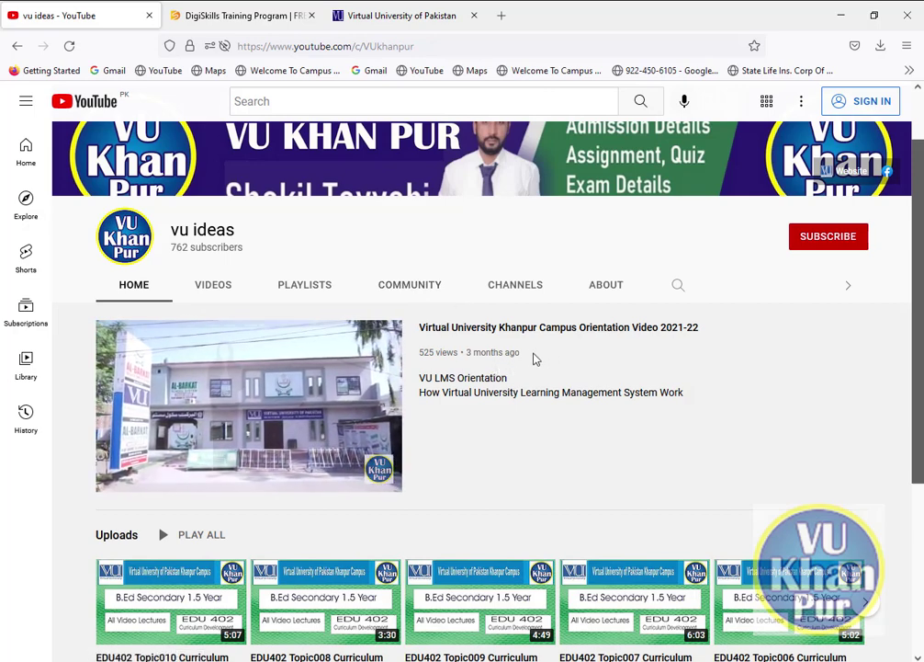
scroll(565, 363, up, 2)
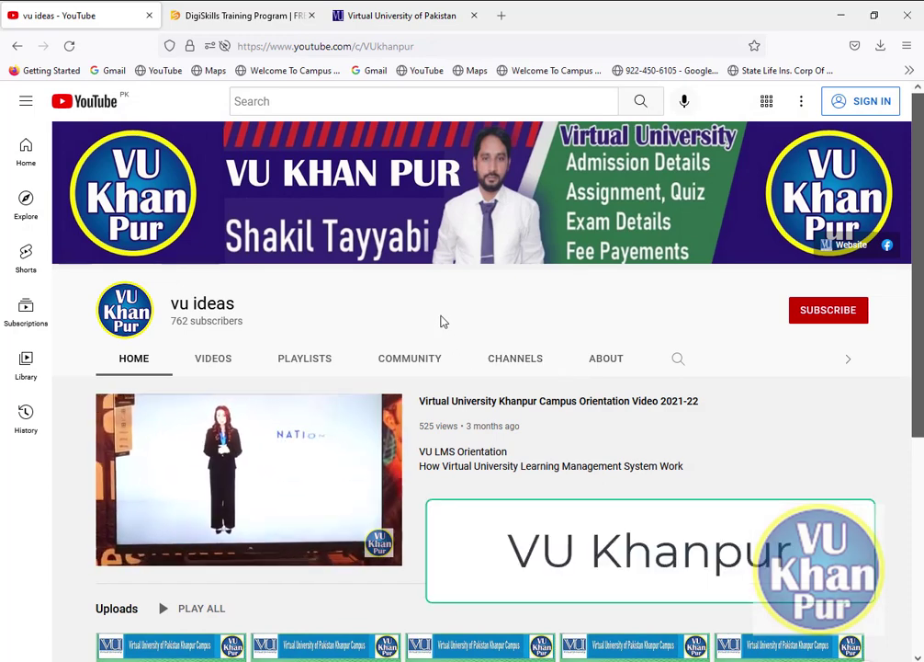
click(311, 366)
scroll(465, 409, down, 2)
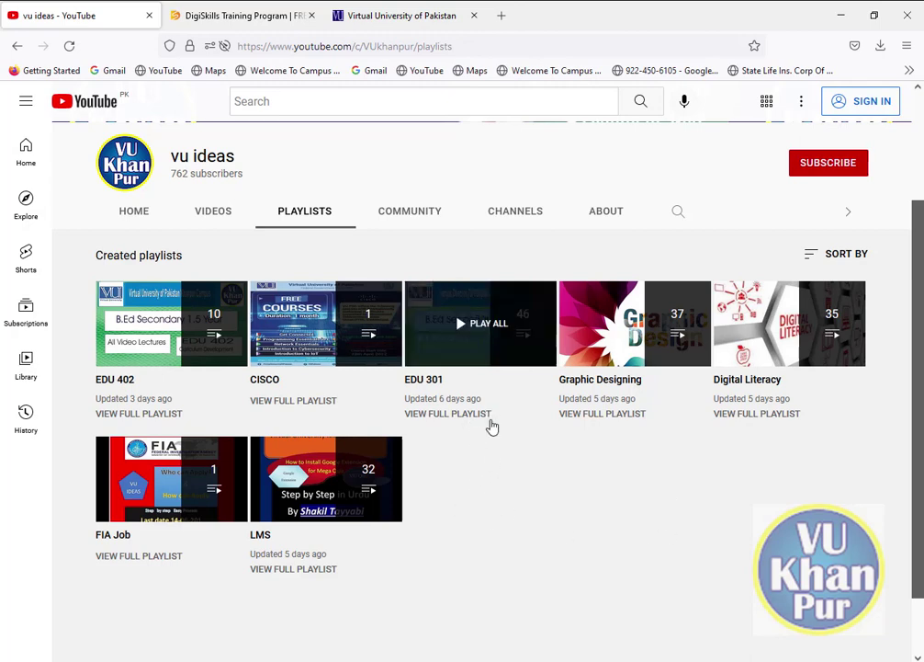
scroll(483, 487, up, 2)
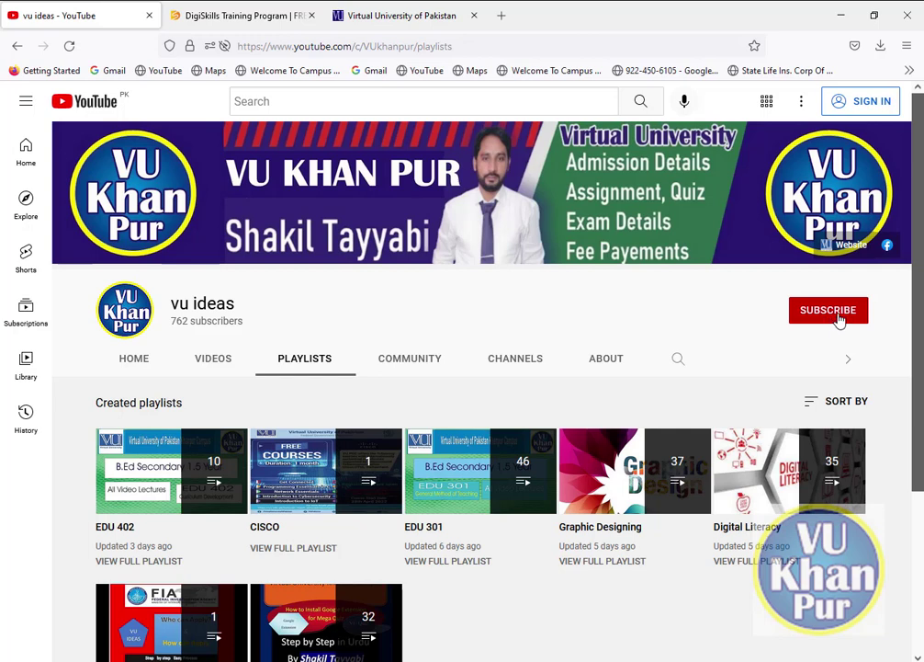
scroll(528, 313, down, 1)
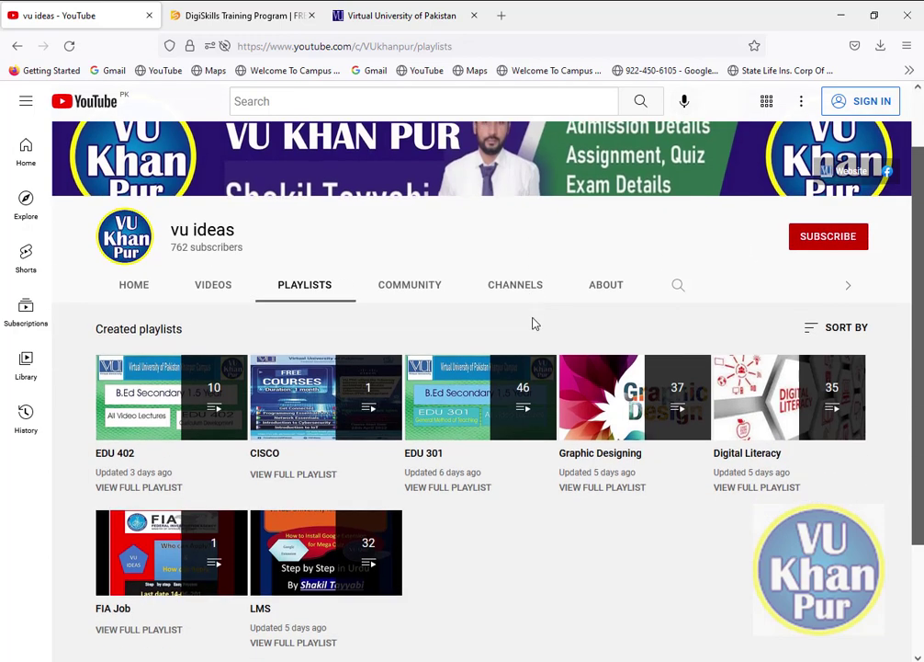
scroll(505, 318, down, 1)
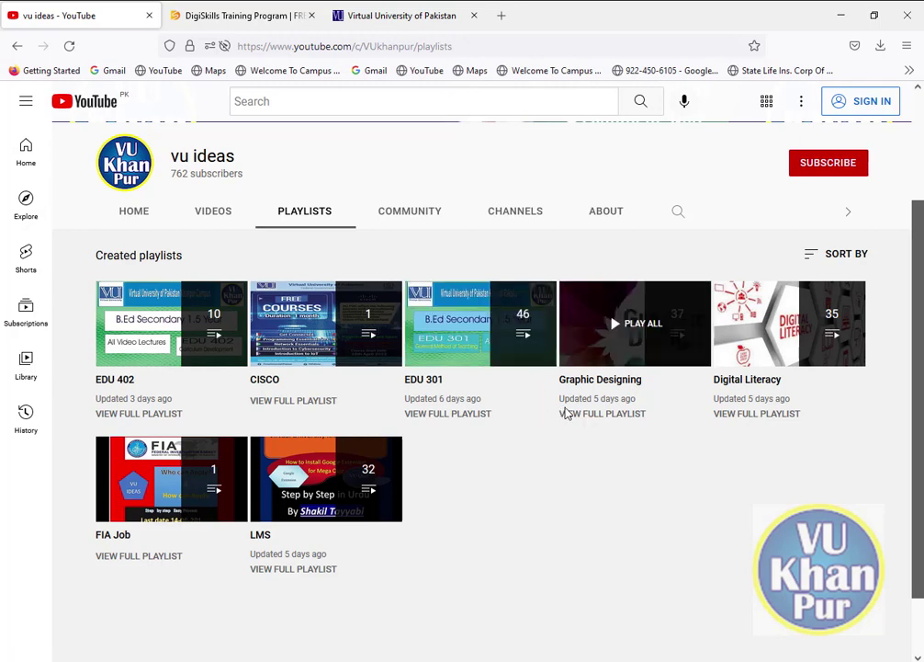
scroll(510, 432, down, 1)
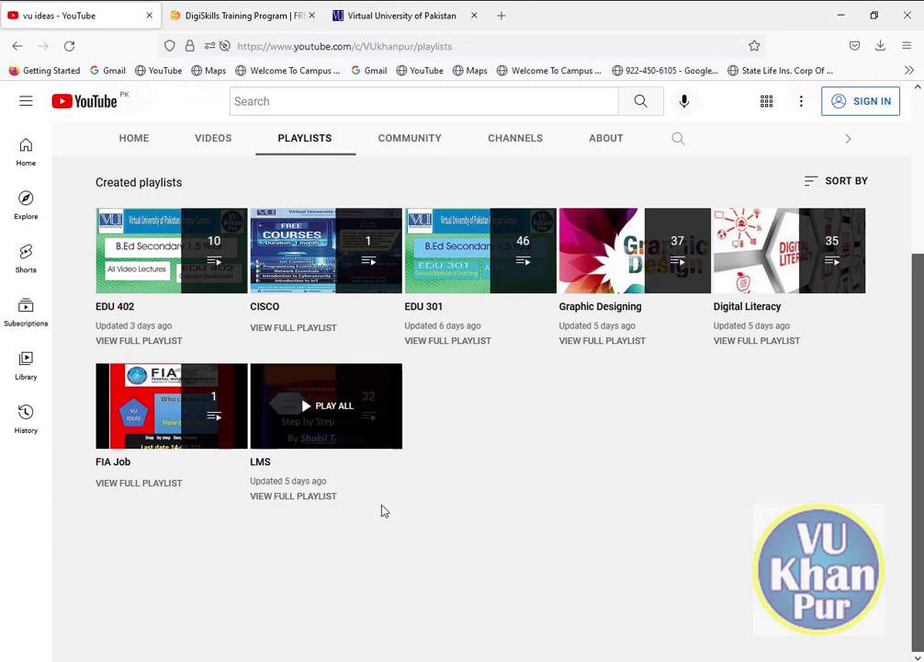
mouse_move(194, 660)
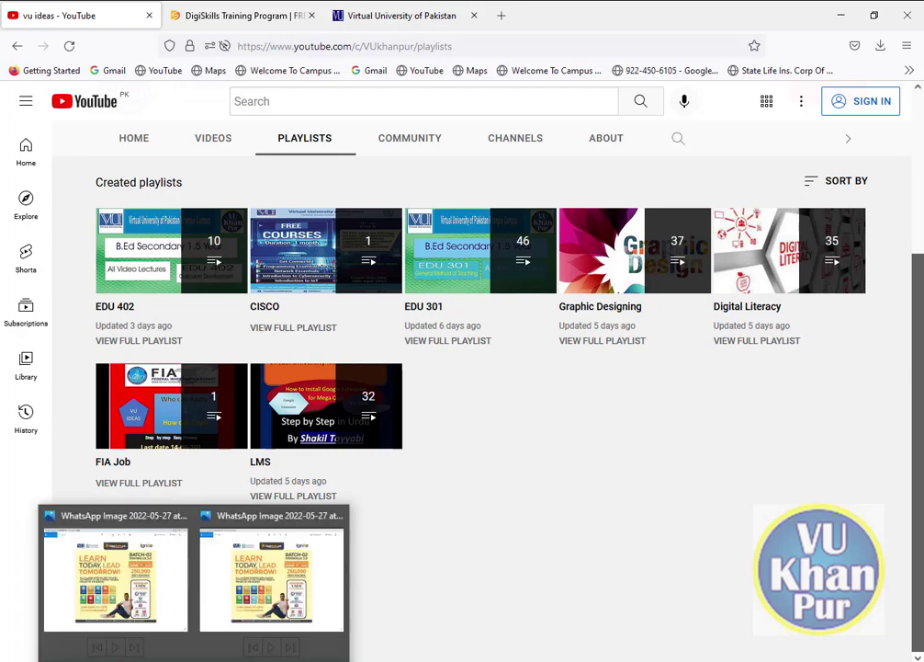
Bring up the DigiSkills Batch-02 poster in Photos and zoom in to read its courses
click(120, 591)
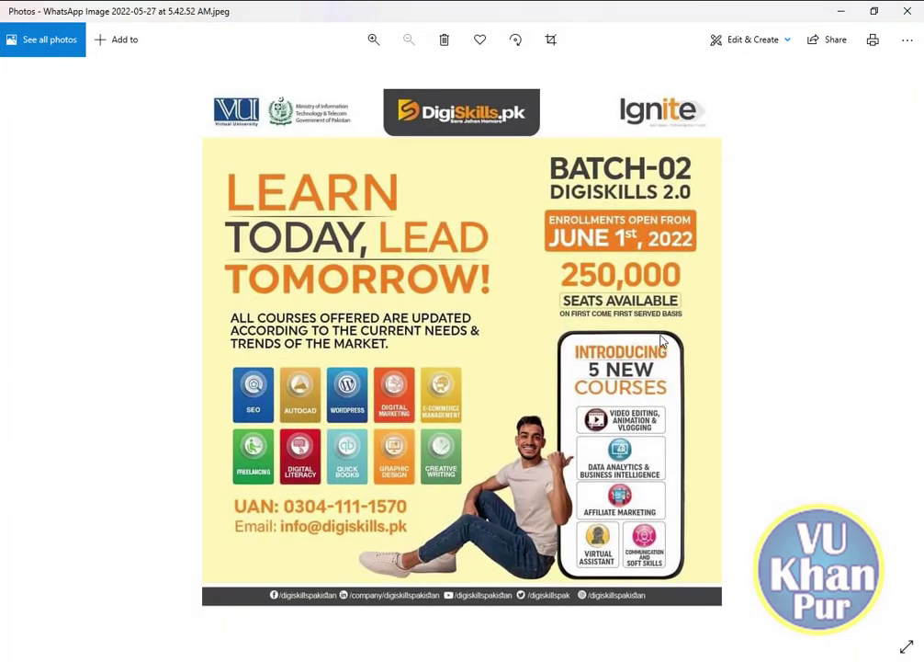
scroll(317, 136, up, 1)
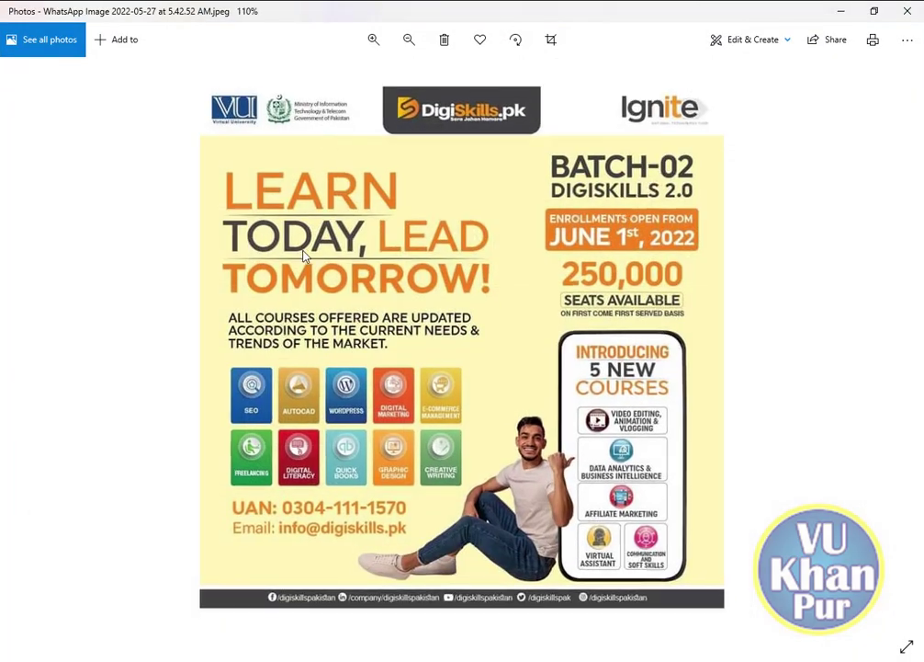
scroll(288, 158, up, 1)
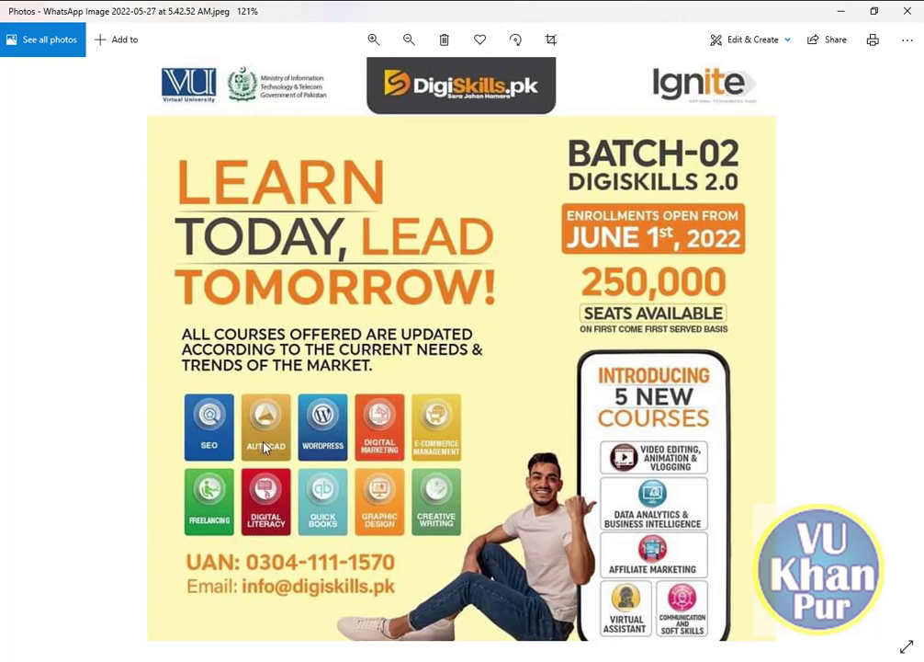
scroll(265, 444, up, 1)
scroll(270, 452, up, 1)
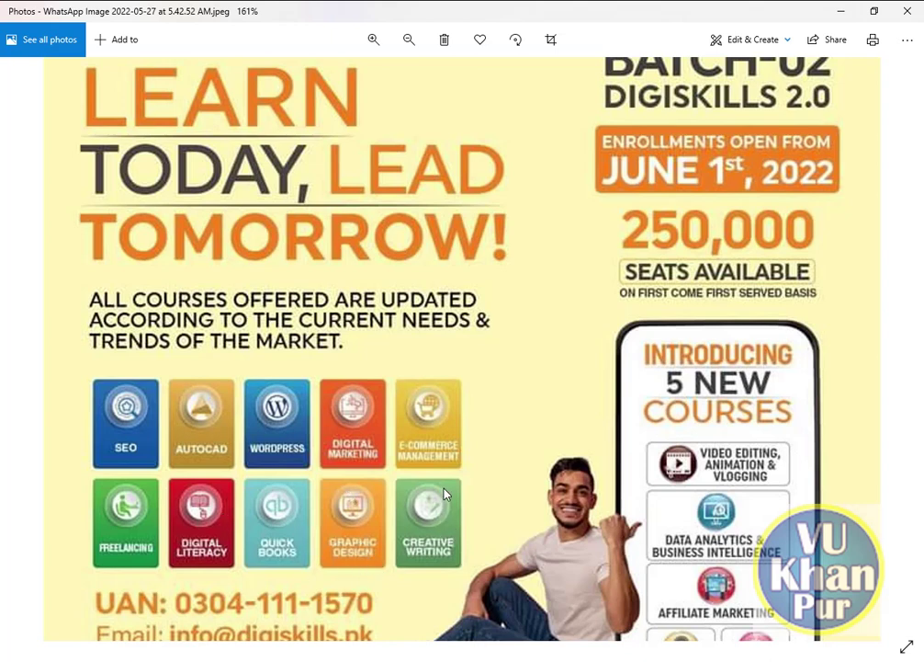
scroll(438, 445, down, 1)
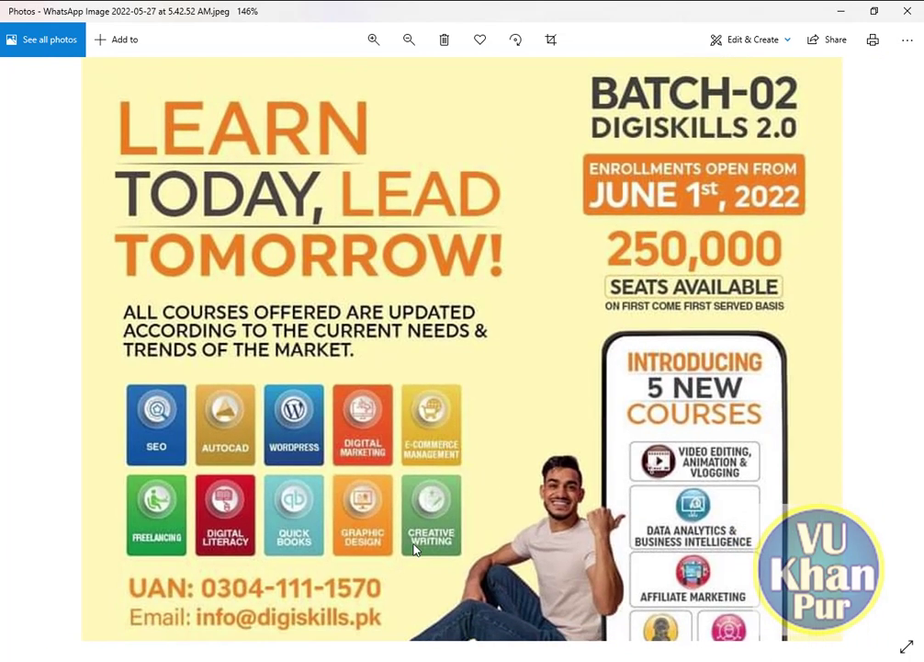
scroll(308, 424, down, 1)
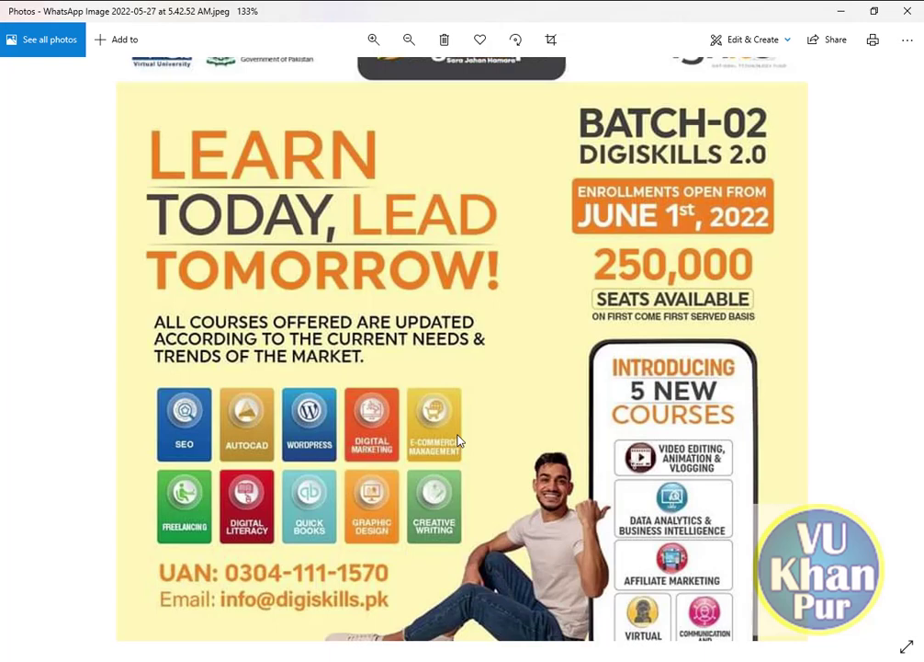
scroll(491, 375, down, 1)
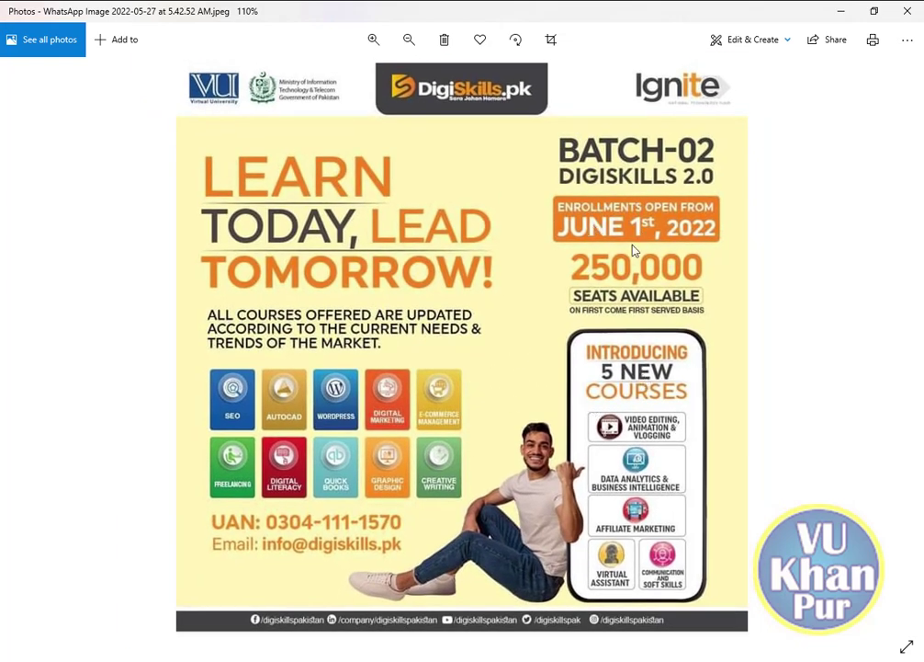
scroll(622, 406, up, 3)
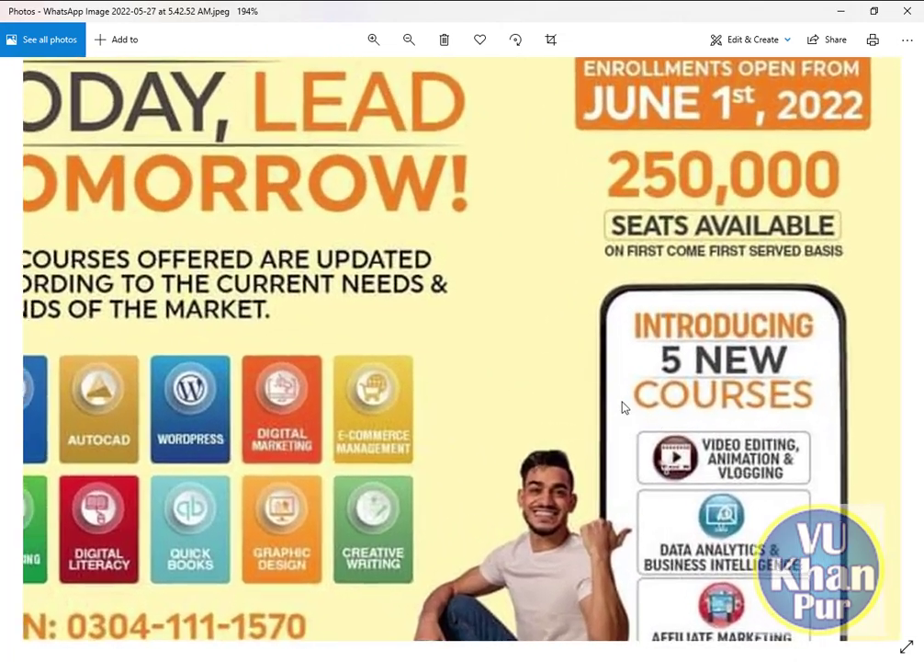
Pan the zoomed poster down to the footer listing five new courses and social links
drag(622, 406, 252, 219)
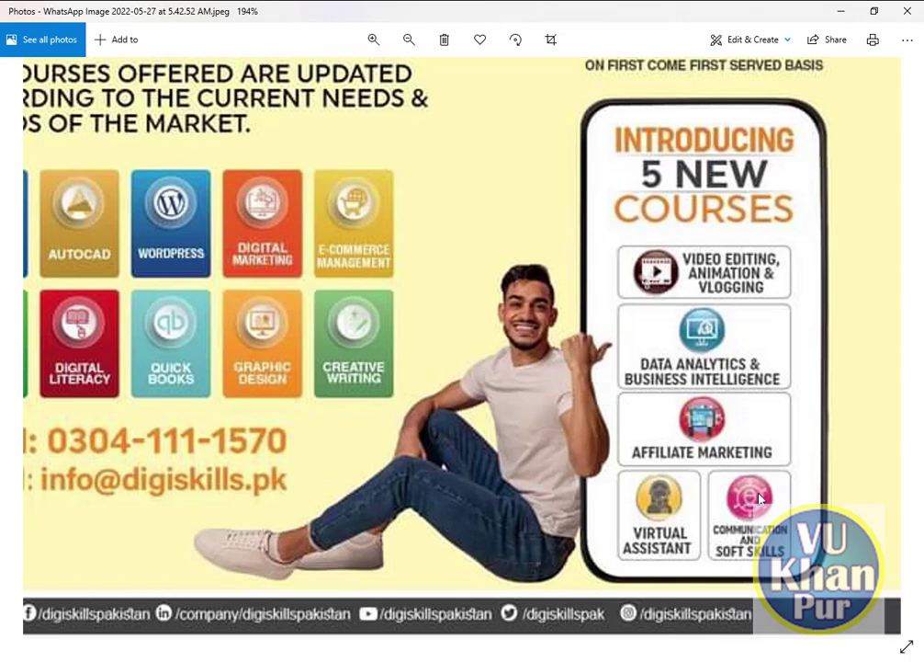
Zoom in and out across the poster once more, then close Photos with Alt+F4
scroll(741, 483, down, 1)
scroll(740, 478, down, 1)
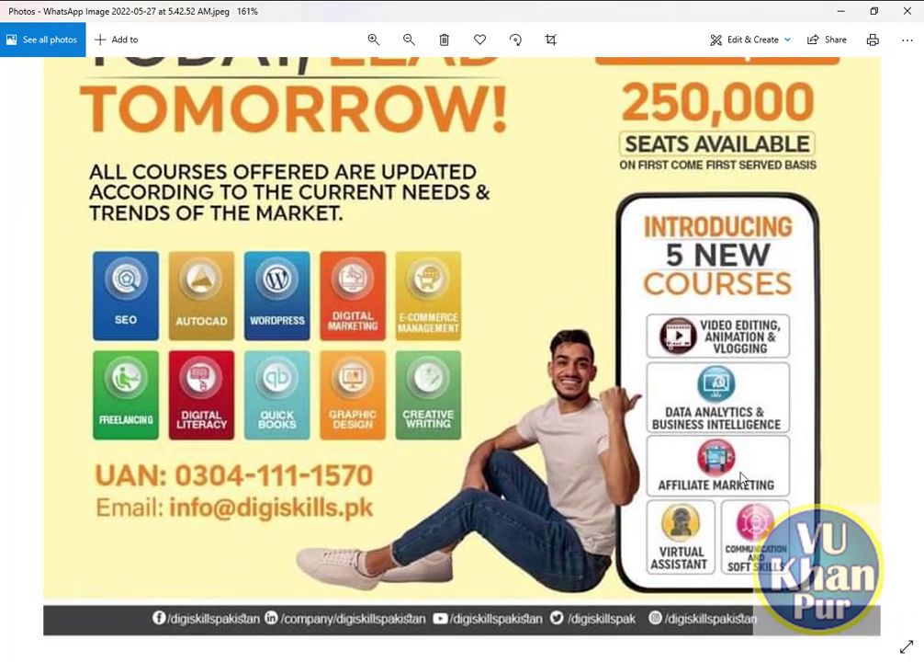
scroll(741, 477, down, 1)
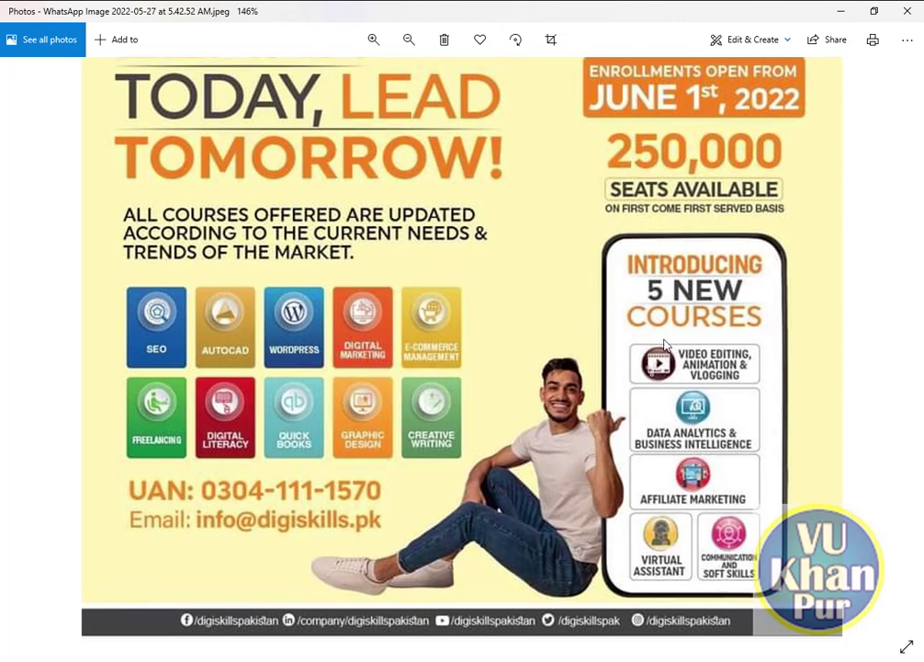
scroll(664, 344, down, 1)
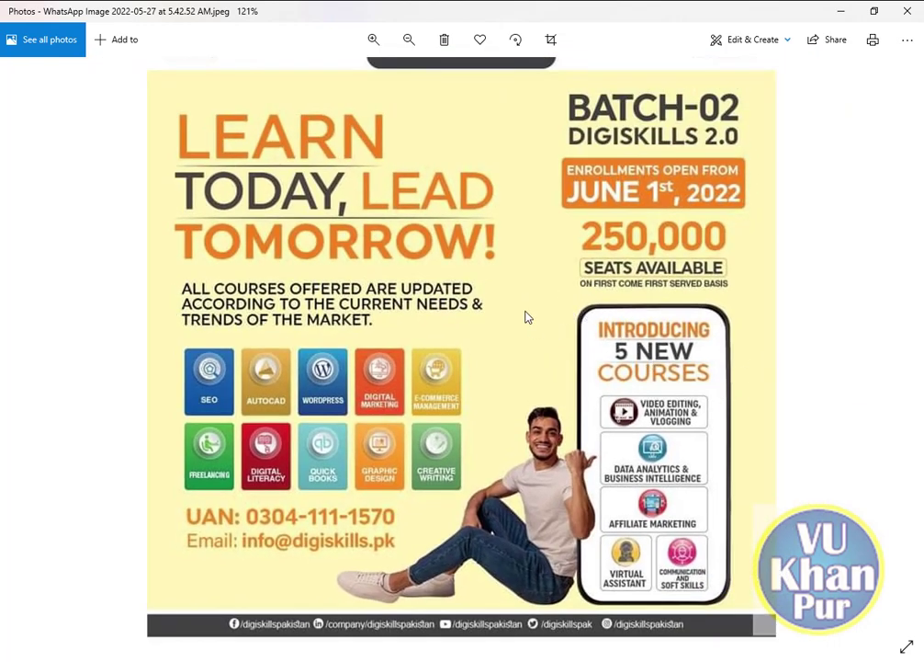
scroll(526, 317, up, 1)
scroll(526, 317, up, 1)
scroll(526, 317, up, 1)
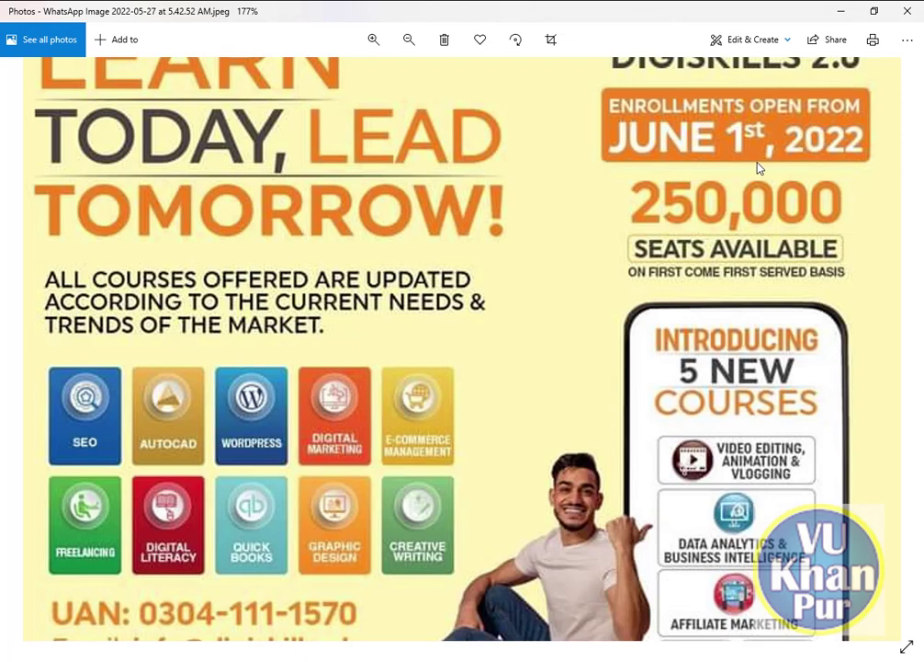
scroll(724, 272, down, 1)
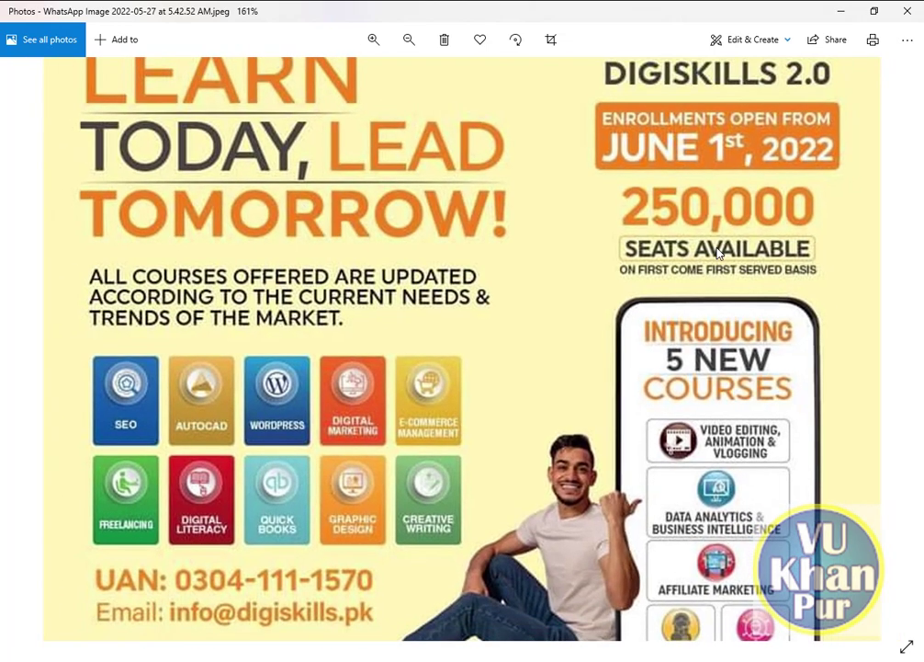
scroll(748, 280, down, 1)
scroll(635, 255, down, 1)
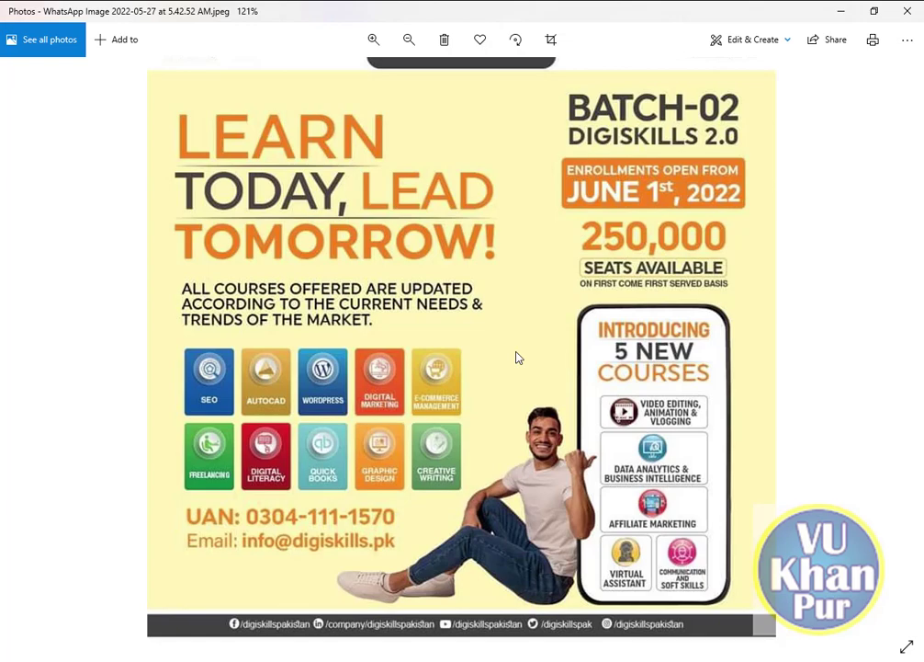
scroll(534, 391, up, 1)
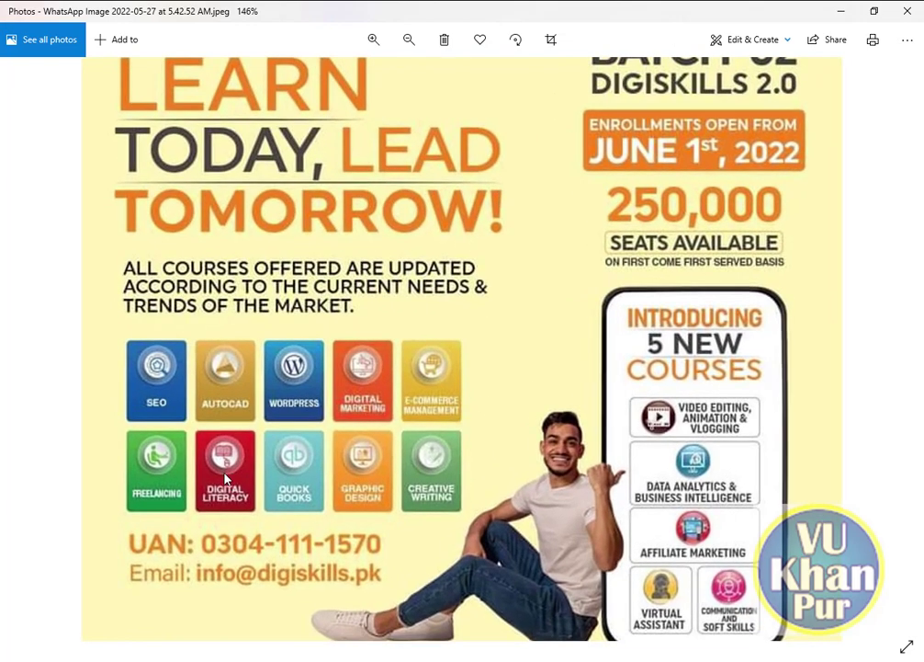
scroll(238, 476, up, 2)
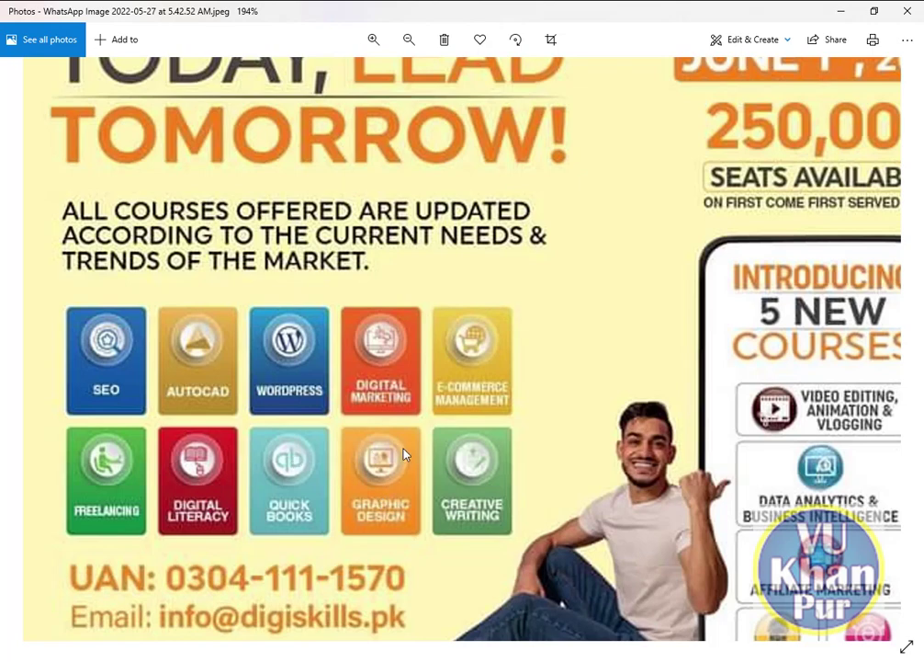
scroll(404, 454, down, 1)
scroll(296, 398, down, 1)
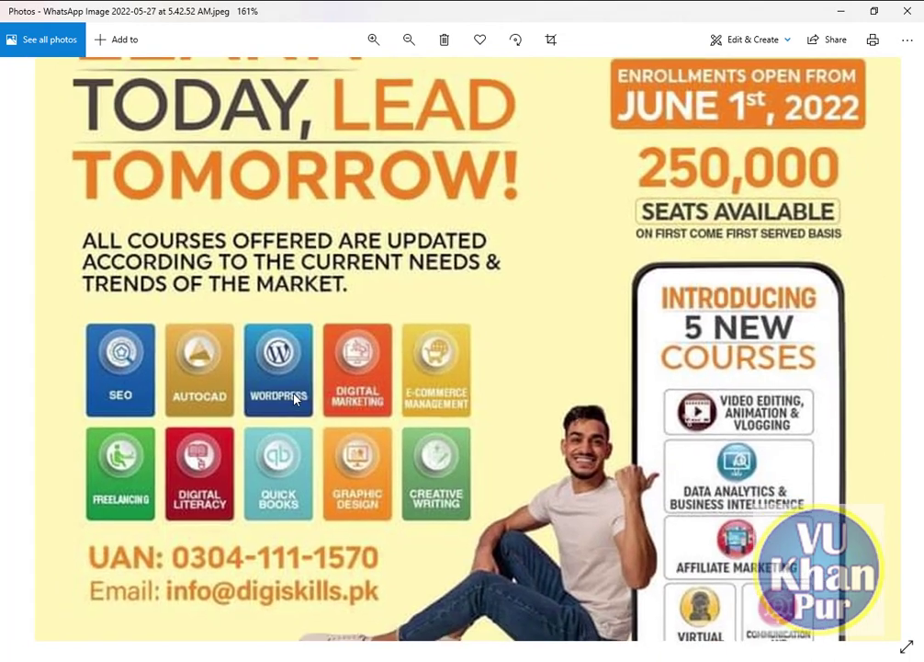
scroll(719, 436, down, 1)
scroll(719, 436, down, 1)
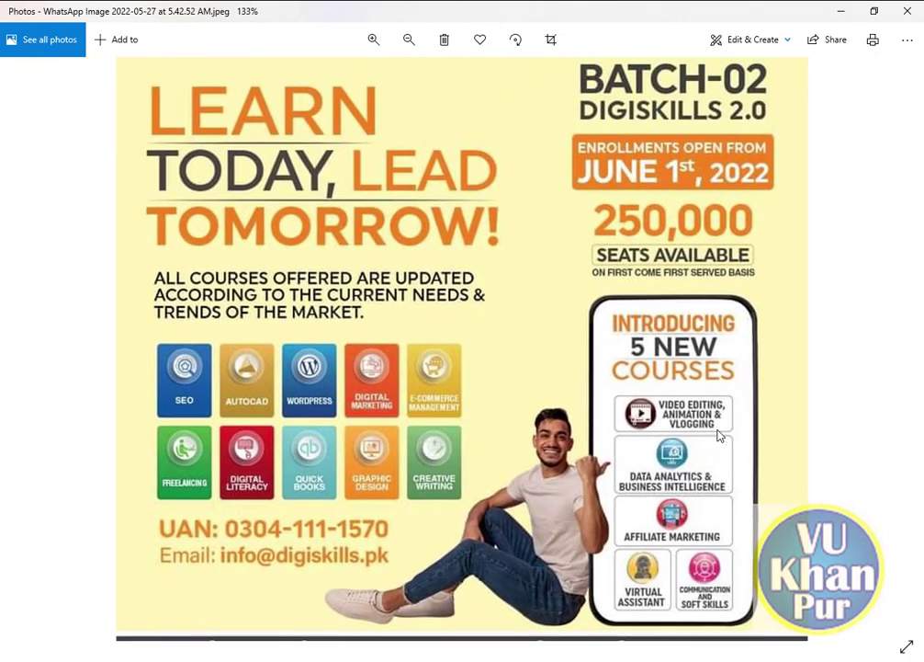
scroll(376, 435, down, 1)
scroll(375, 435, up, 3)
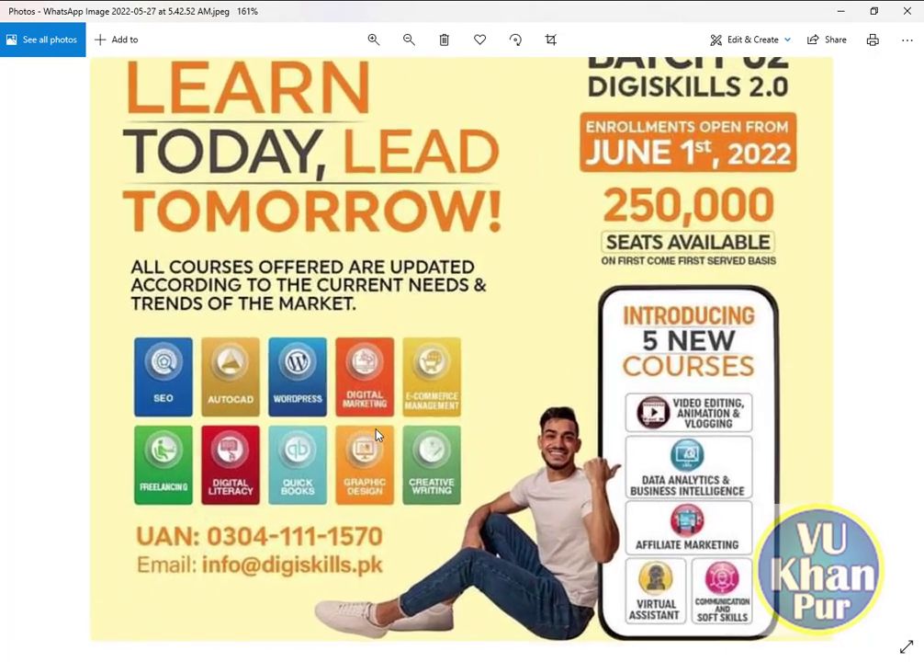
key(alt+F4)
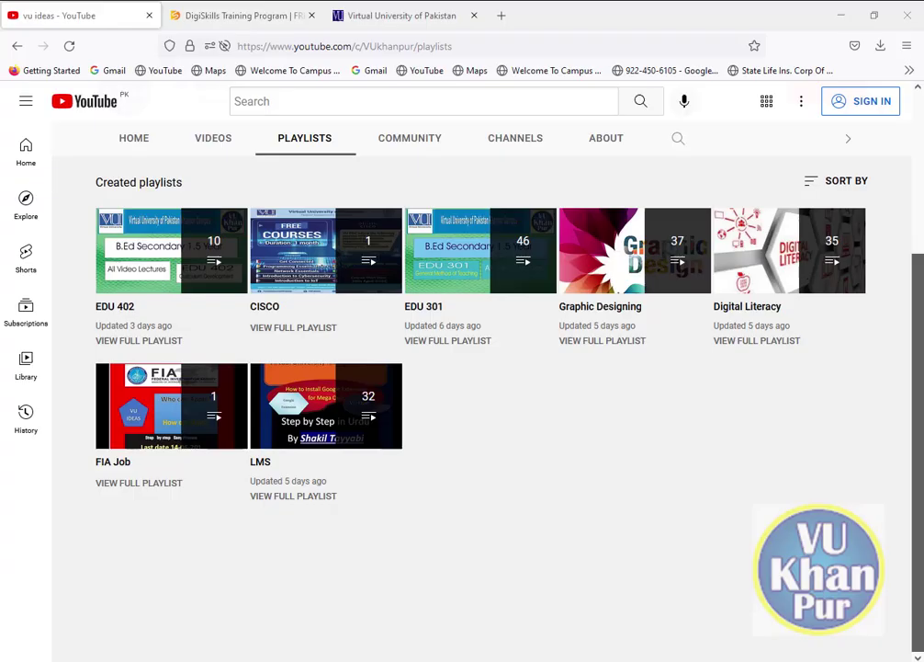
View the DigiSkills Batch-02 banner on the Virtual University of Pakistan homepage
click(377, 15)
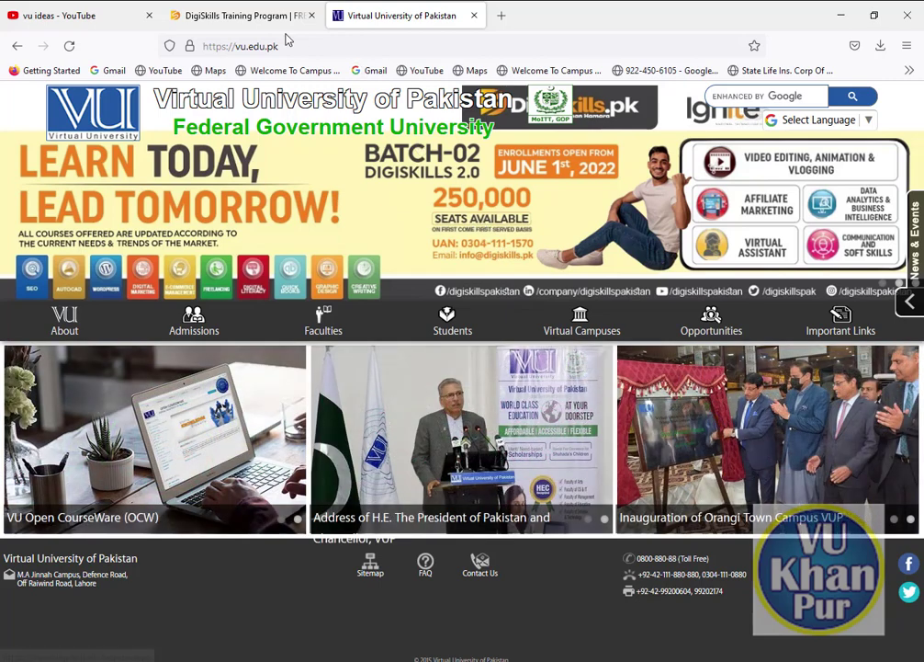
click(255, 18)
click(392, 16)
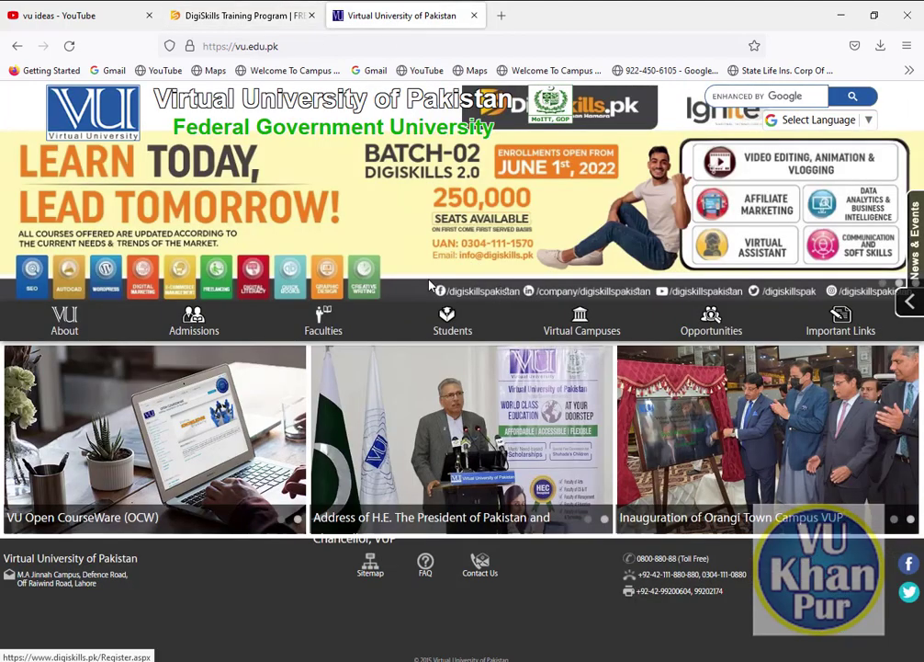
Reopen the DigiSkills poster in Photos and fit the whole poster at 110% zoom
mouse_move(230, 660)
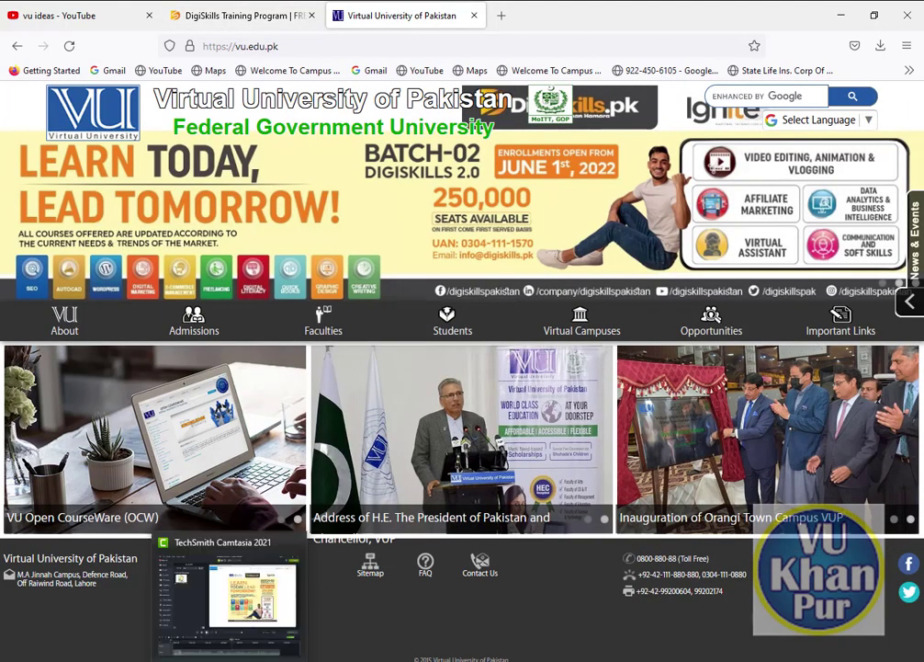
mouse_move(193, 660)
click(114, 578)
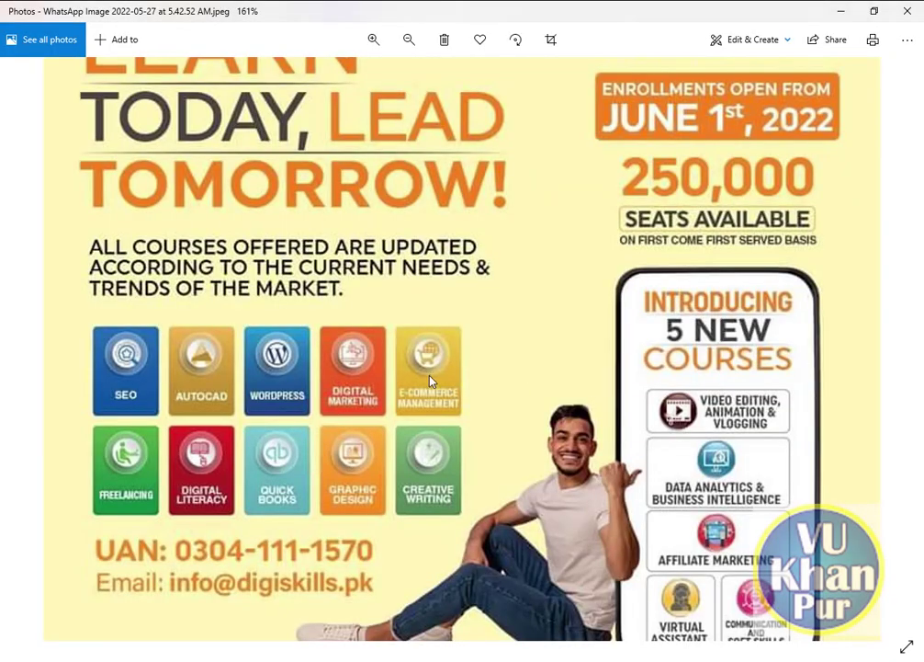
scroll(691, 149, down, 1)
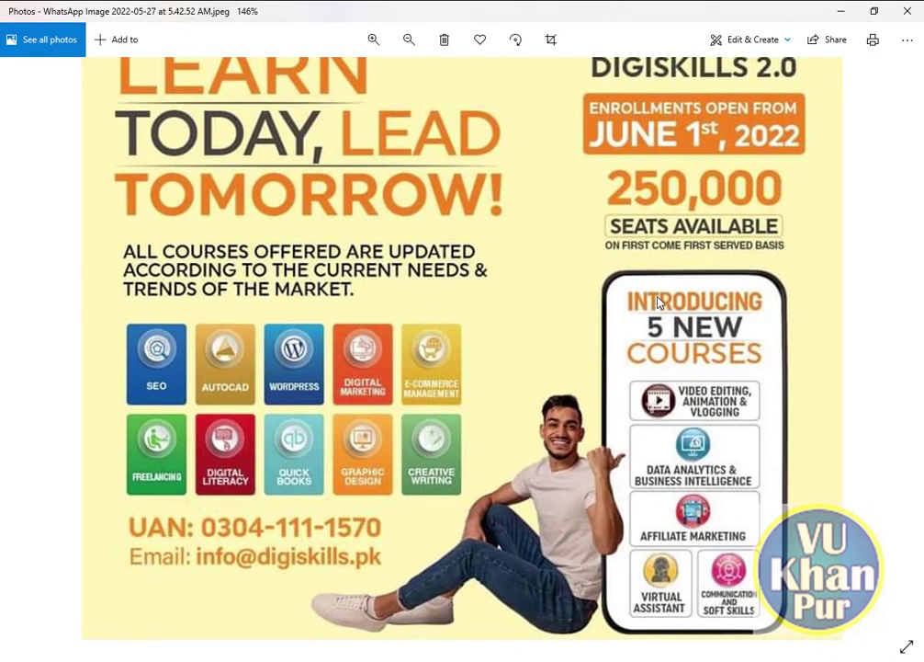
scroll(659, 302, down, 1)
scroll(643, 286, down, 1)
scroll(628, 271, down, 1)
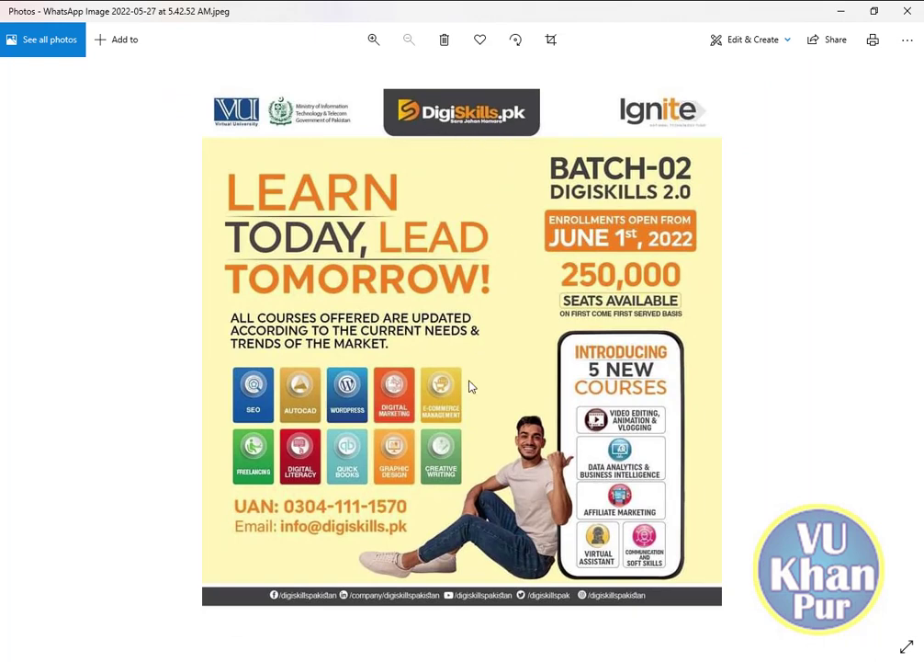
scroll(470, 387, up, 1)
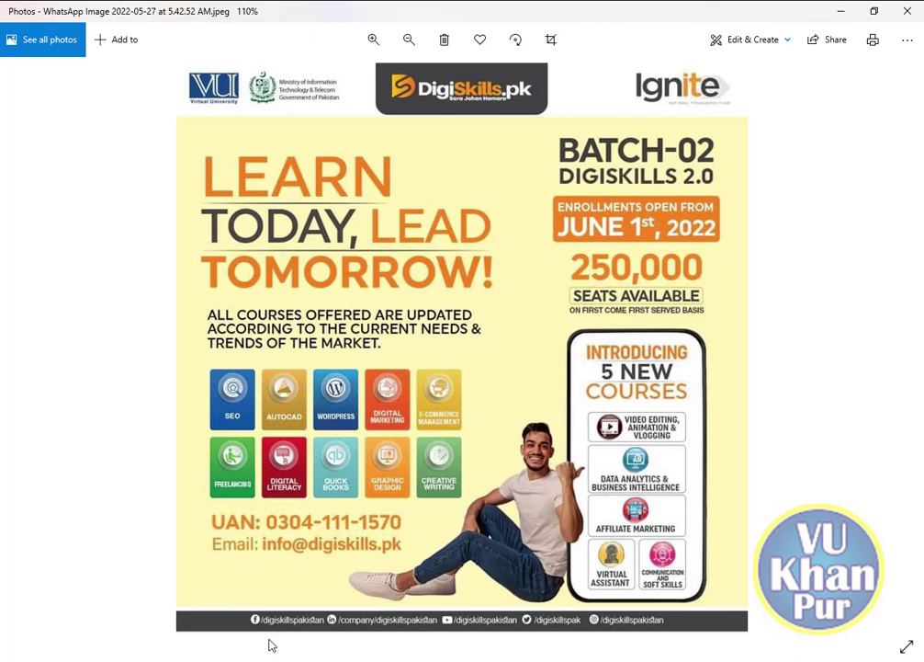
mouse_move(212, 657)
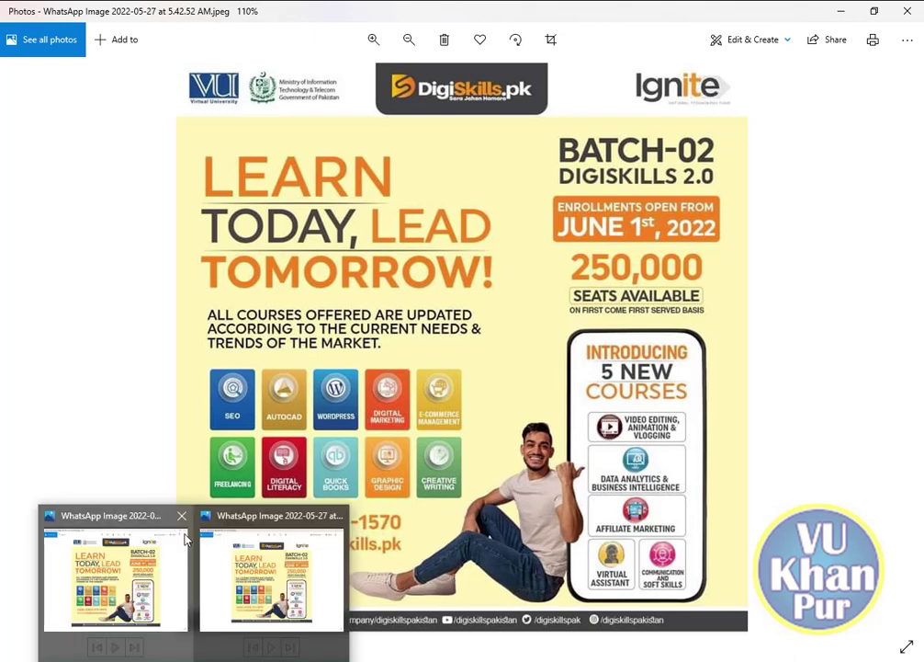
Return to Firefox and switch to the DigiSkills Training Program homepage
mouse_move(158, 657)
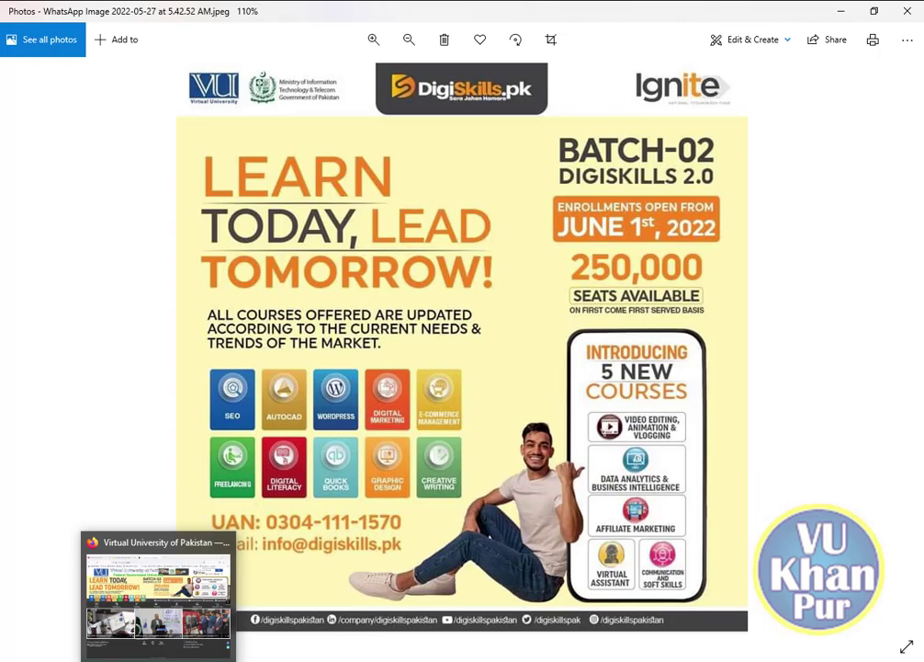
click(158, 597)
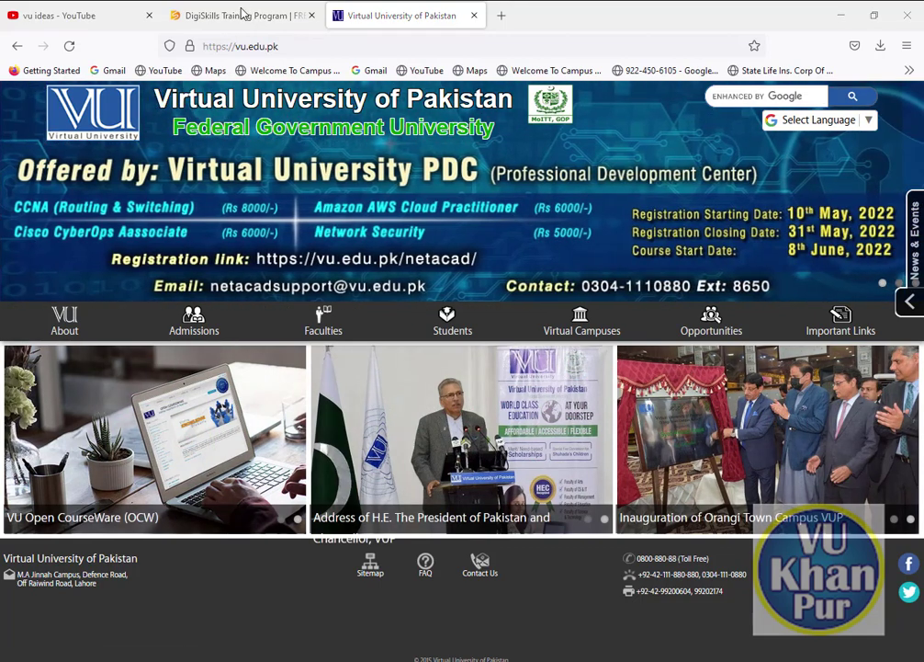
click(241, 12)
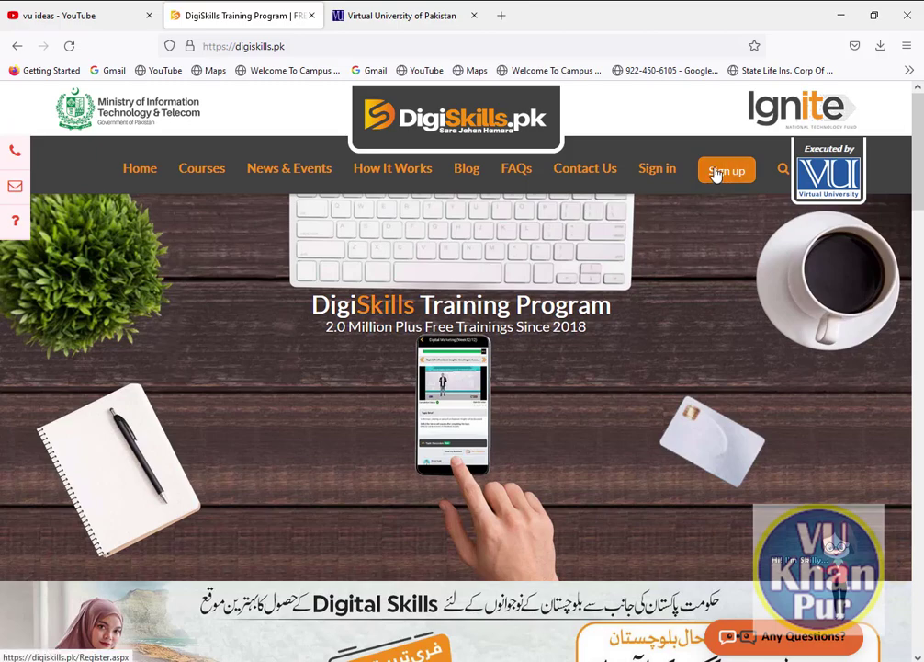
Scroll through the homepage's Batch-02 enrollment news down to the Leader Board of top earners
scroll(867, 453, down, 3)
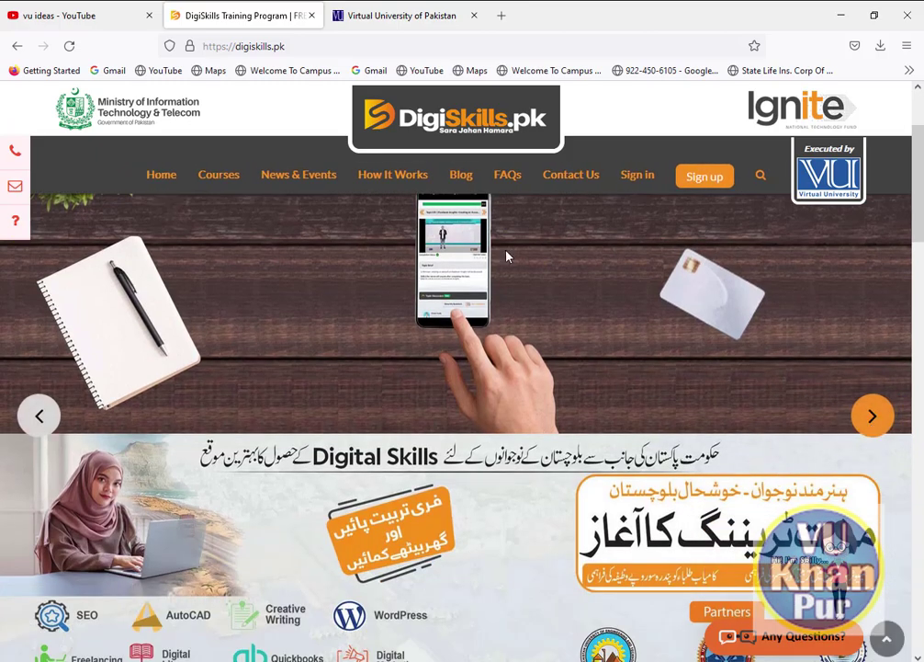
scroll(506, 256, down, 3)
scroll(542, 267, down, 3)
scroll(542, 276, down, 4)
scroll(543, 276, down, 3)
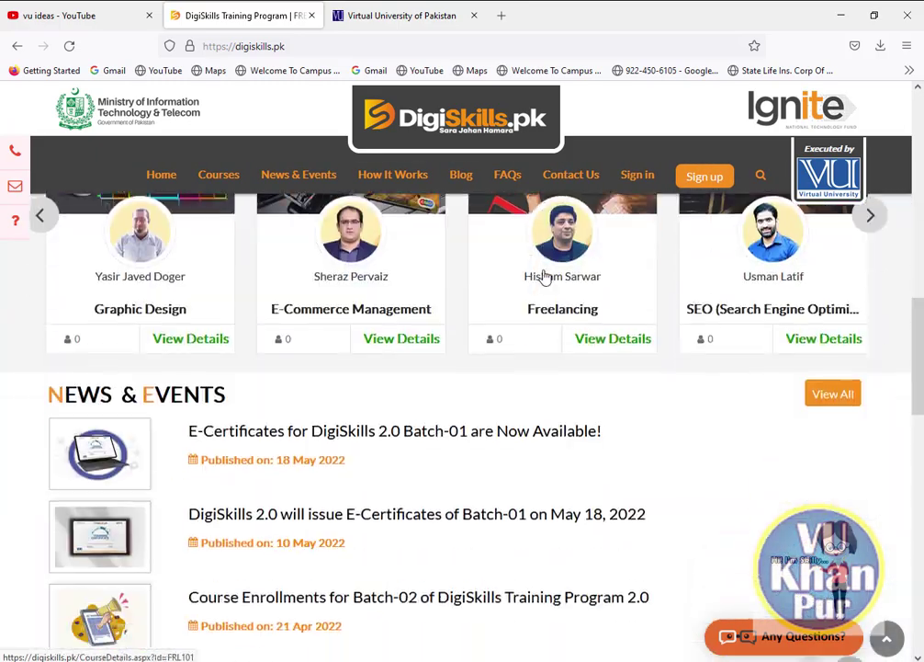
scroll(432, 294, down, 2)
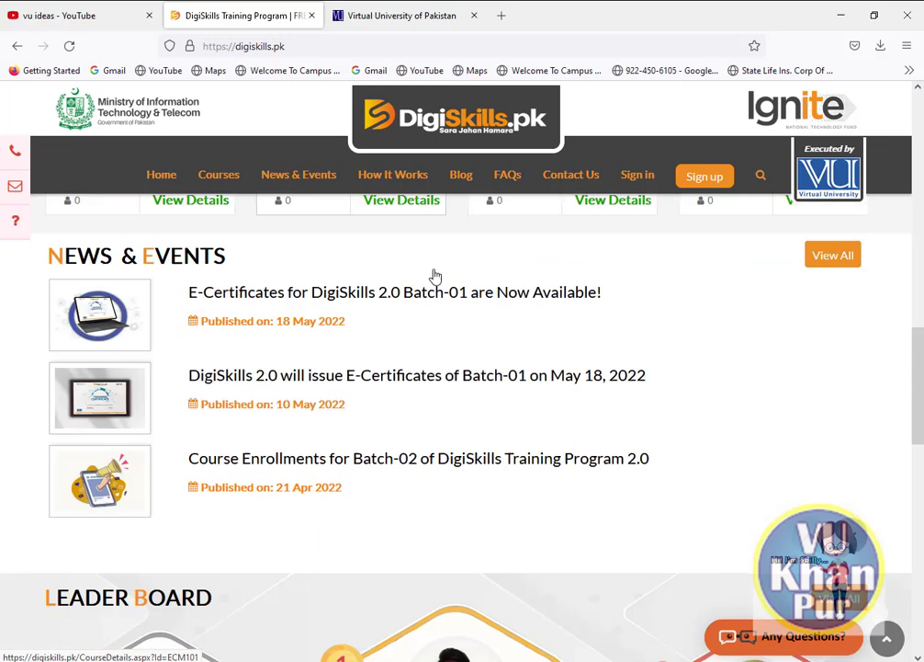
scroll(433, 275, down, 3)
scroll(433, 275, down, 3)
scroll(436, 274, down, 3)
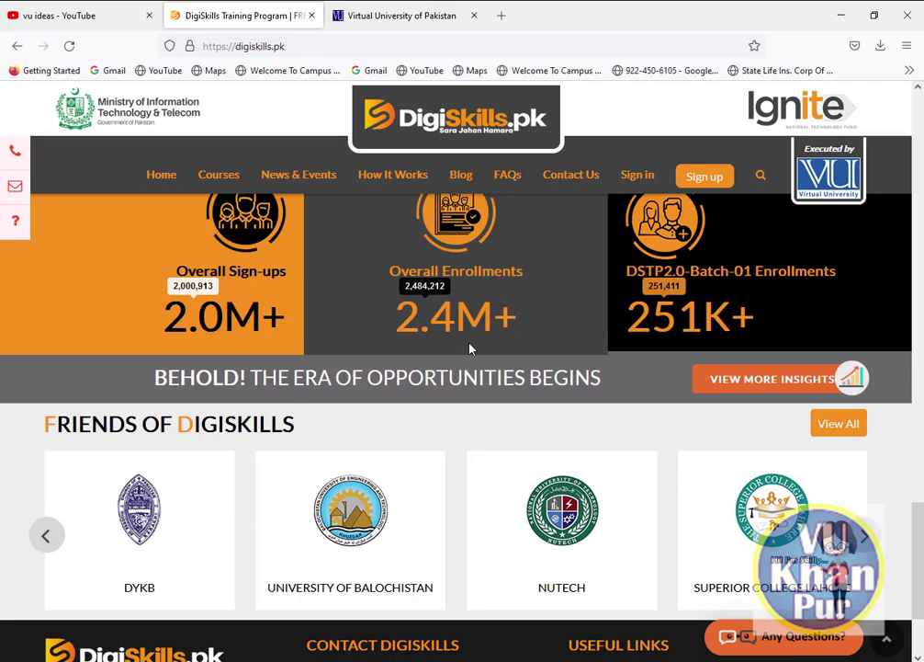
scroll(202, 451, up, 2)
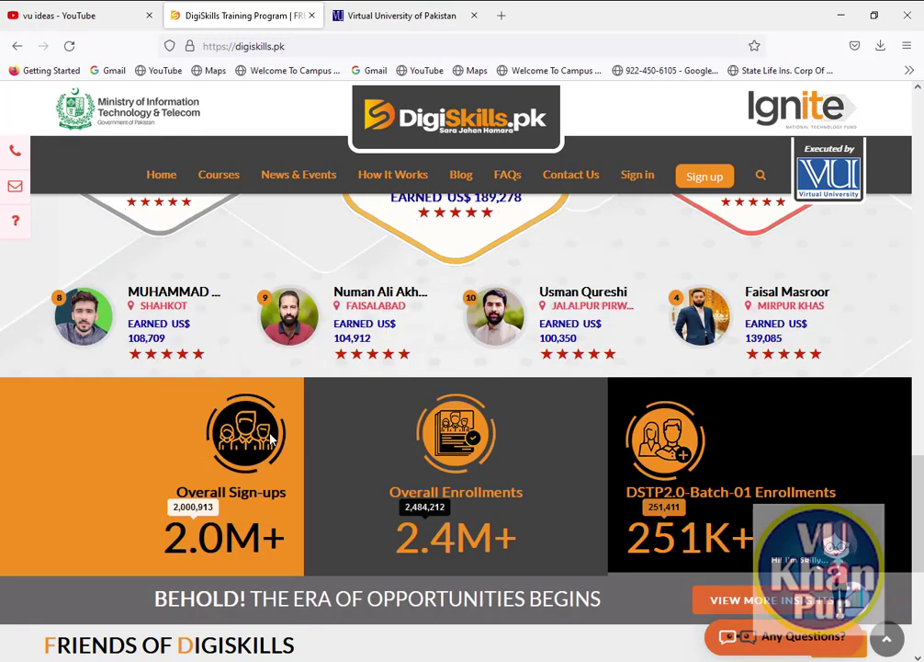
scroll(158, 386, up, 3)
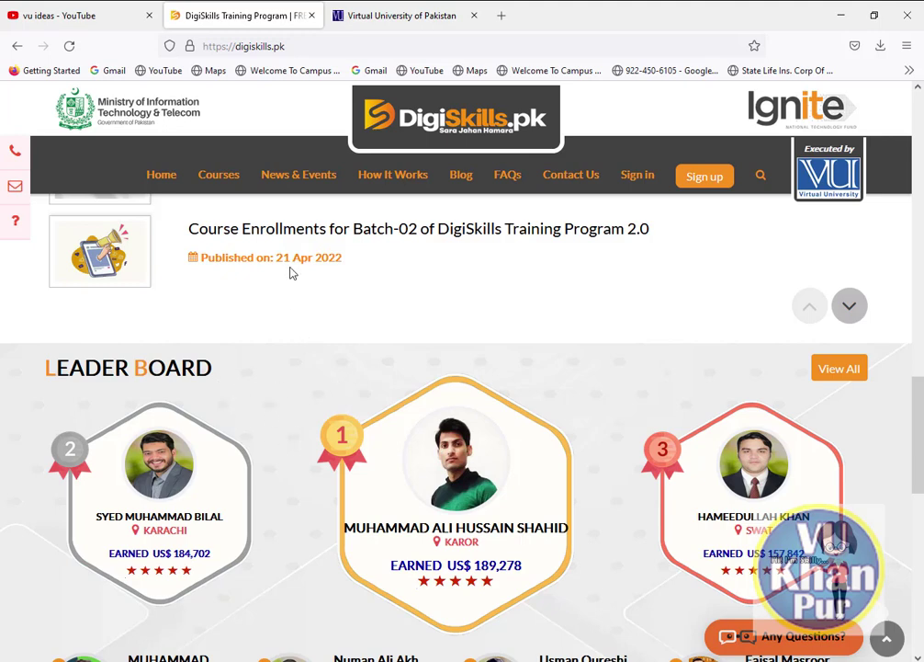
scroll(290, 272, down, 1)
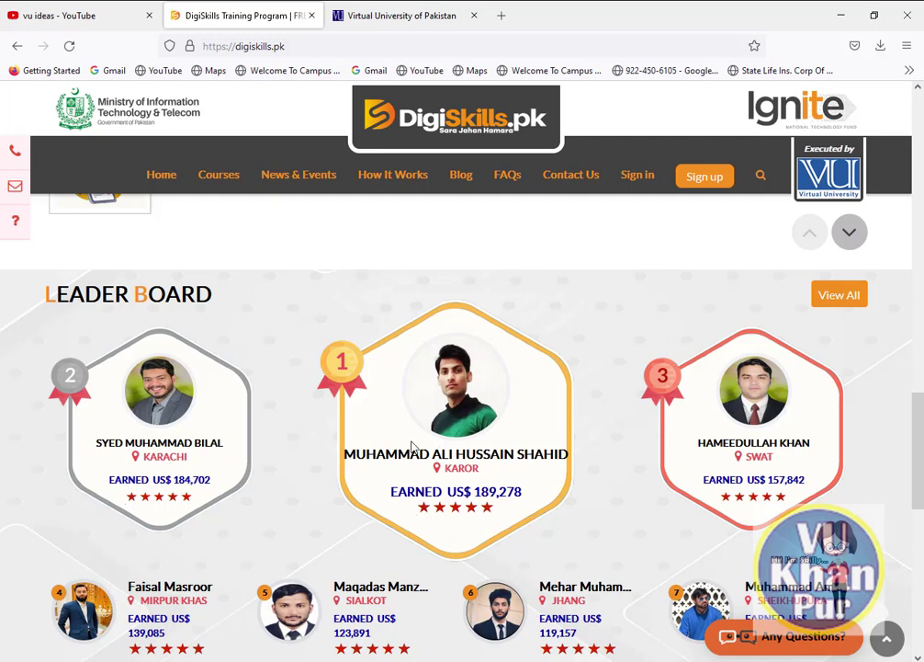
scroll(415, 440, down, 1)
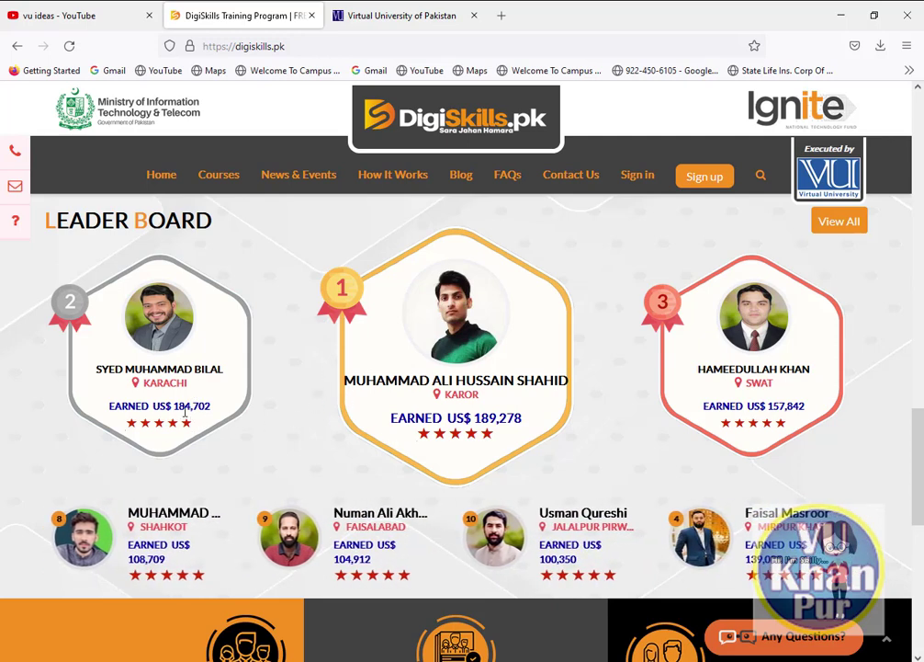
scroll(167, 358, down, 1)
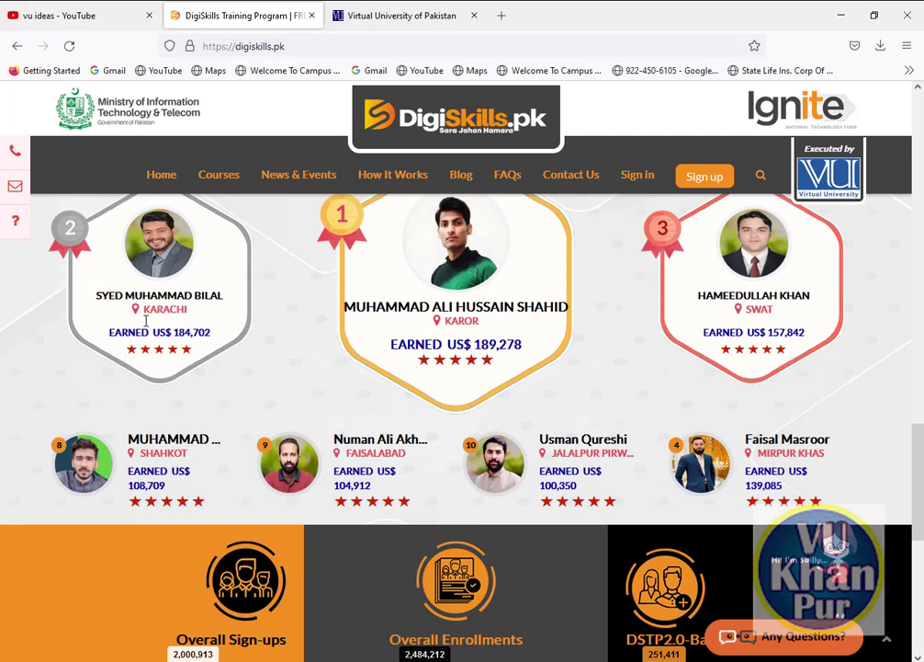
double_click(208, 333)
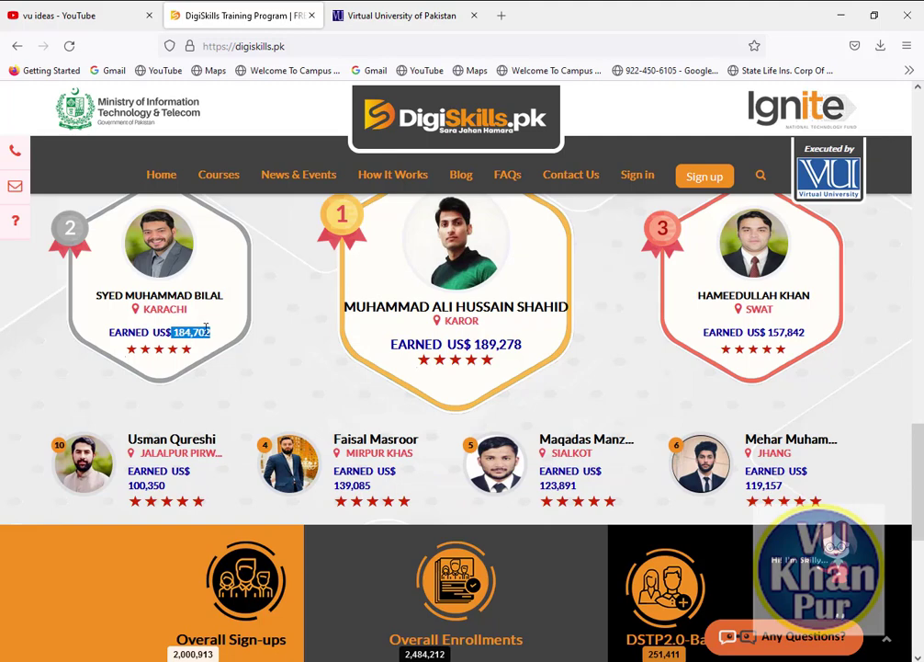
scroll(221, 368, up, 2)
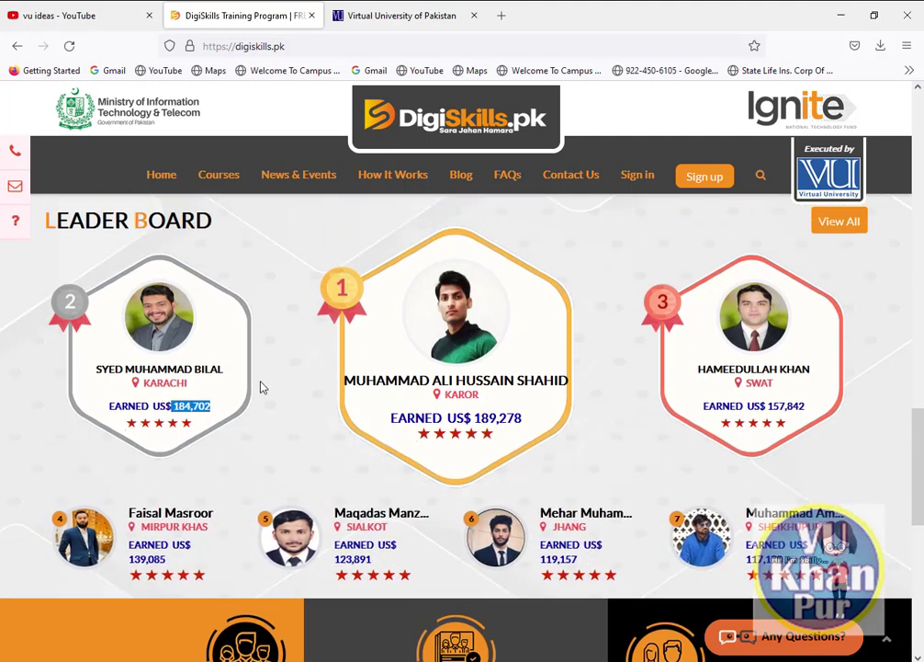
scroll(234, 392, down, 3)
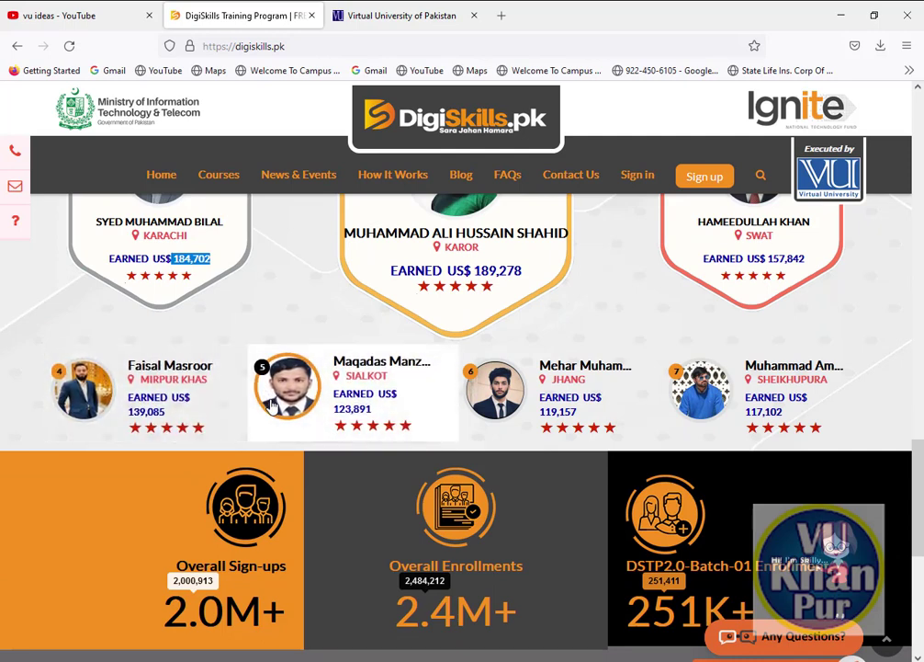
scroll(248, 418, up, 2)
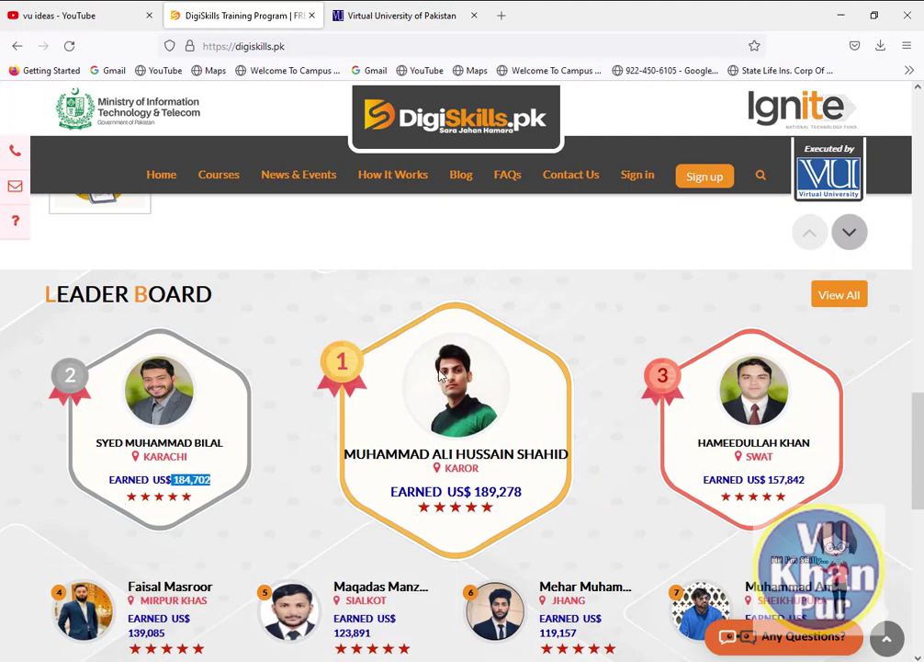
scroll(444, 457, down, 2)
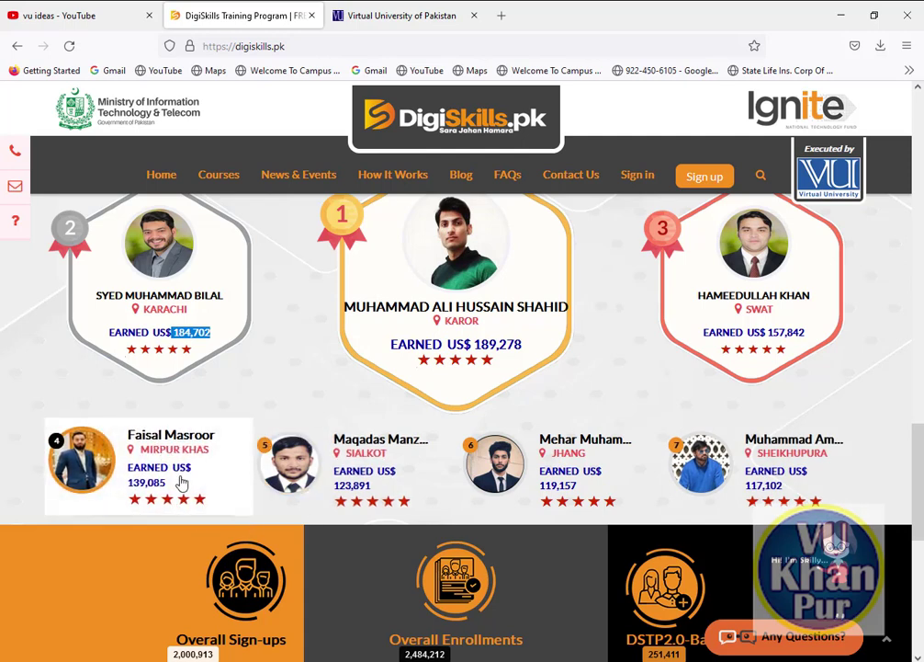
scroll(390, 433, up, 1)
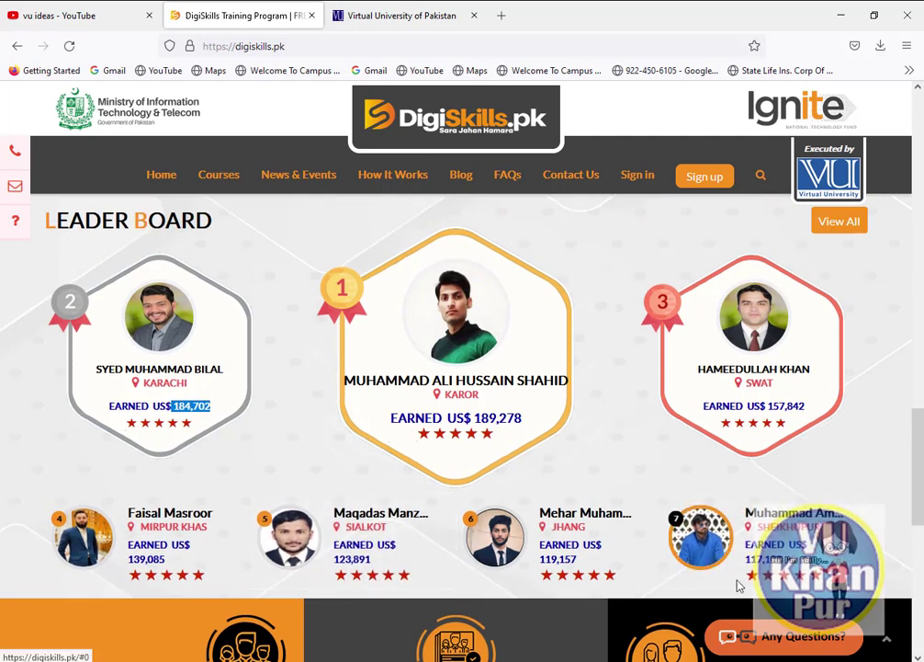
scroll(645, 444, up, 1)
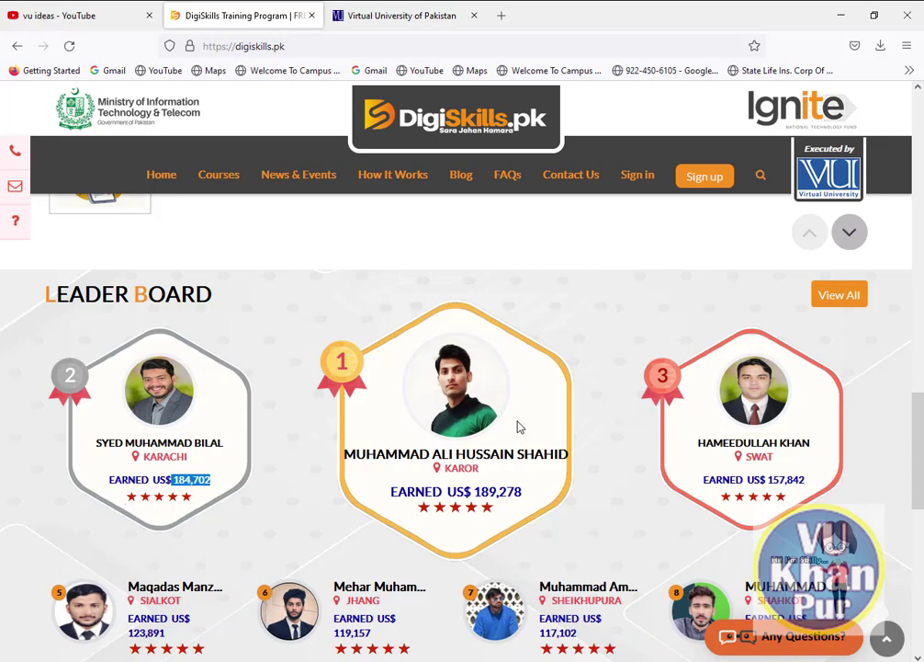
scroll(519, 428, down, 1)
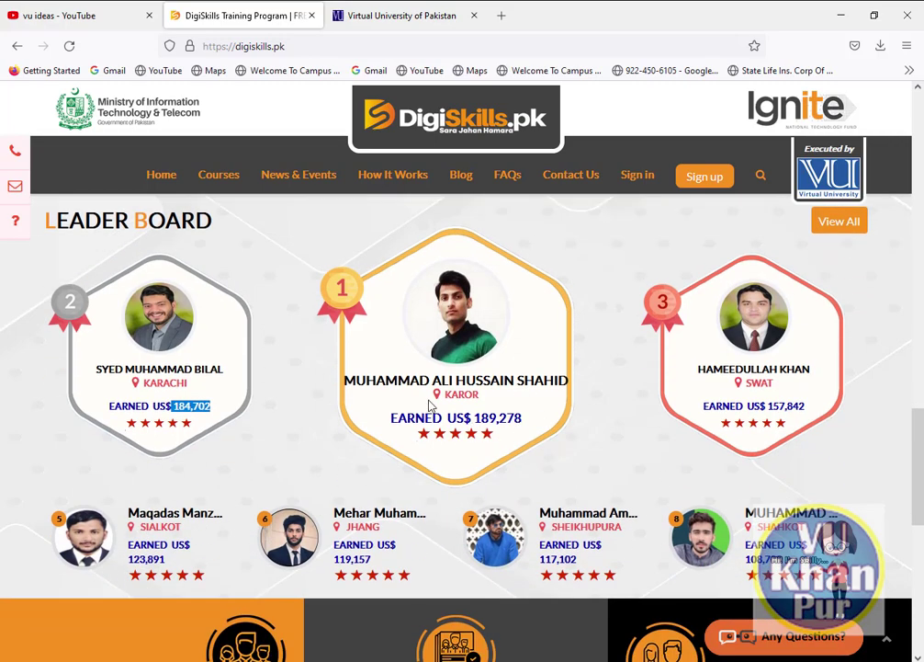
scroll(432, 400, up, 5)
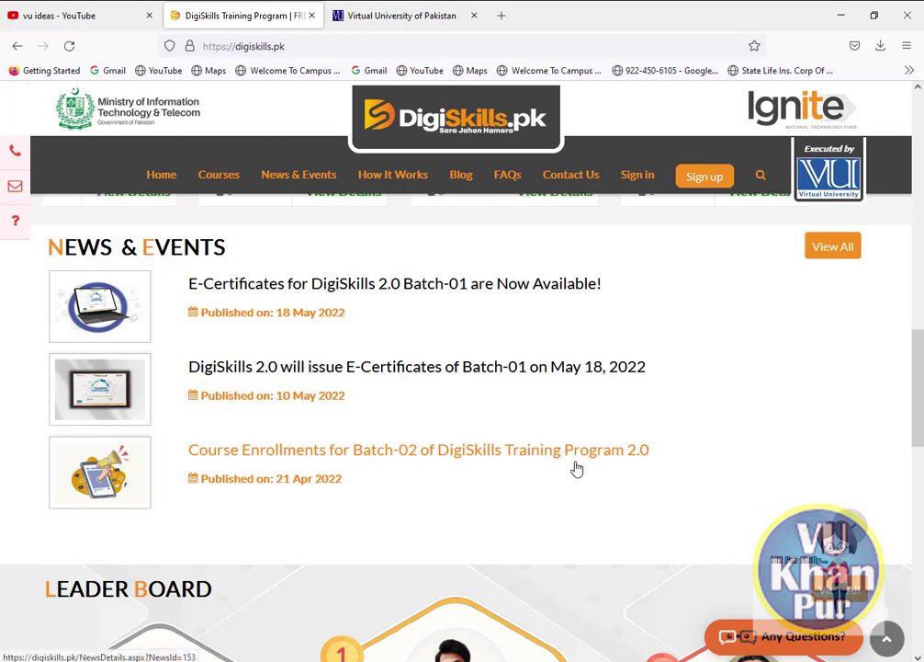
Page the Popular Courses carousel back through several course cards
scroll(552, 474, up, 3)
scroll(522, 454, up, 3)
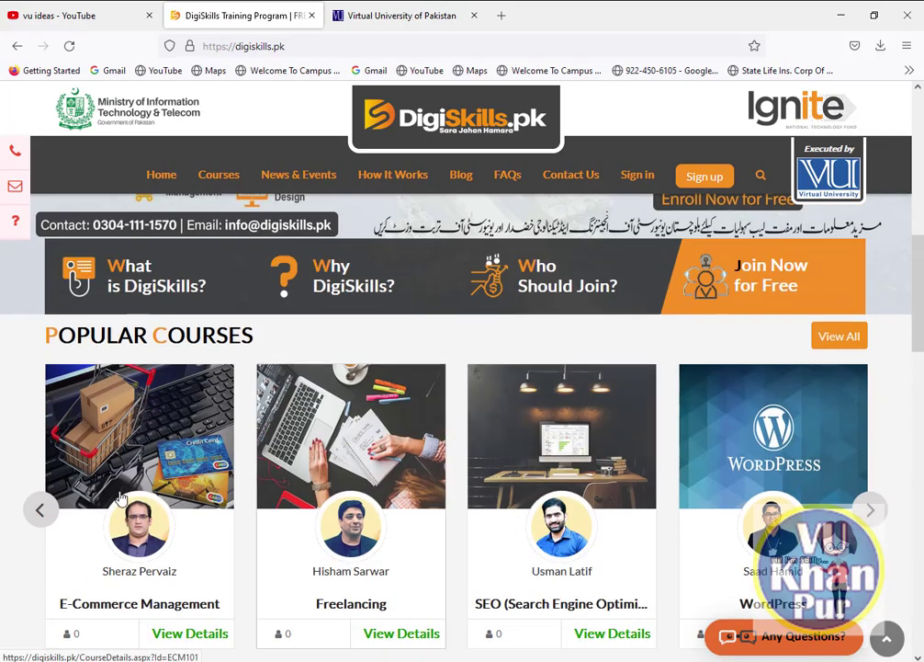
scroll(214, 404, down, 2)
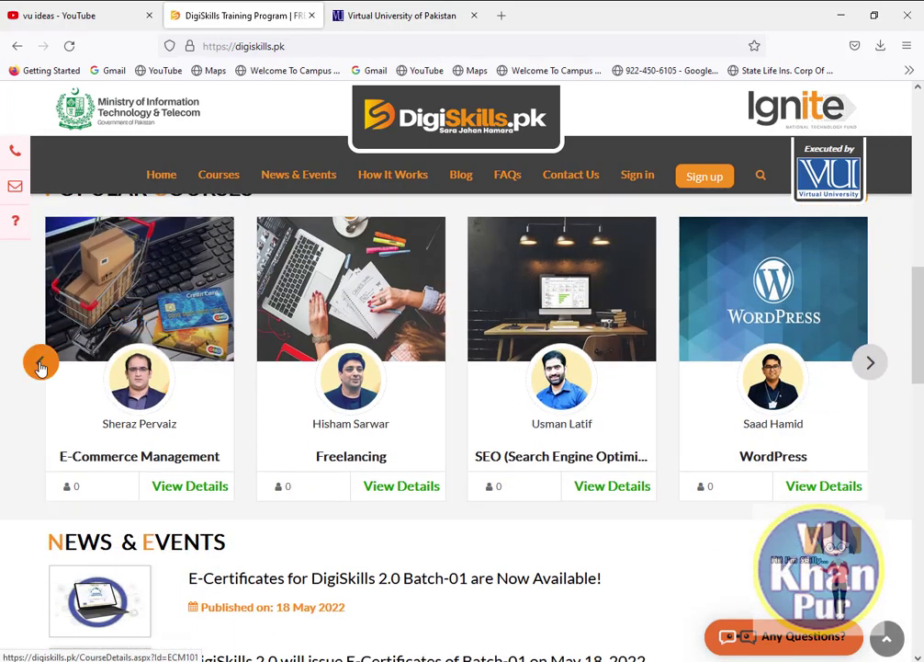
click(41, 364)
click(41, 363)
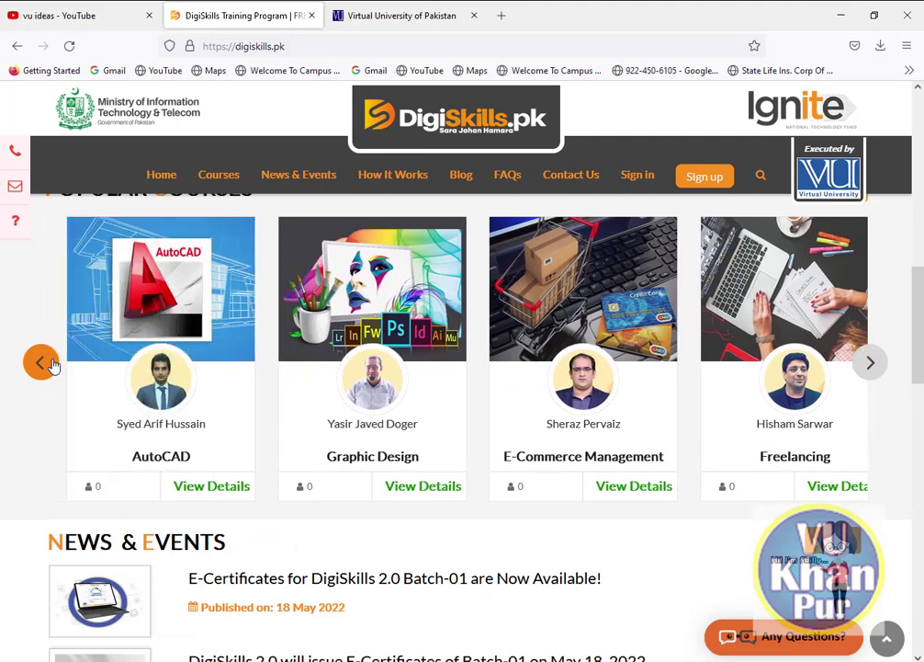
click(42, 364)
click(41, 364)
click(42, 364)
click(53, 365)
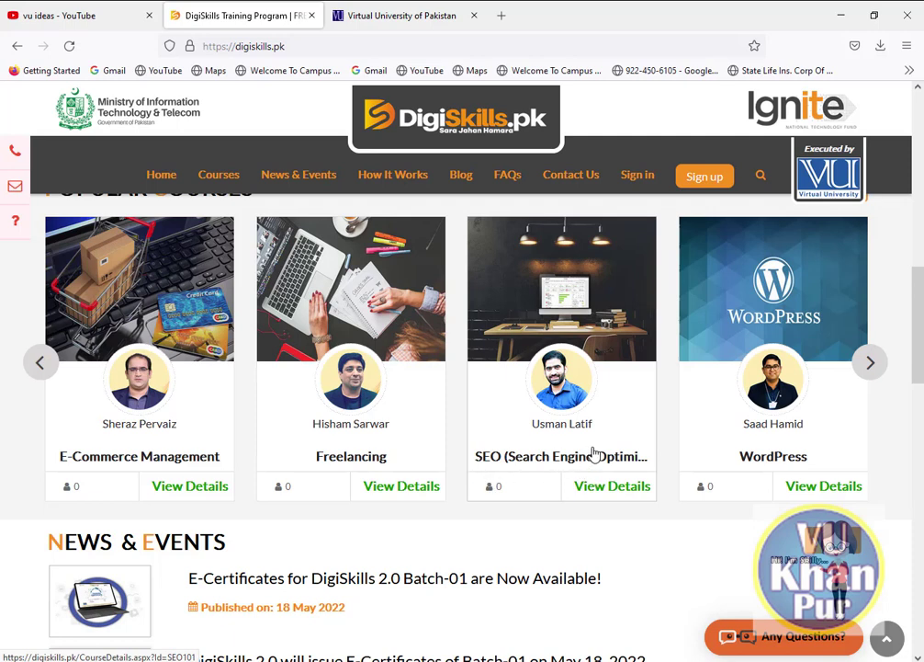
Advance the carousel to reveal Digital Marketing, Creative Writing, Digital Literacy and QuickBooks
click(868, 368)
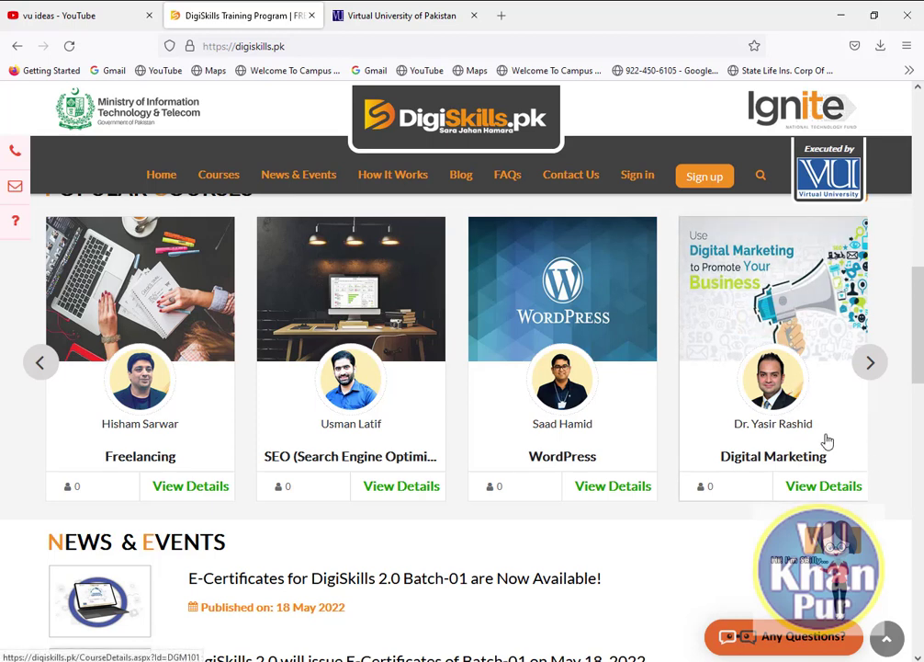
click(869, 364)
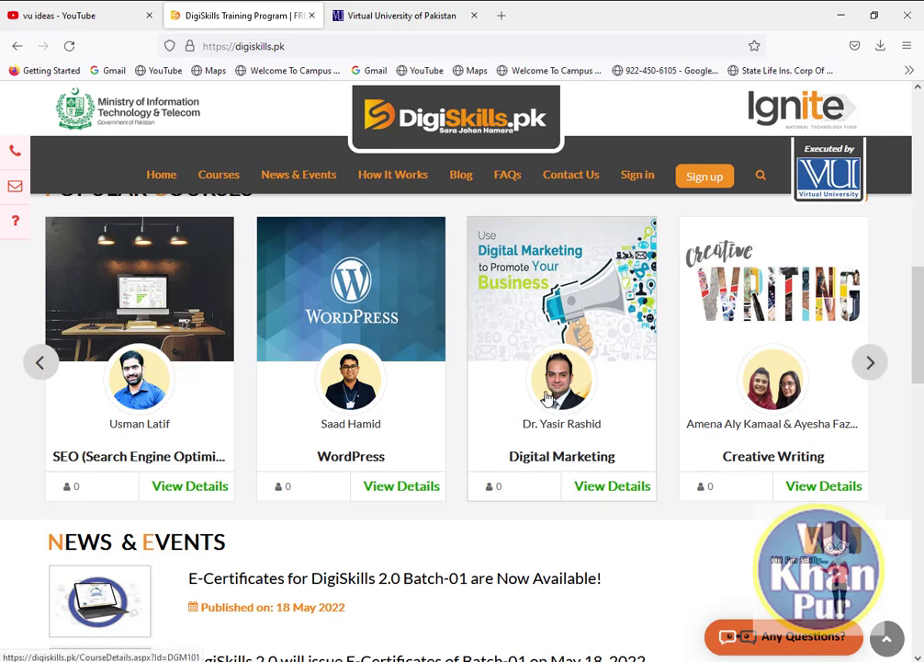
click(870, 363)
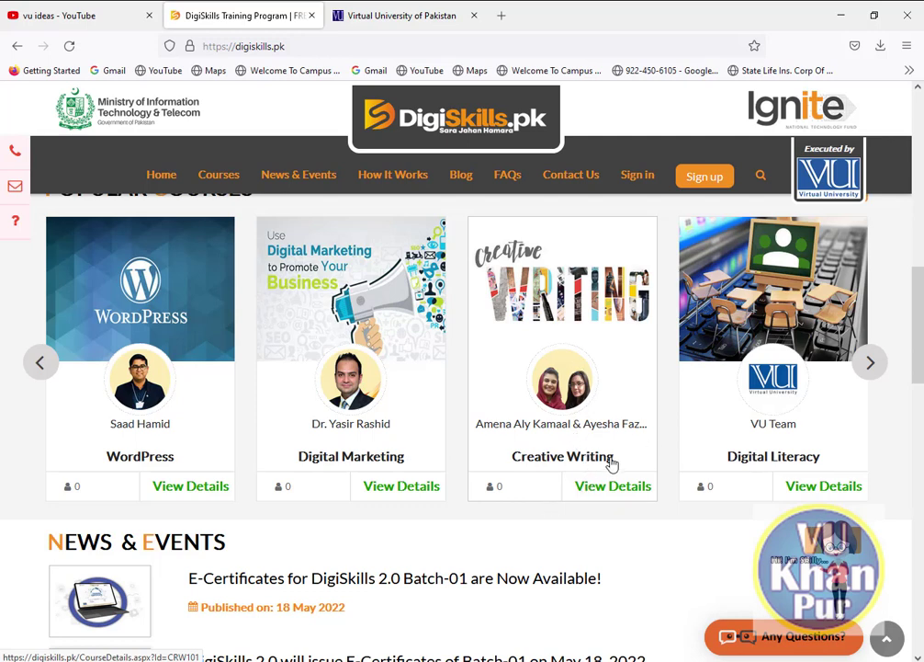
click(871, 366)
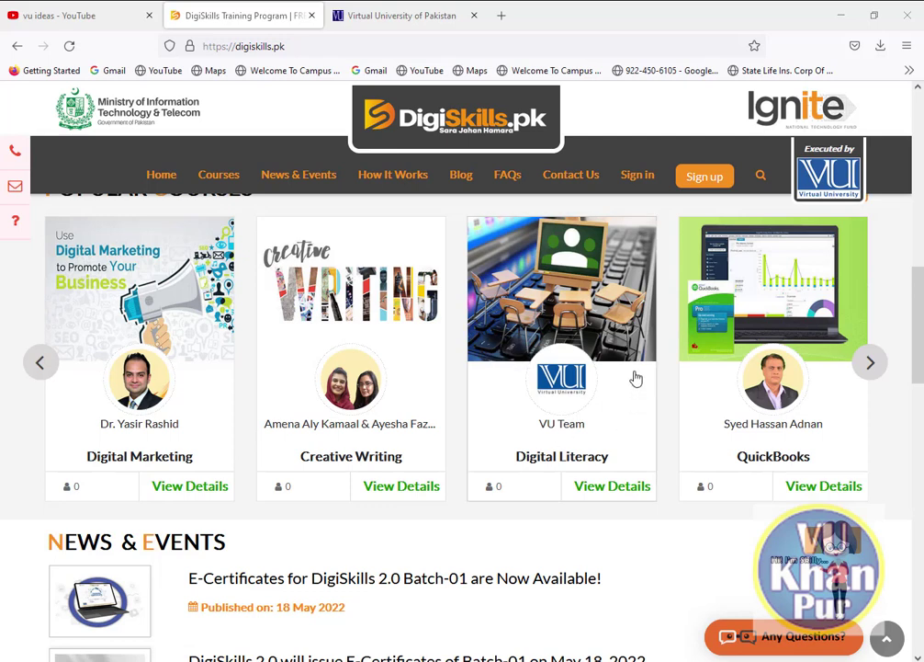
Advance to AutoCAD, Graphic Design and E-Commerce Management, then scroll up to the Balochistan banner
click(869, 362)
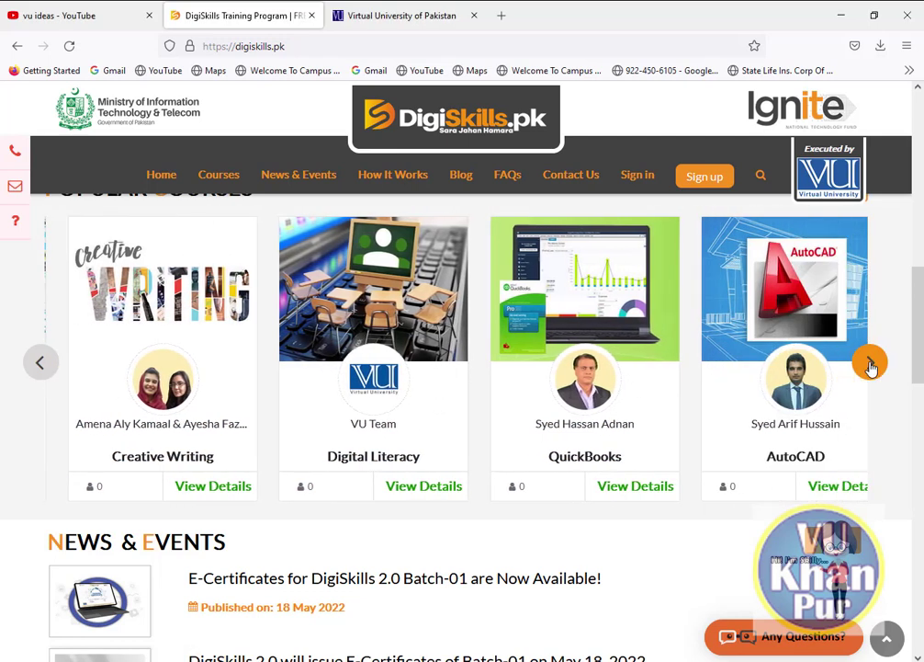
click(872, 365)
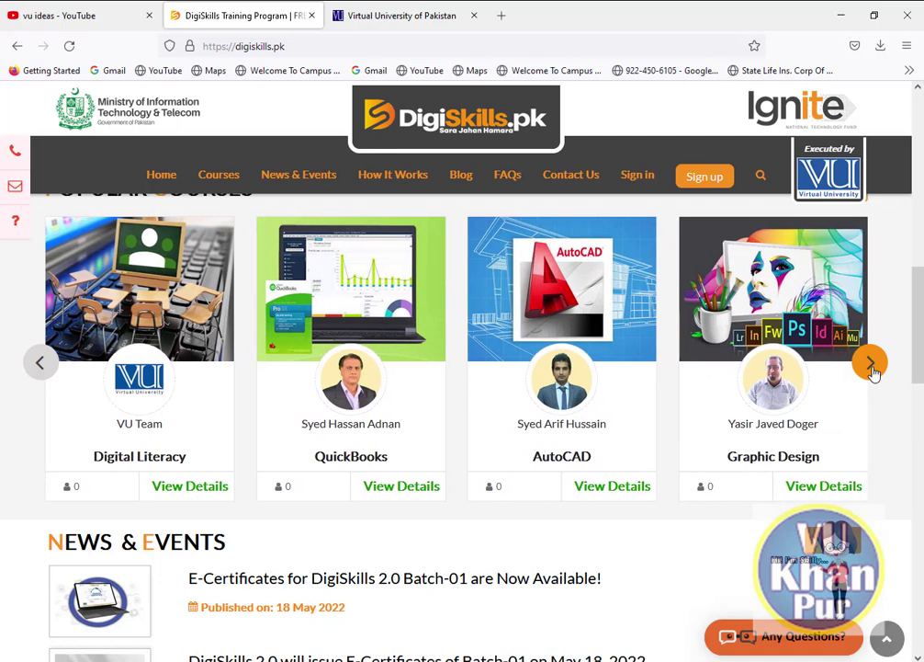
click(871, 365)
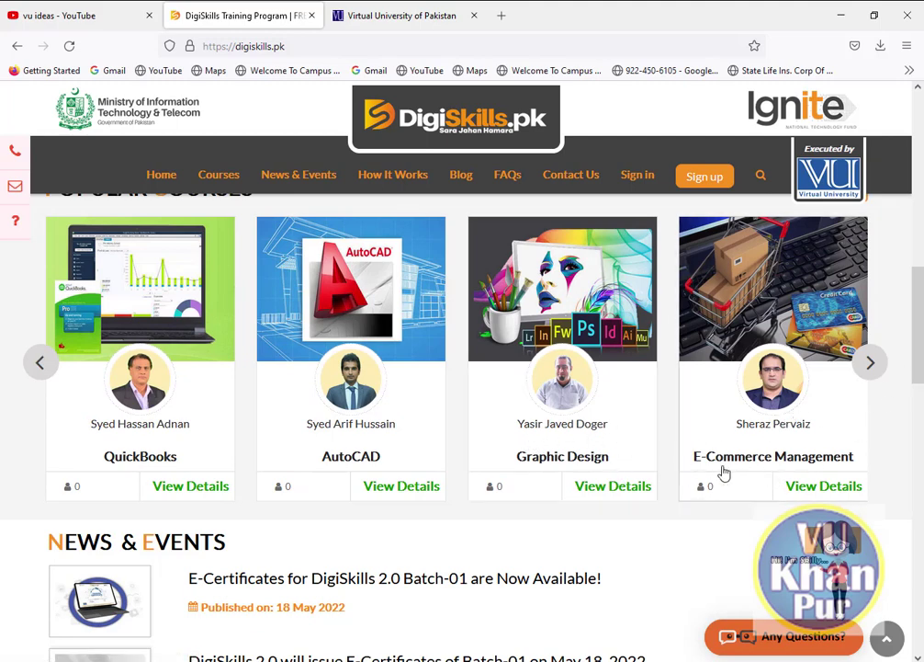
scroll(445, 438, up, 5)
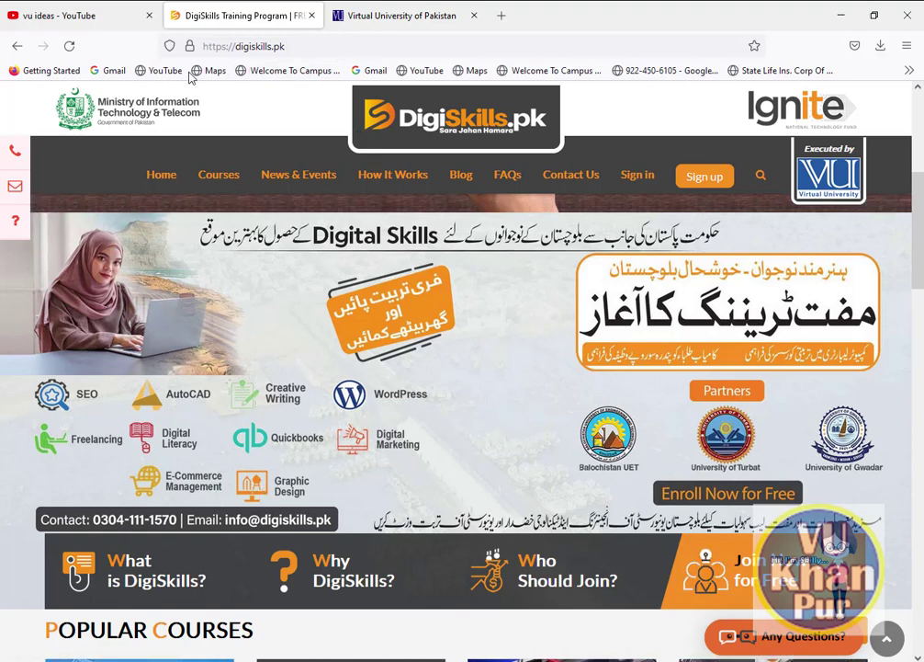
From the vu.edu.pk Batch-02 banner, open the DigiSkills Register.aspx trainee sign-up page
click(394, 12)
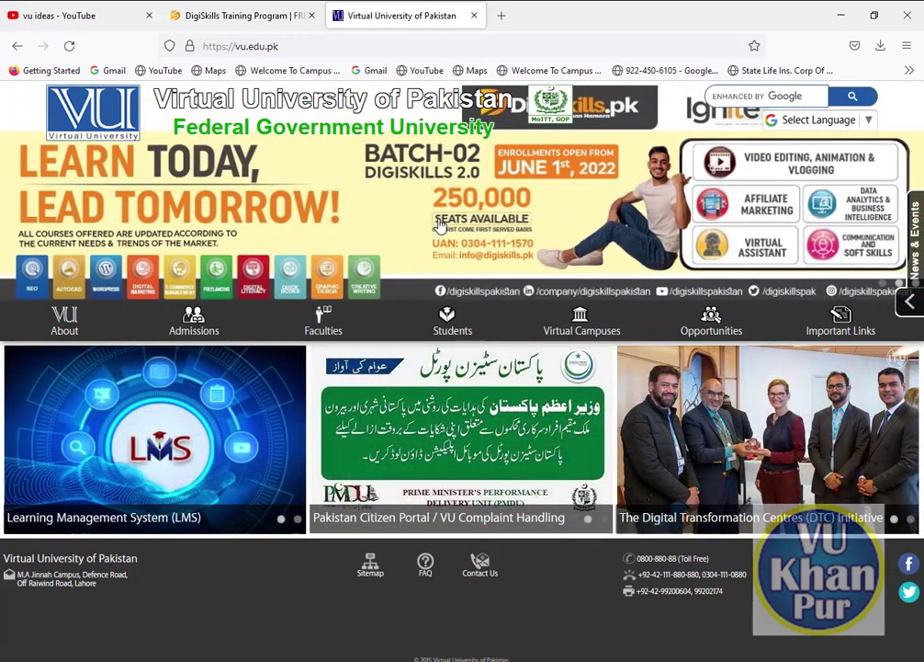
click(348, 180)
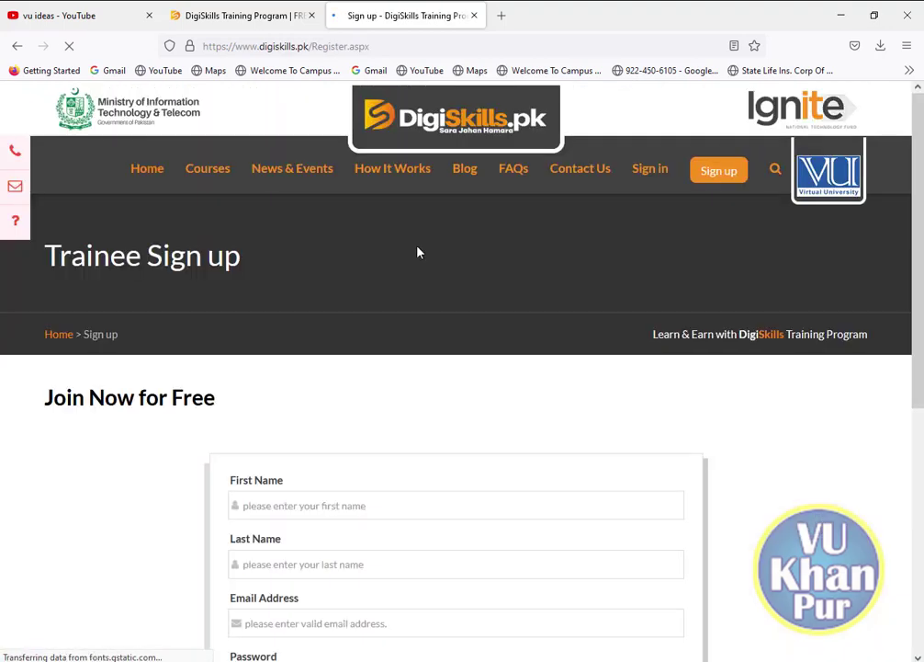
Open the DigiSkills trainee sign-up form from the DigiSkills home page
scroll(345, 254, down, 2)
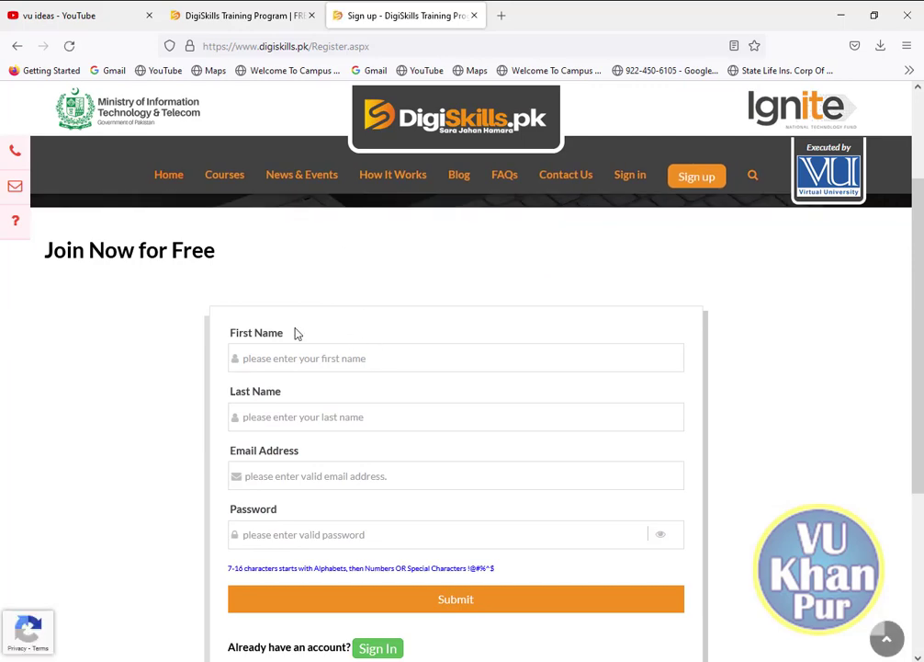
click(179, 13)
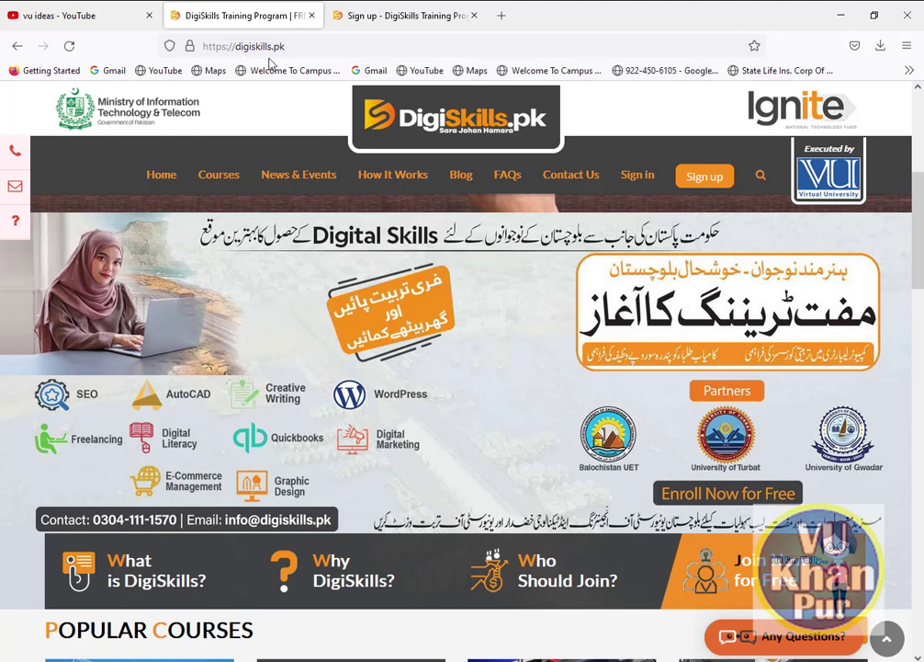
click(701, 180)
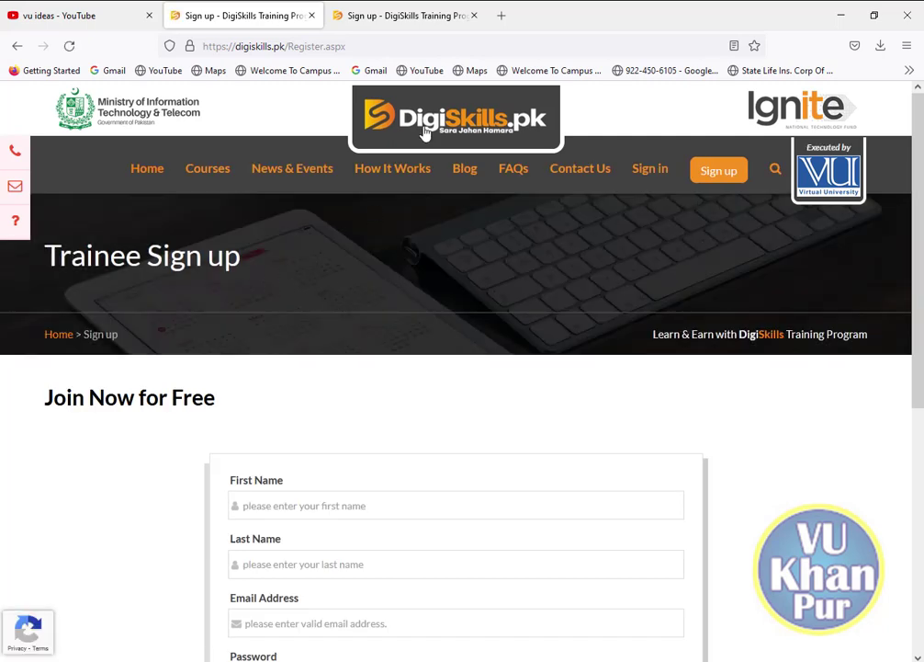
Go to the sign-up tab with the empty form and bring the First Name field into view
click(404, 16)
scroll(368, 276, up, 2)
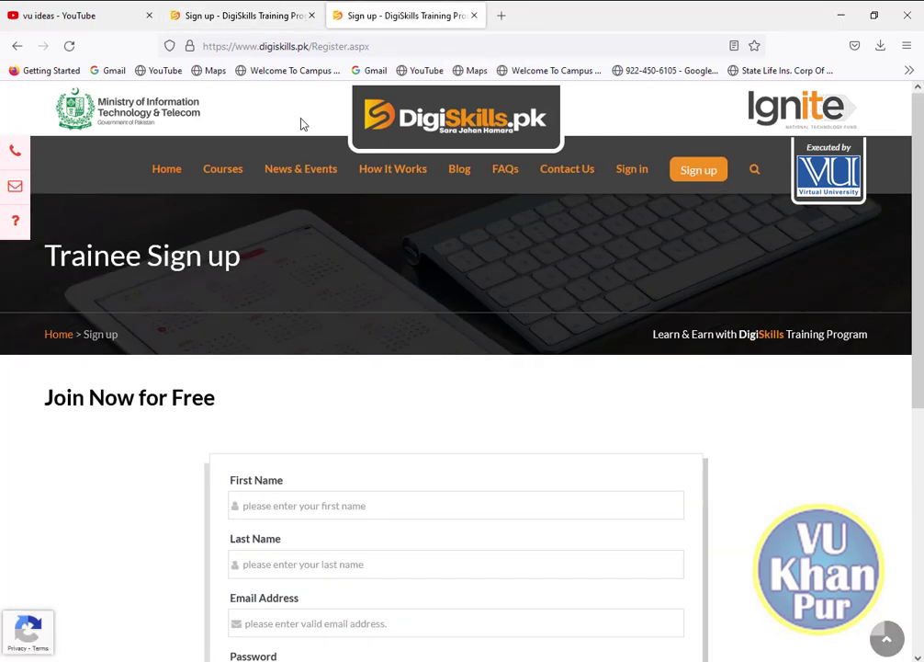
click(248, 17)
click(404, 18)
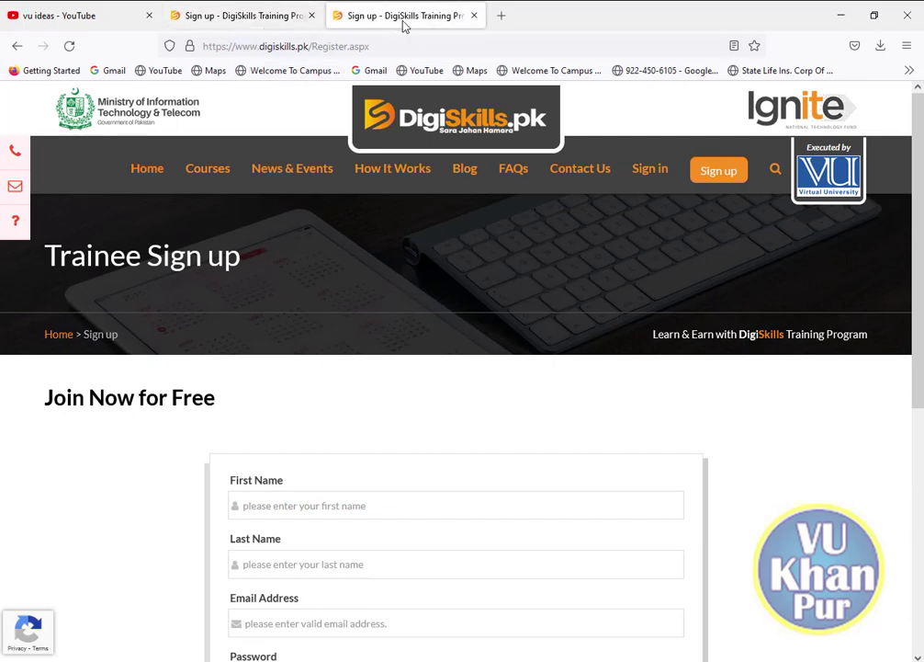
click(267, 20)
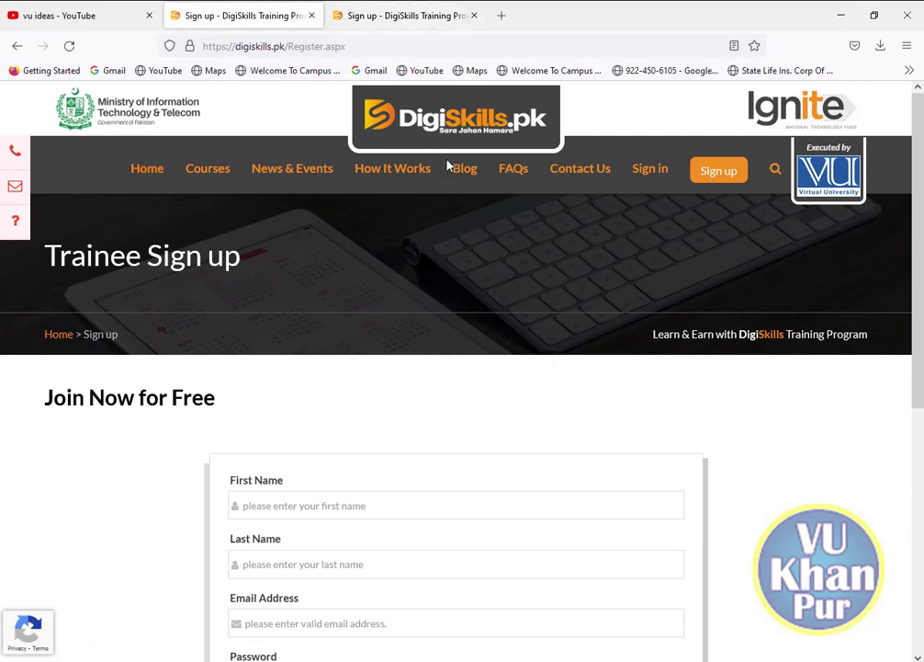
click(402, 22)
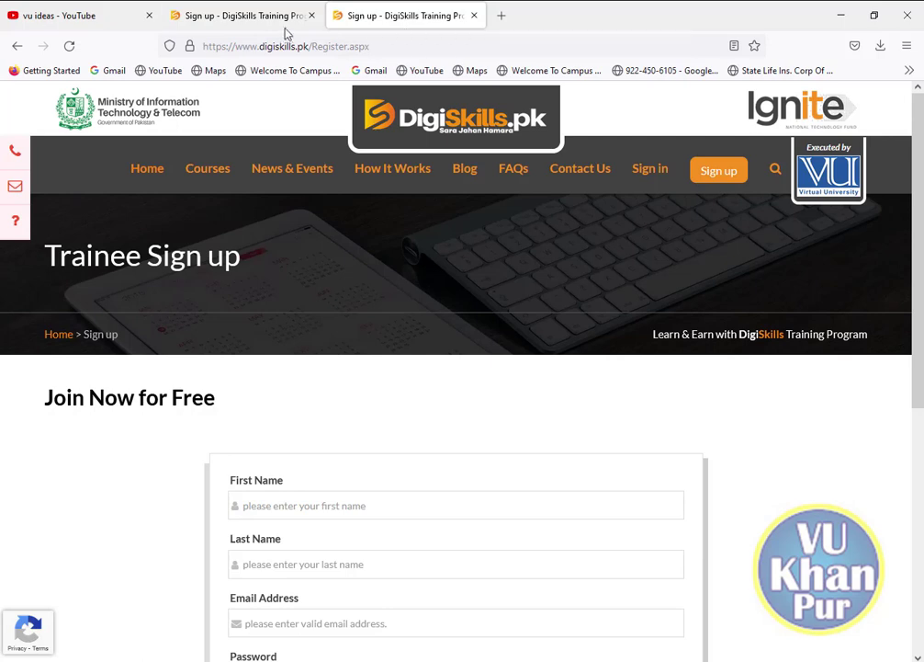
click(262, 20)
click(384, 11)
scroll(347, 326, down, 1)
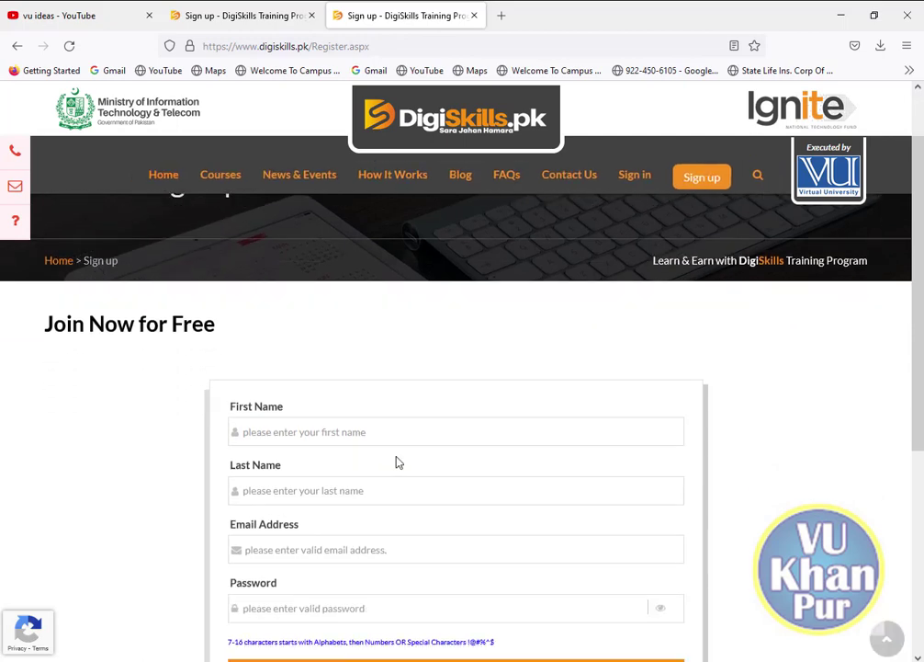
click(312, 433)
scroll(373, 382, down, 2)
Enter the trainee's first name and last name in the sign-up form
click(286, 342)
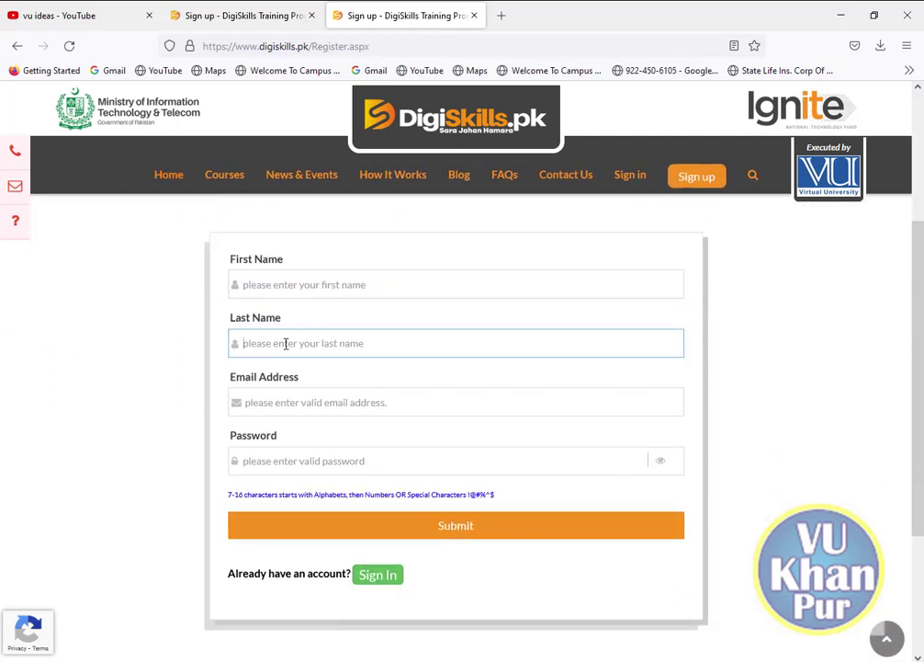
click(271, 284)
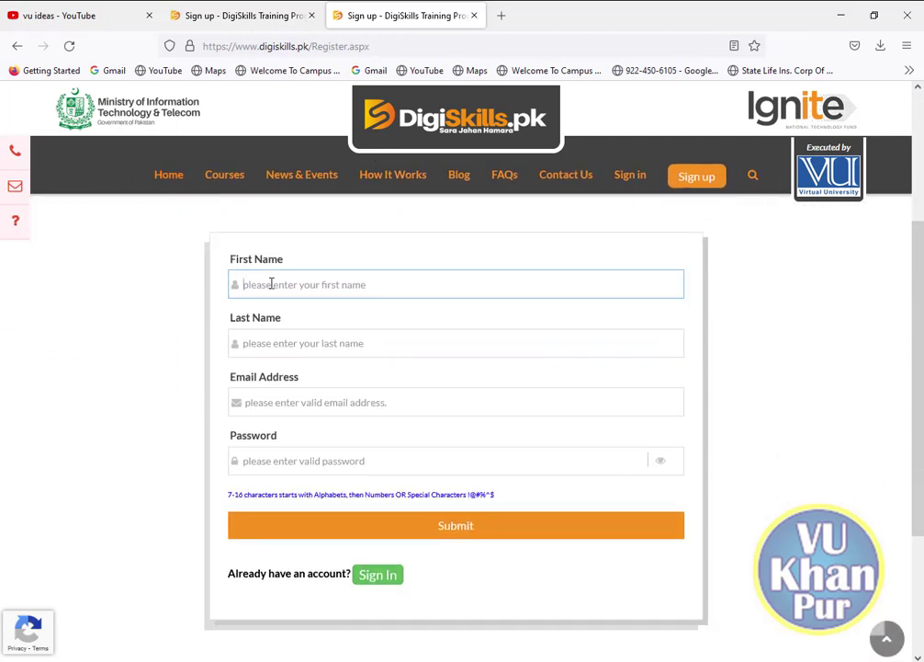
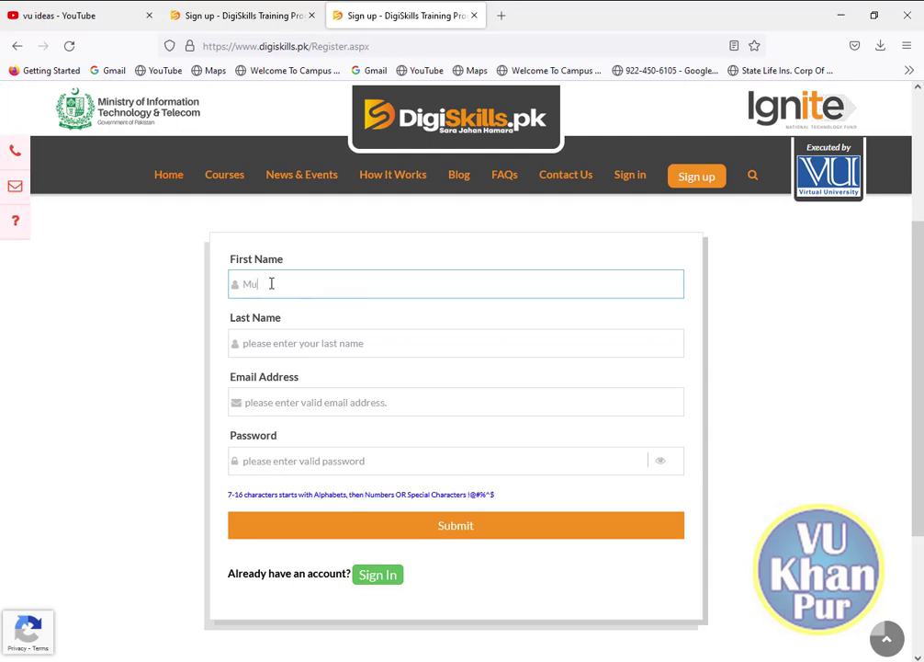
key(Tab)
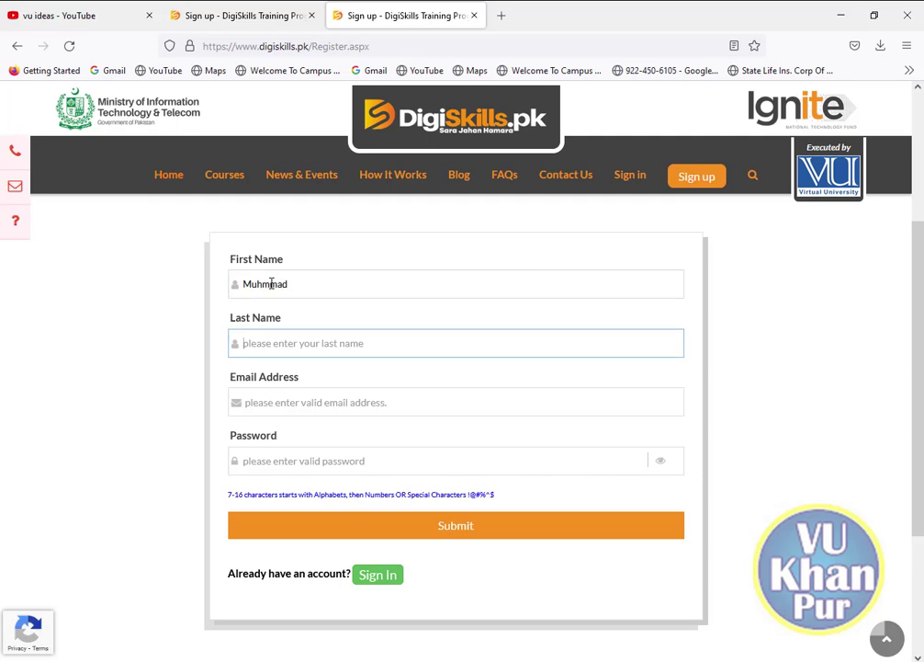
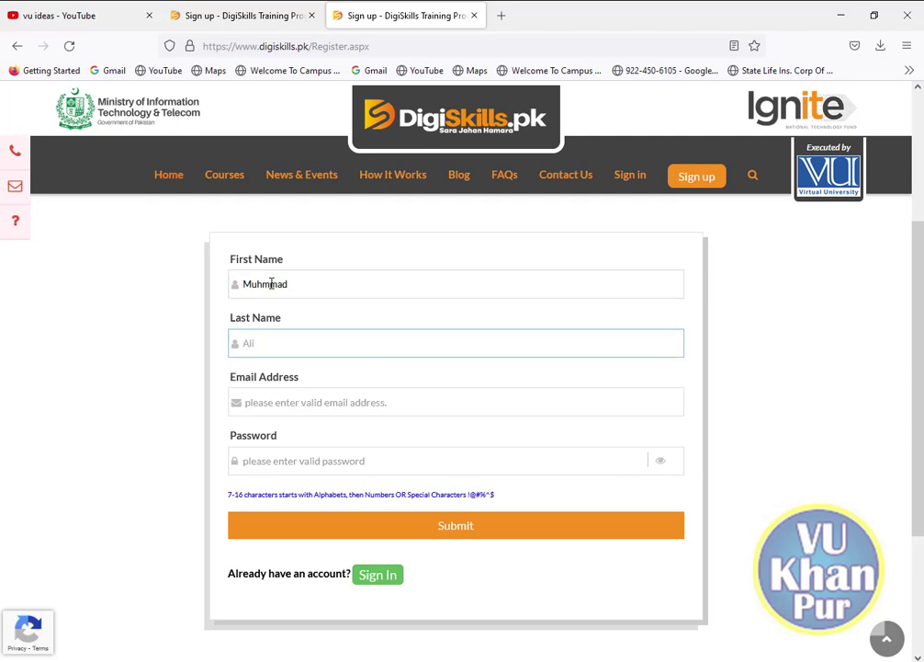
Enter an e-mail address, then replace the already-registered one with a new Gmail address
click(302, 402)
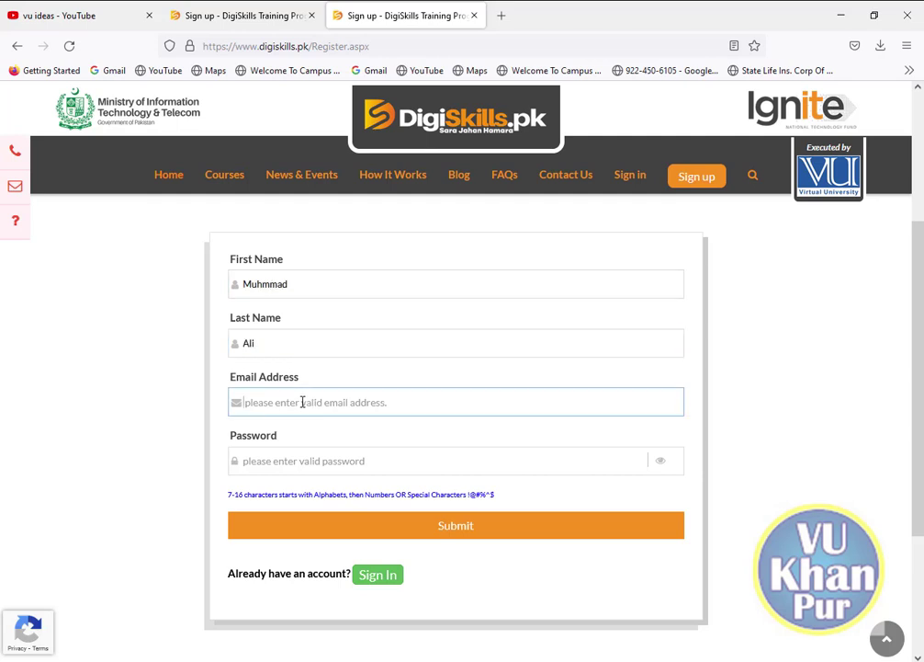
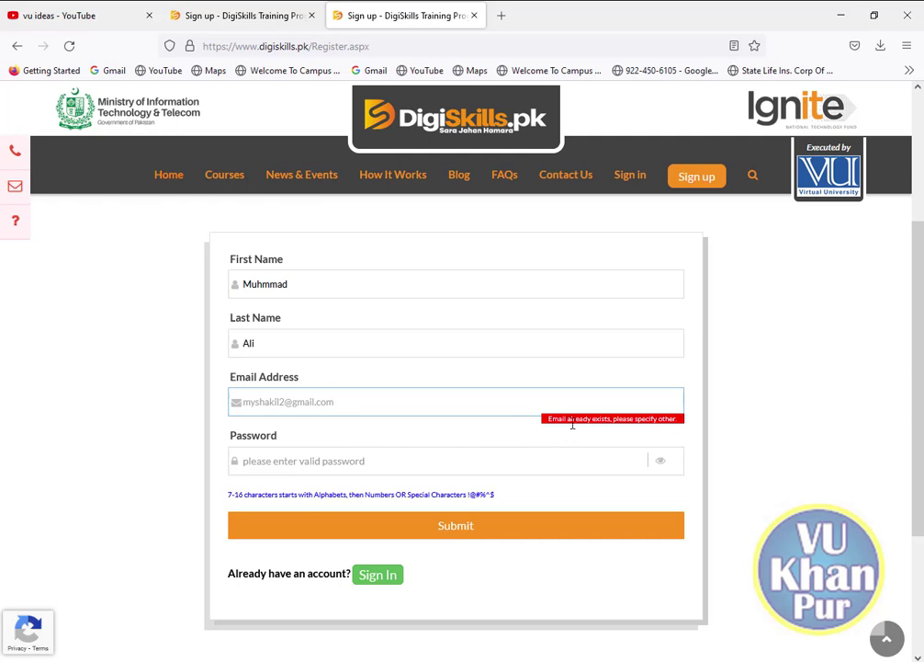
drag(377, 402, 212, 406)
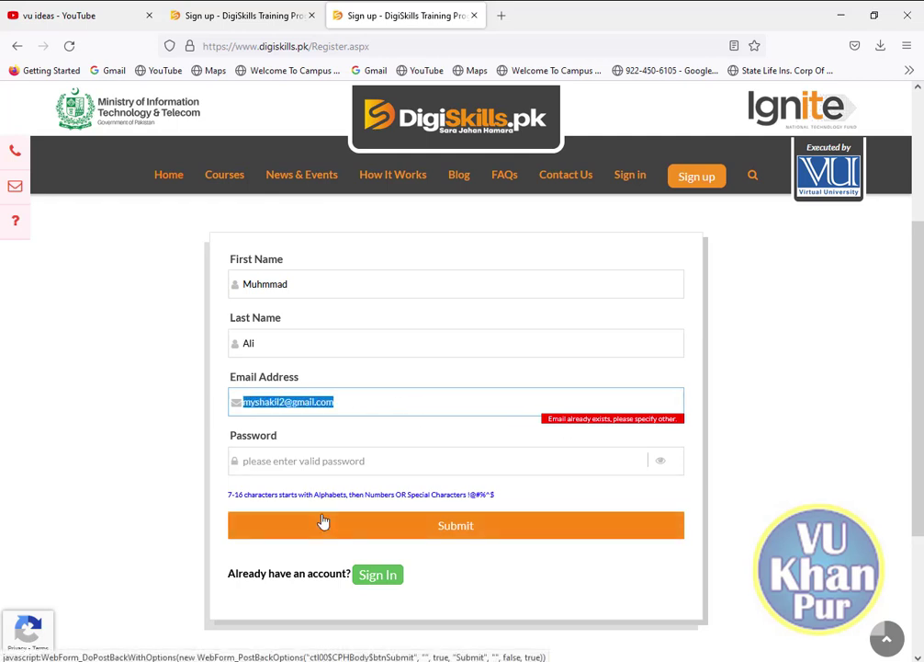
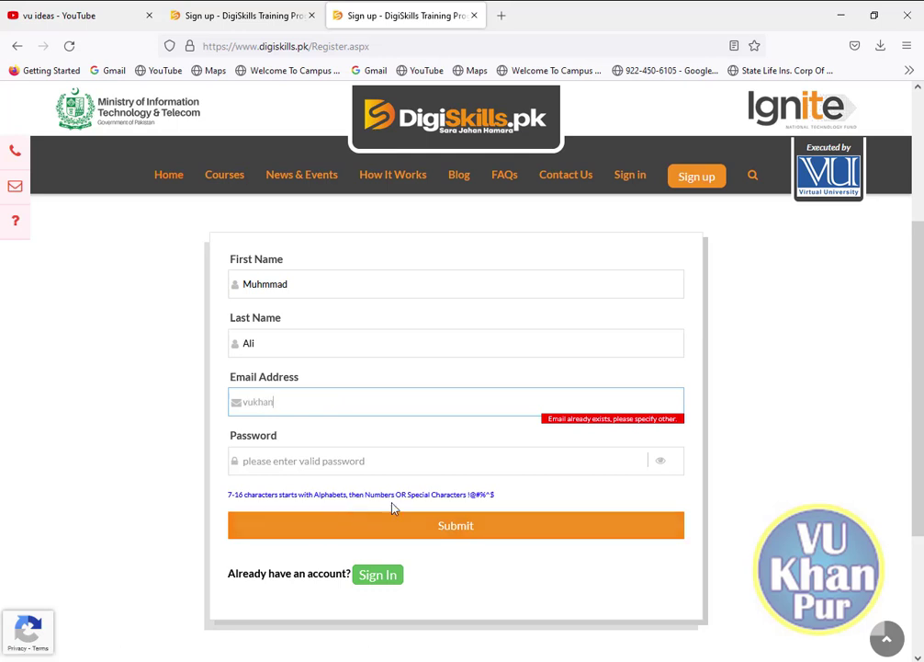
click(545, 347)
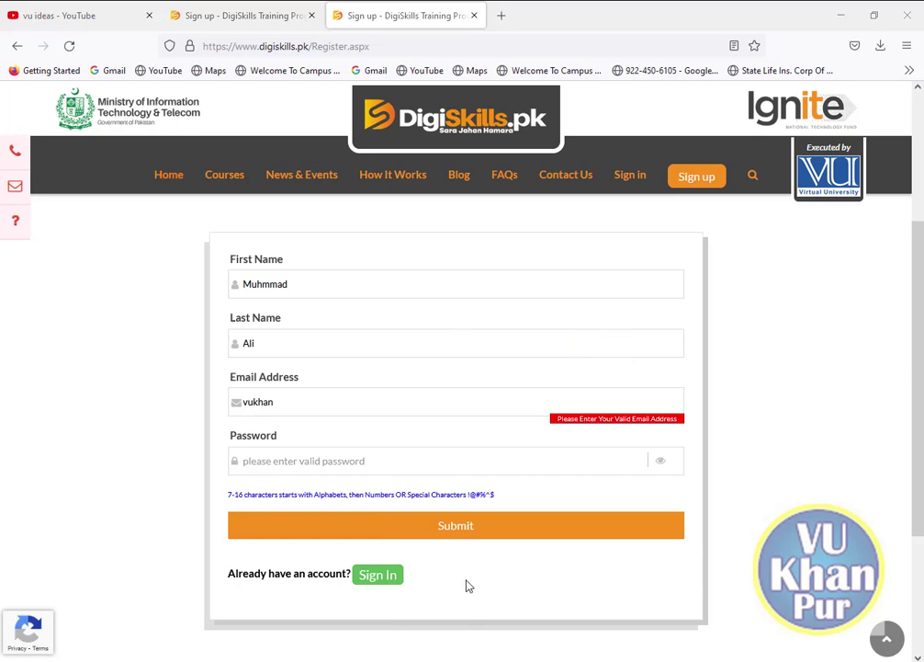
click(285, 408)
drag(299, 411, 218, 413)
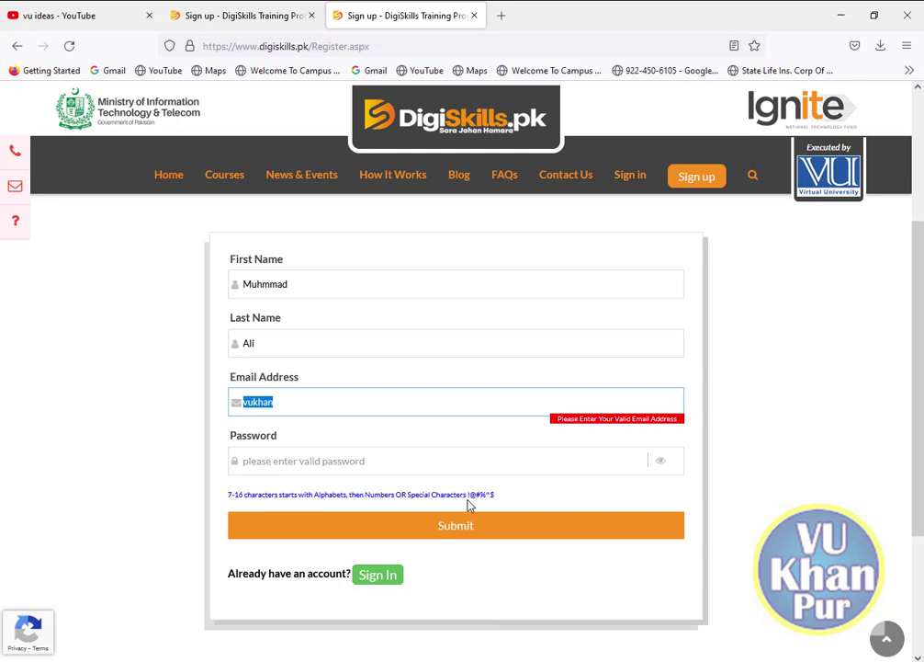
key(Right)
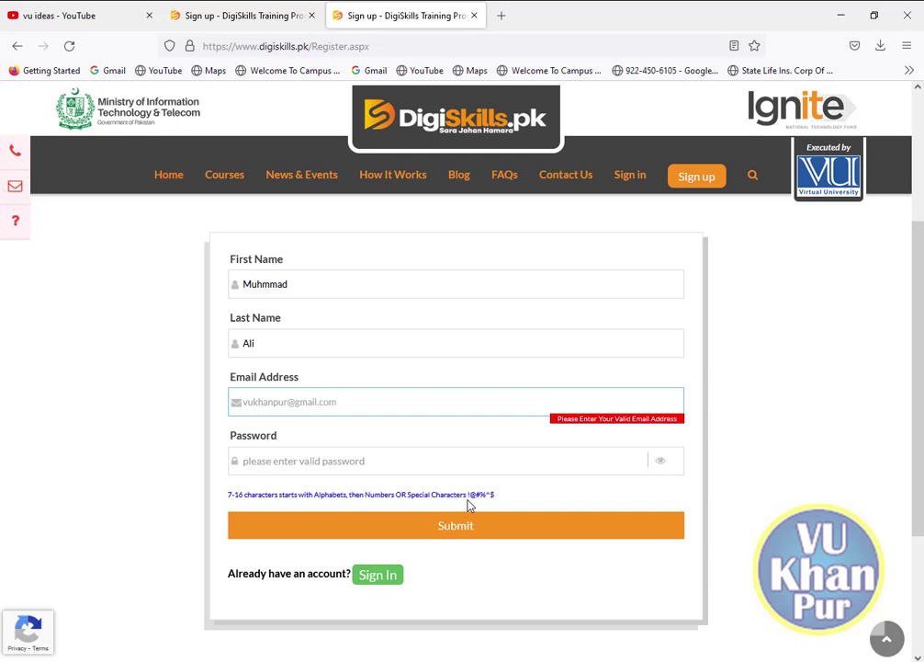
Enter the account password and submit the sign-up, declining Firefox's save-login offer
scroll(376, 472, down, 3)
click(271, 315)
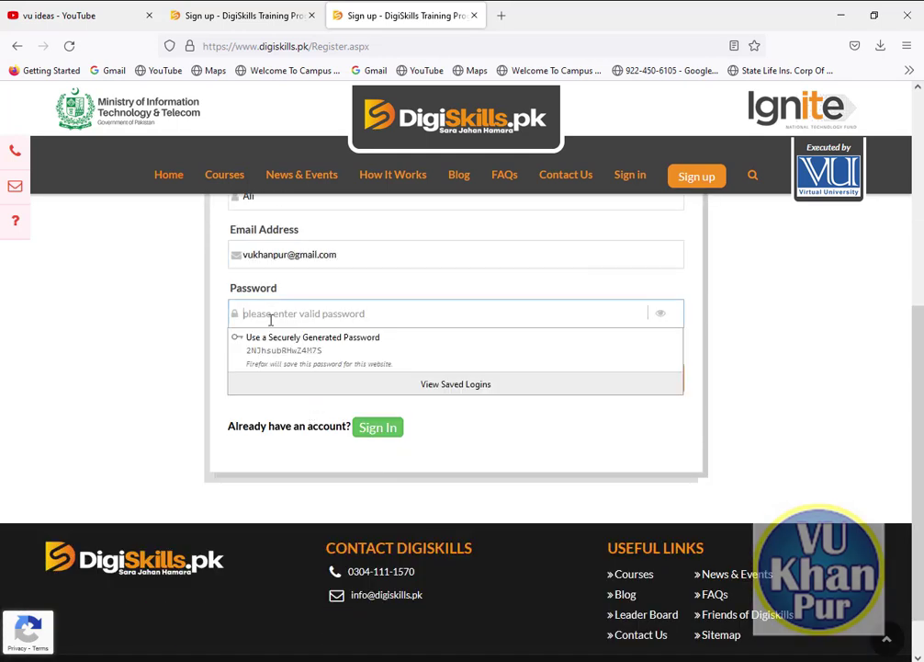
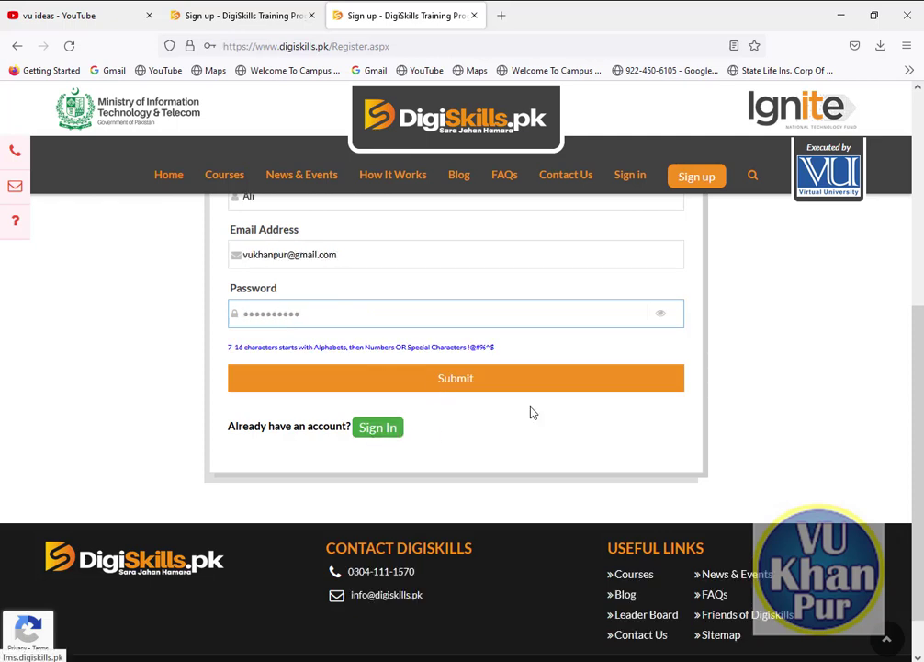
click(460, 379)
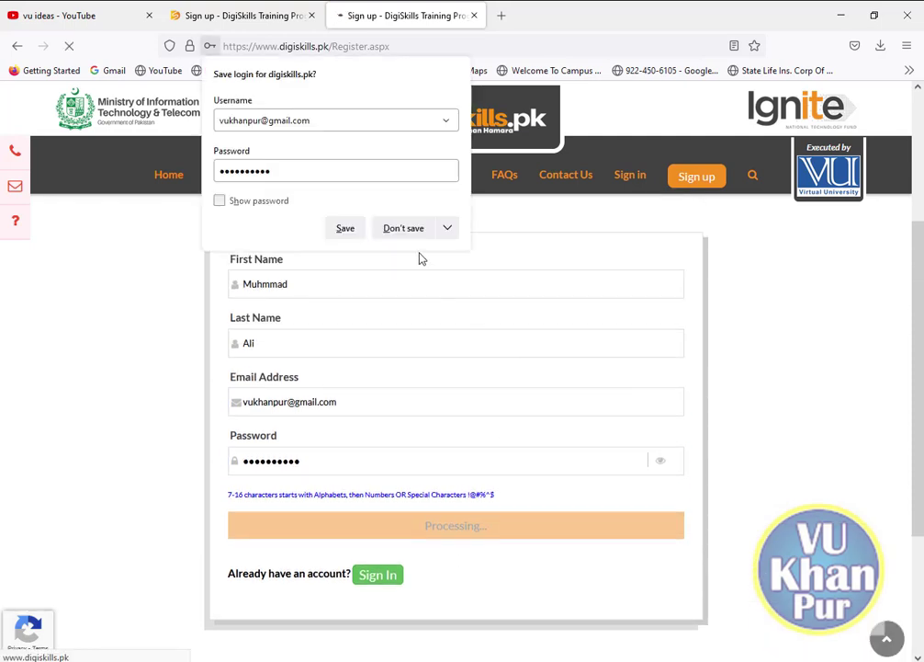
click(404, 235)
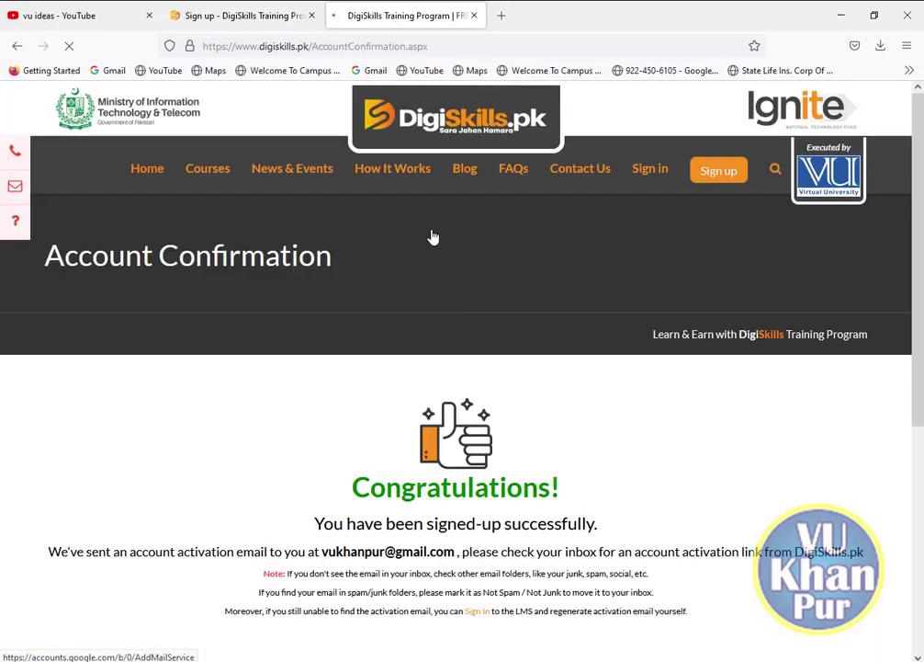
Select the registered e-mail address in the confirmation message and bring up its context menu
scroll(457, 277, down, 1)
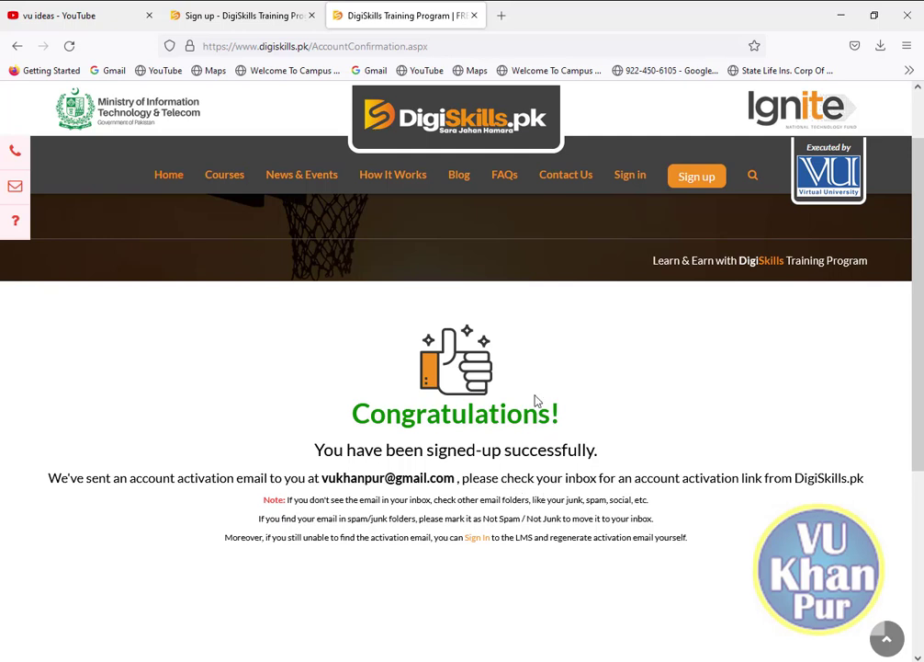
scroll(477, 470, down, 1)
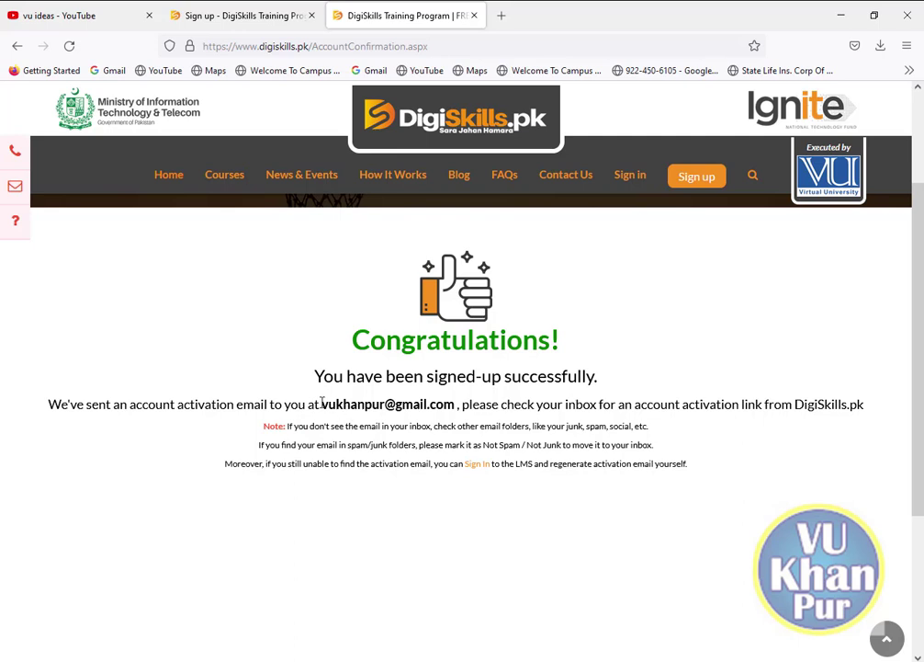
drag(319, 405, 455, 405)
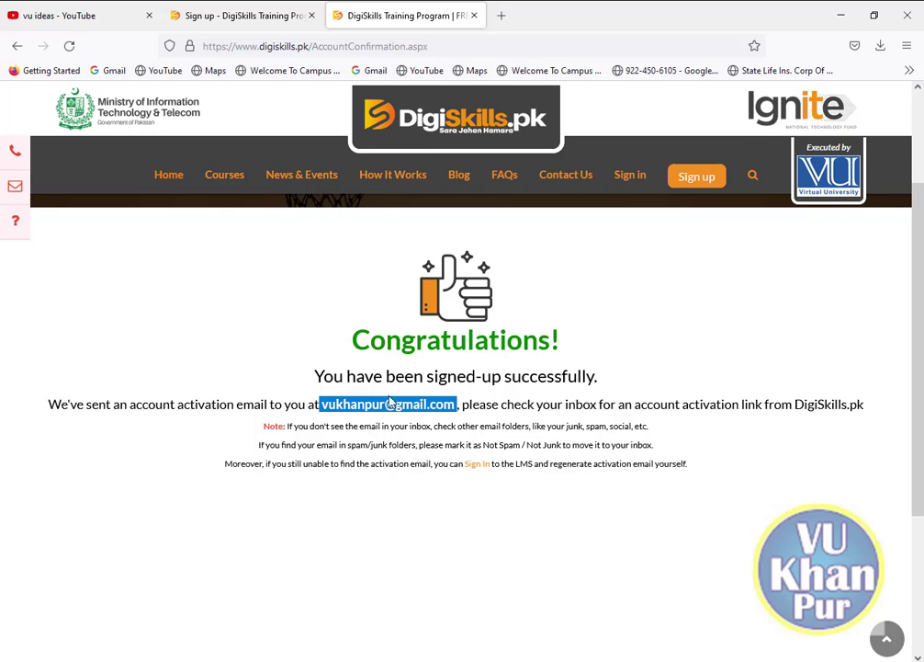
right_click(391, 404)
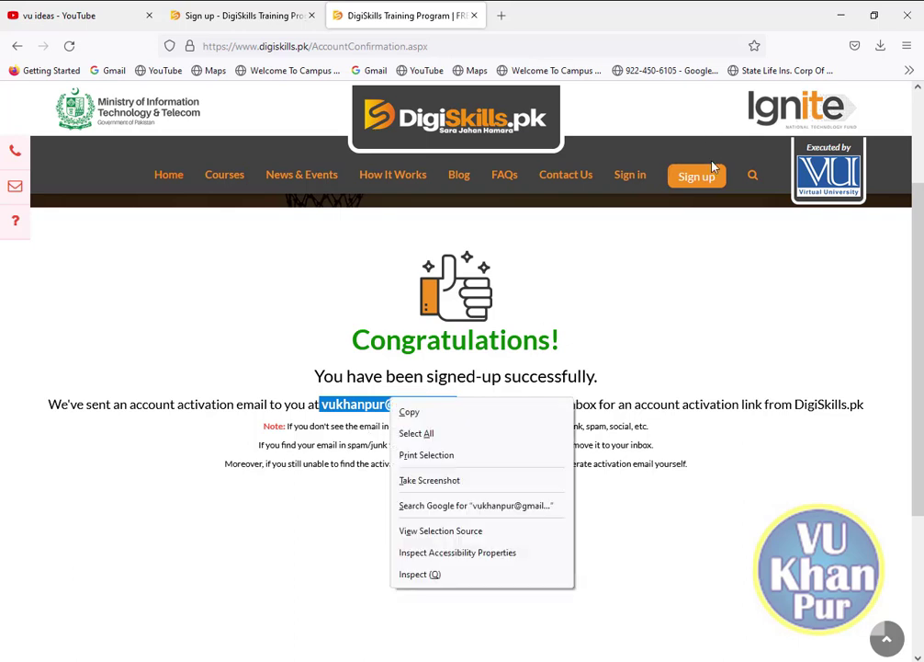
Sign in to the DigiSkills LMS with the new e-mail and password, then close the sign-up tab
click(630, 177)
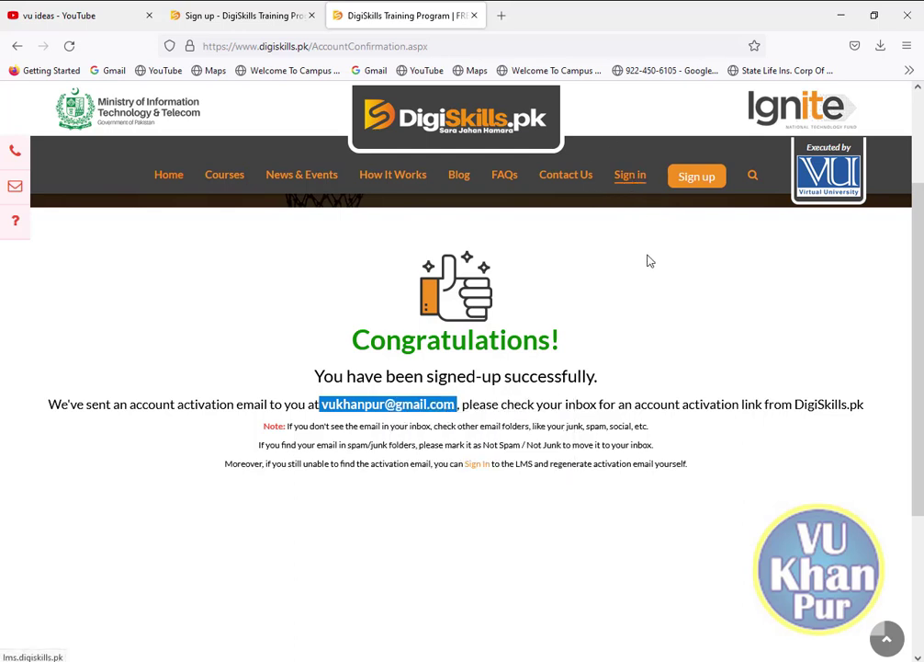
click(474, 16)
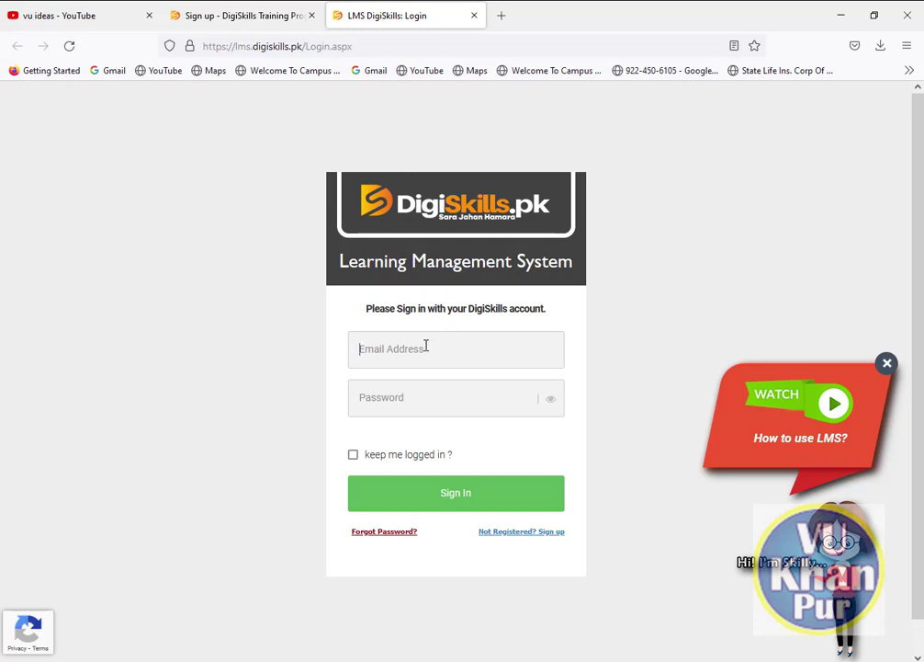
click(414, 402)
text(•)
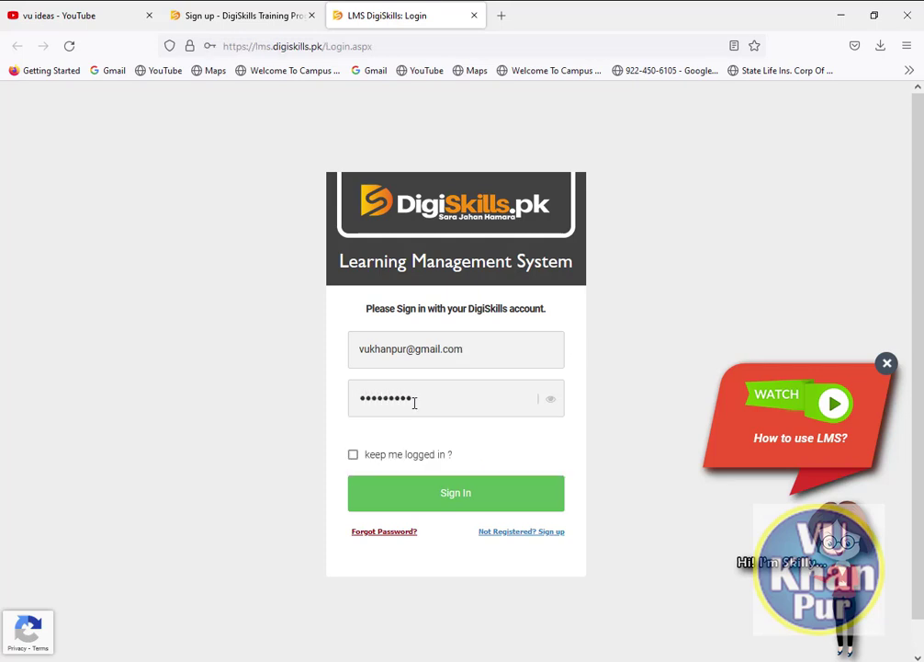
click(454, 497)
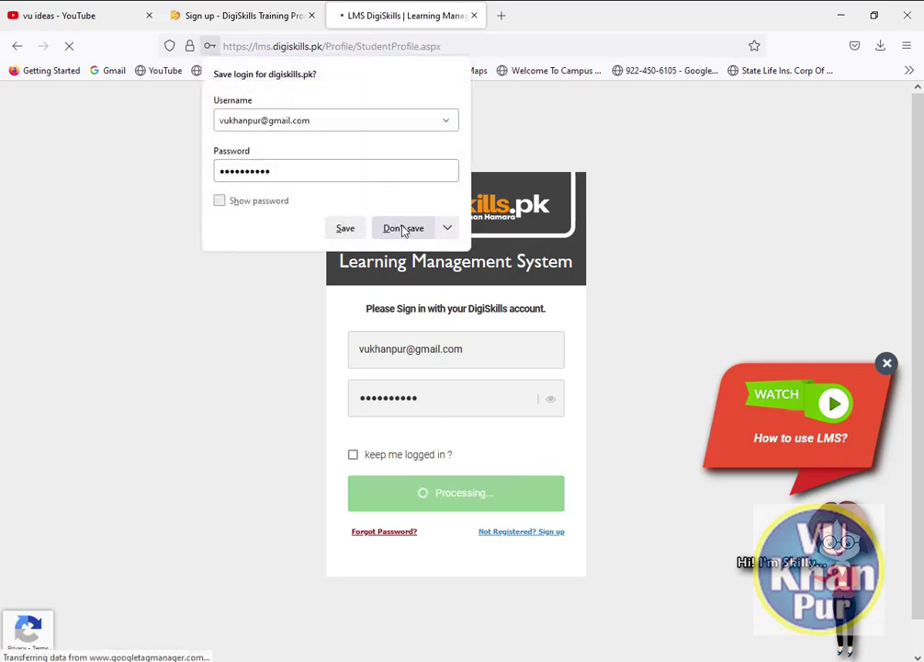
click(405, 227)
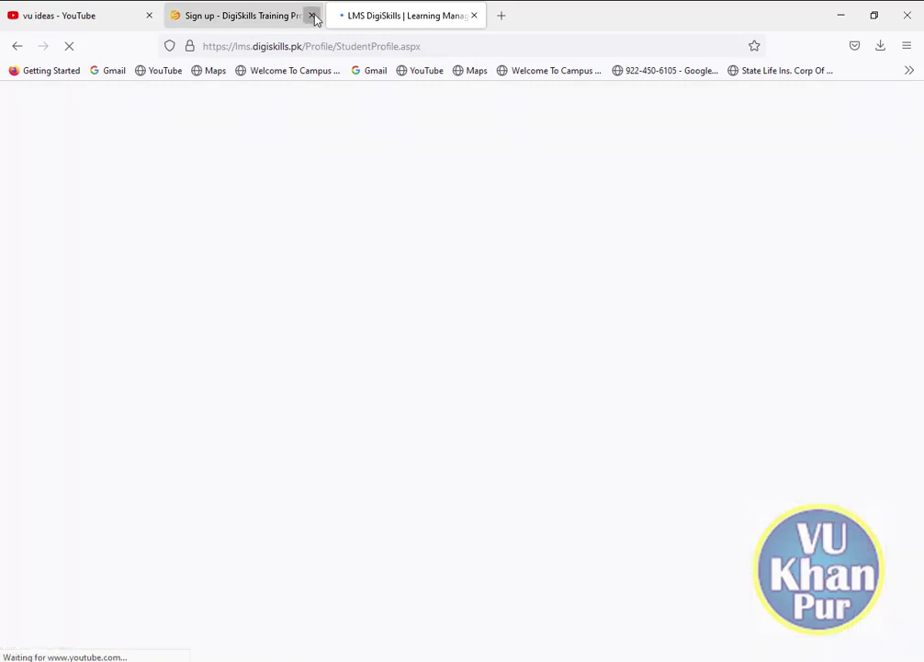
click(312, 15)
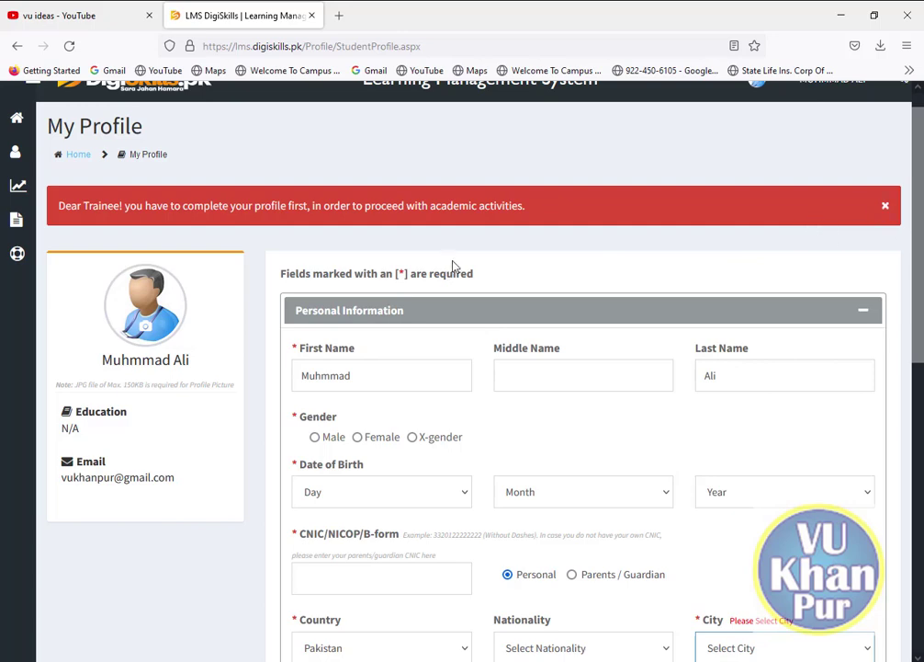
Pick 01 January 2000 as the date of birth and start entering the CNIC number
scroll(436, 256, down, 3)
scroll(436, 256, up, 3)
scroll(437, 258, down, 1)
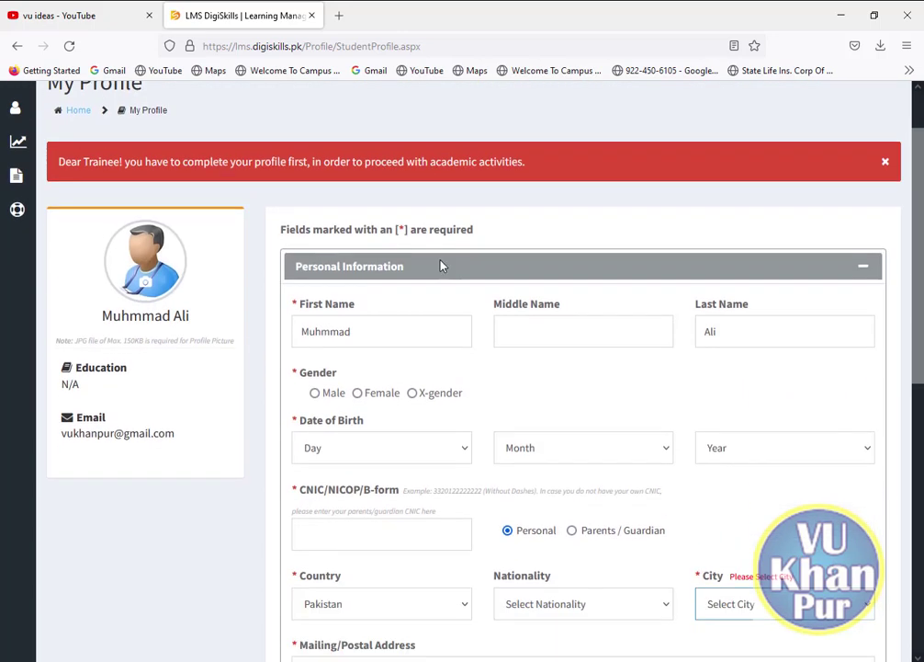
scroll(428, 264, up, 1)
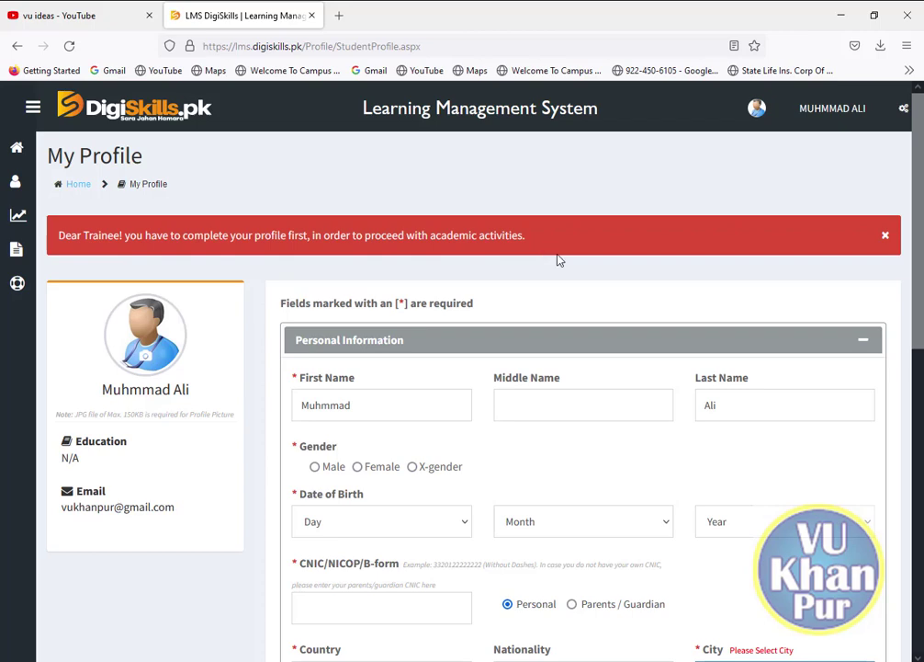
scroll(610, 341, down, 3)
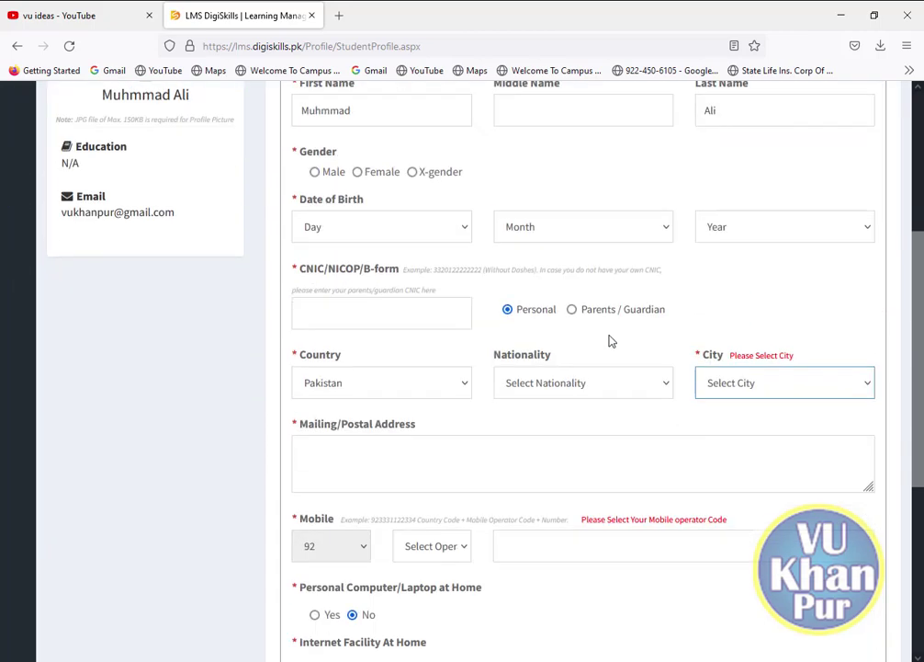
scroll(610, 341, up, 3)
scroll(400, 445, down, 1)
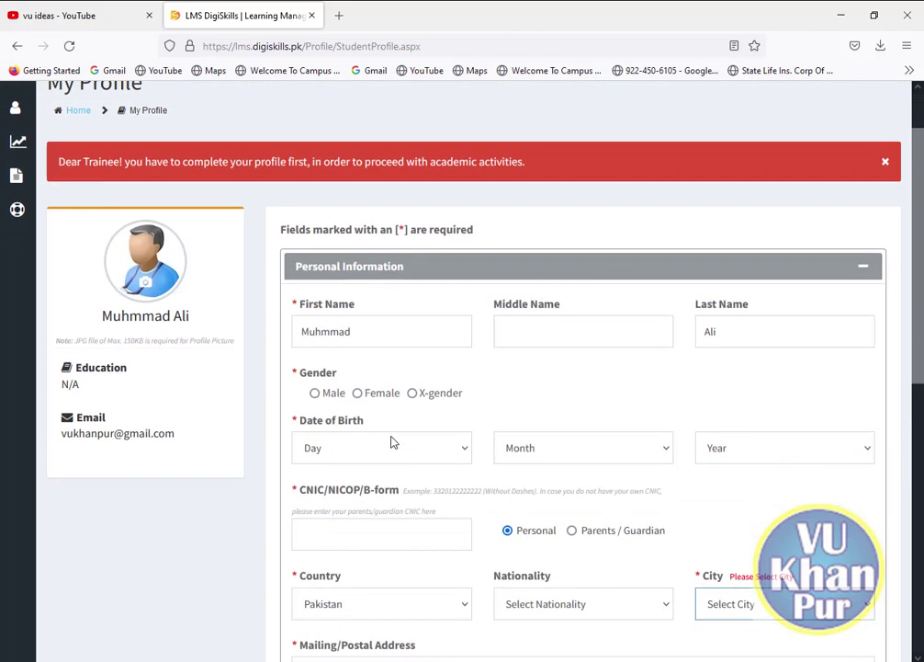
scroll(358, 359, down, 1)
click(357, 321)
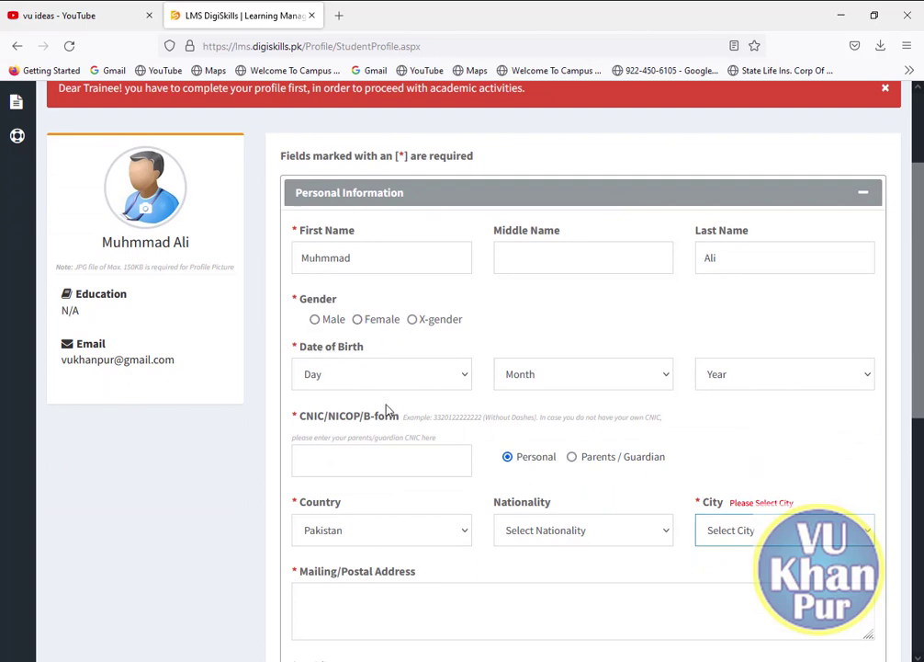
scroll(423, 336, down, 1)
click(457, 308)
click(346, 353)
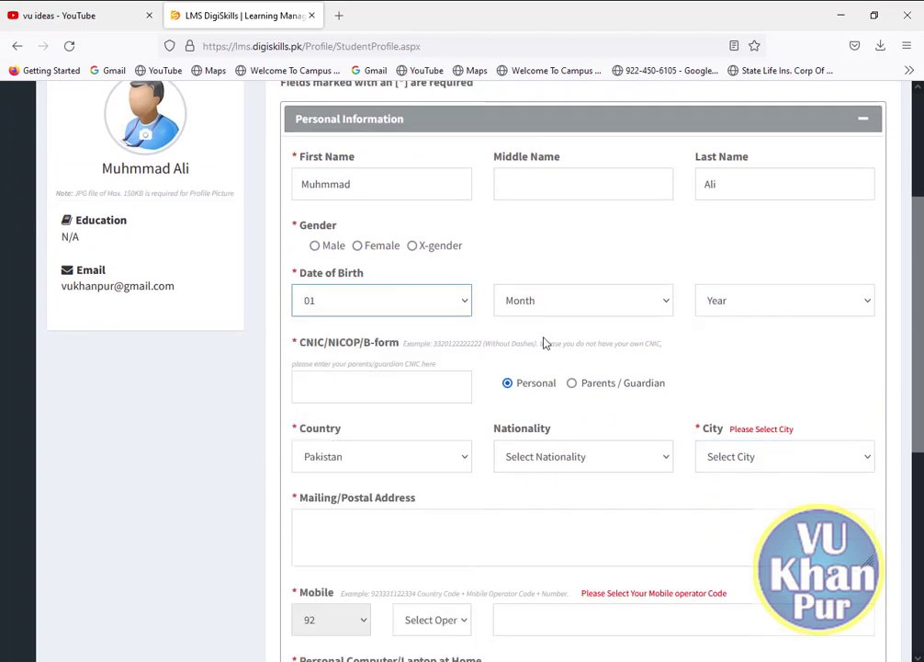
click(541, 303)
click(521, 354)
click(716, 296)
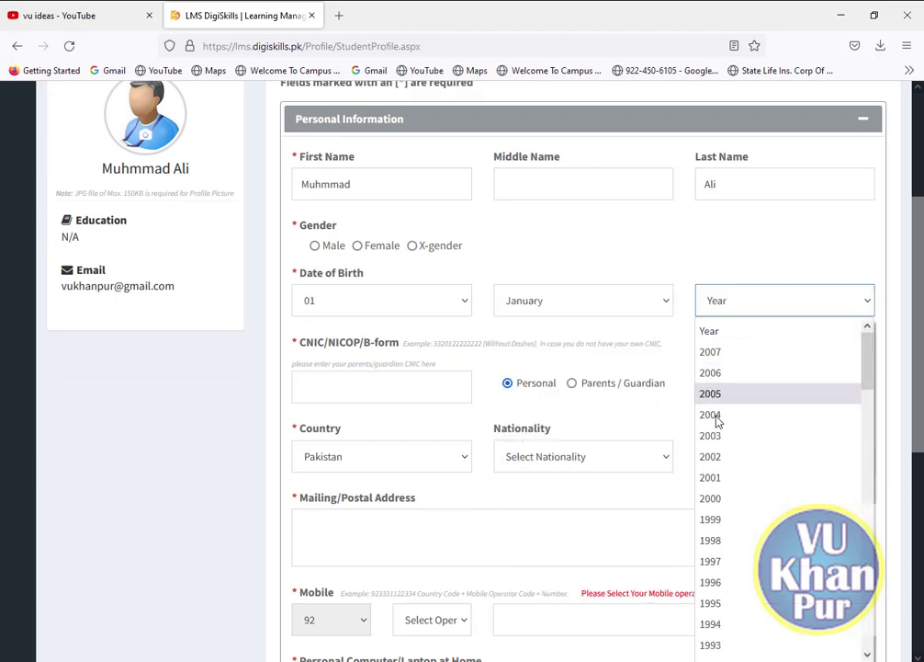
click(715, 497)
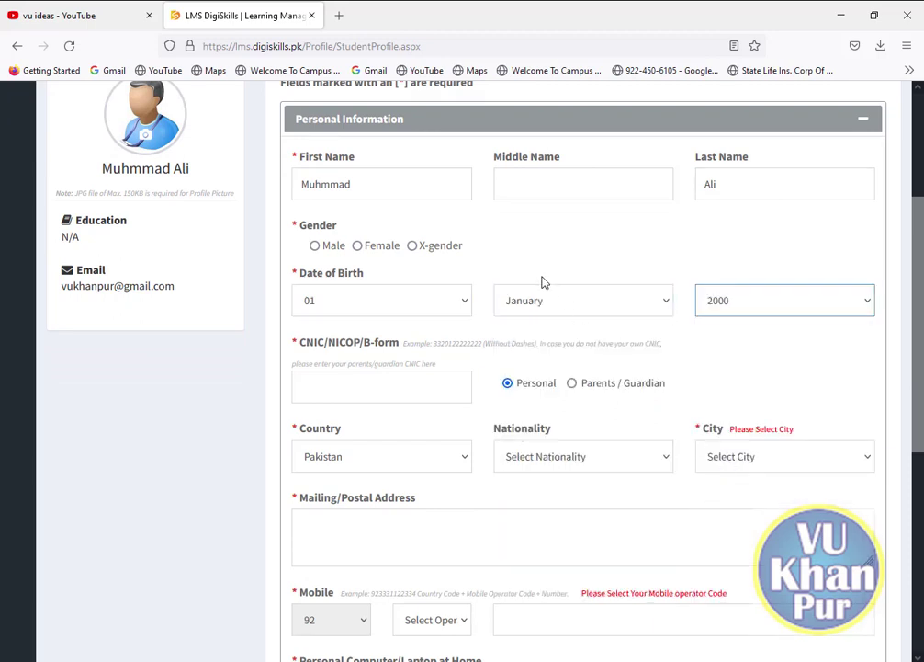
scroll(544, 283, down, 2)
click(385, 244)
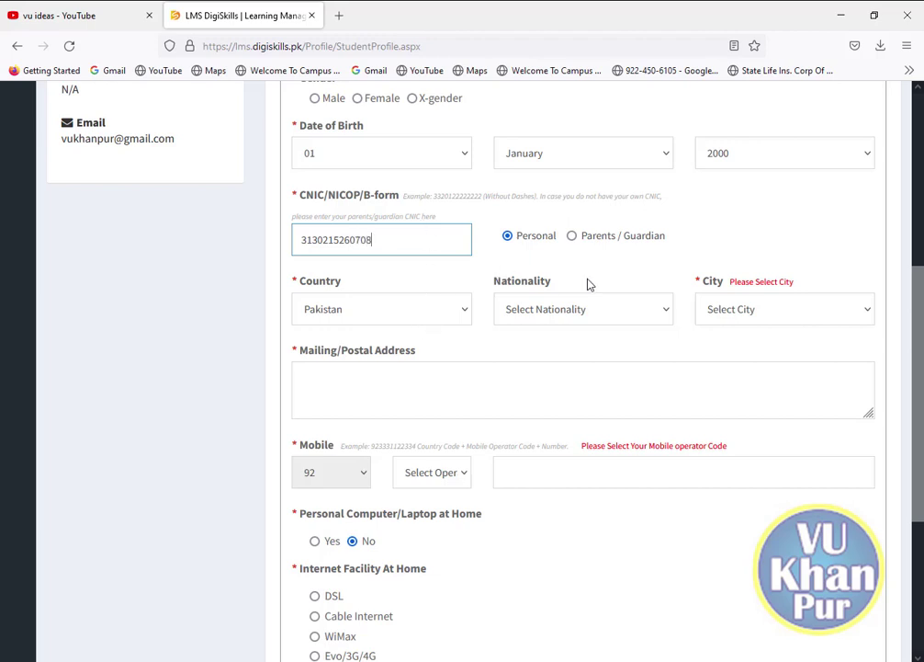
Set nationality to Pakistani and city to Khanpur
click(559, 315)
click(559, 315)
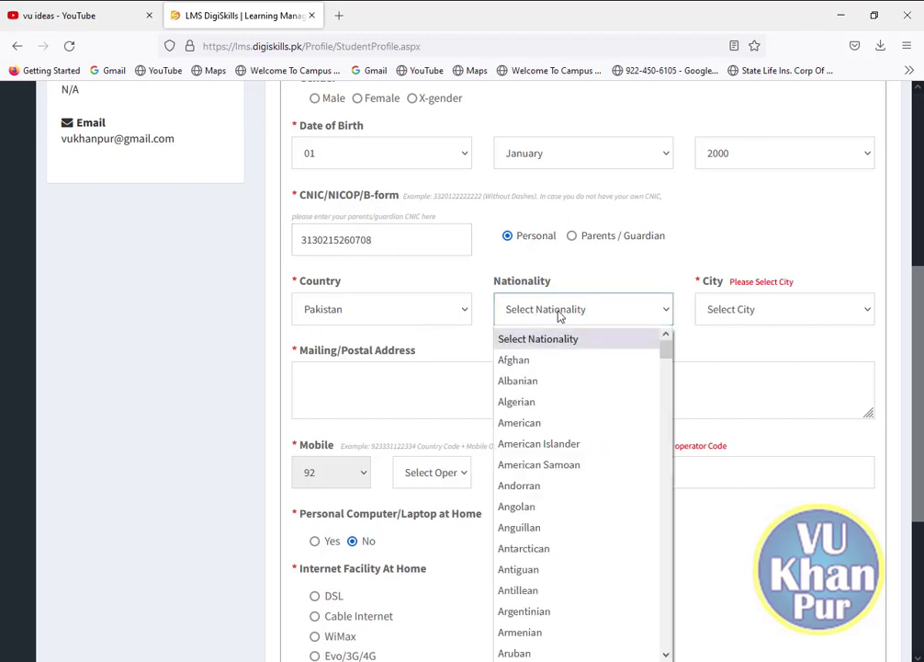
key(p)
click(559, 316)
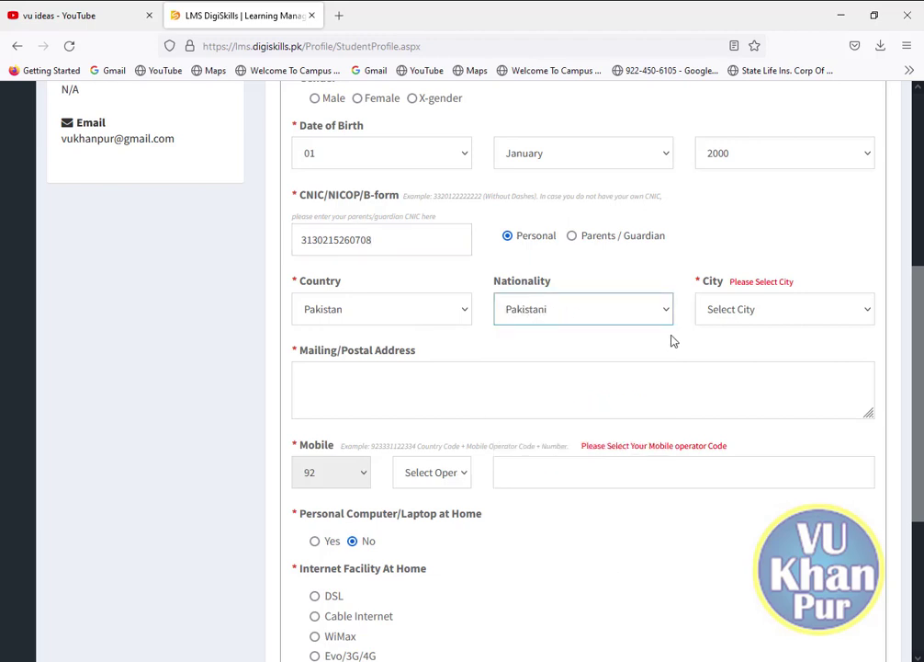
click(741, 311)
key(k)
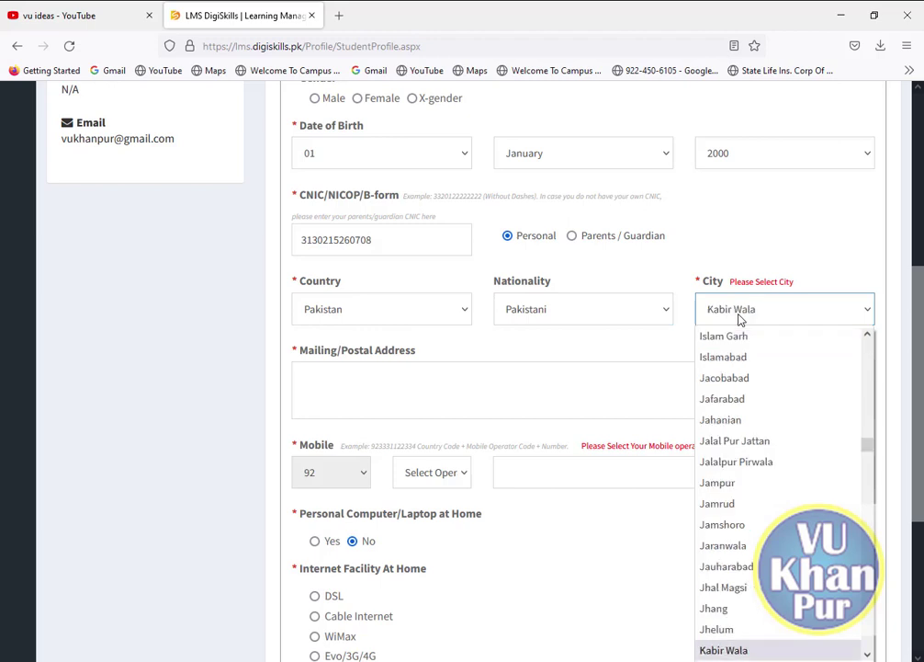
key(h)
key(Down)
key(Down)
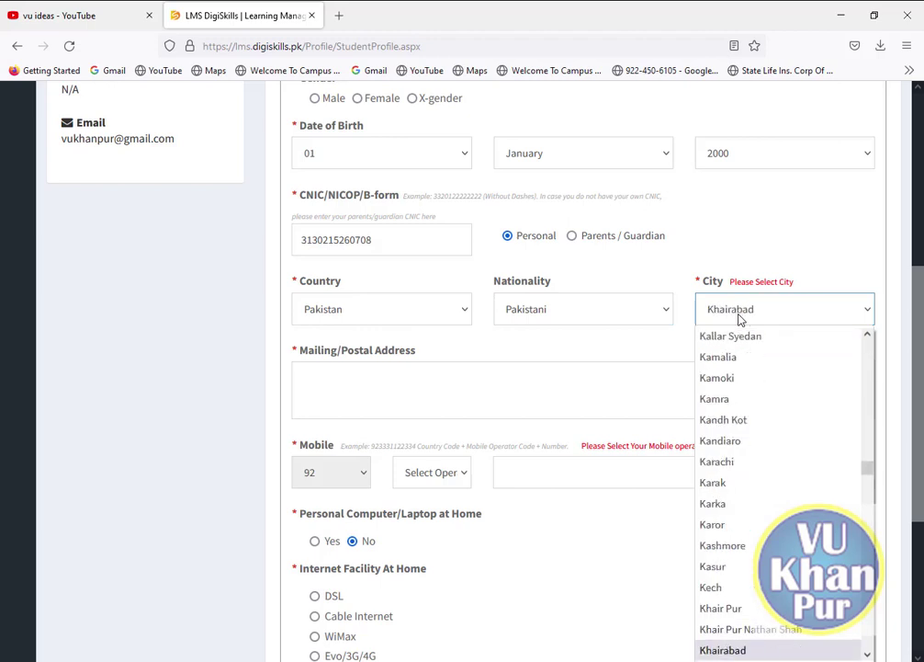
key(Down)
key(Down)
key(Return)
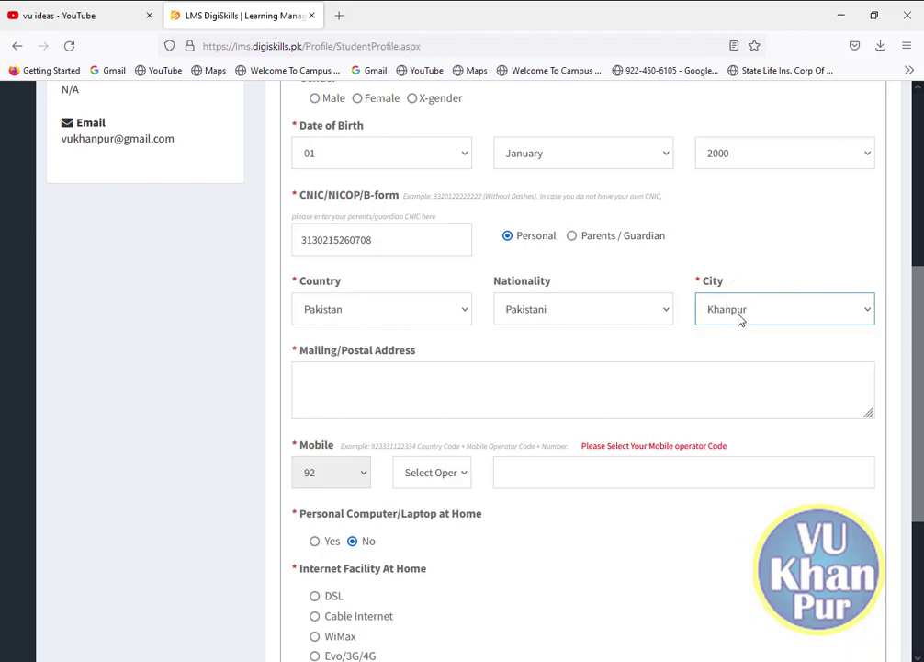
Start typing the mailing/postal address
click(355, 388)
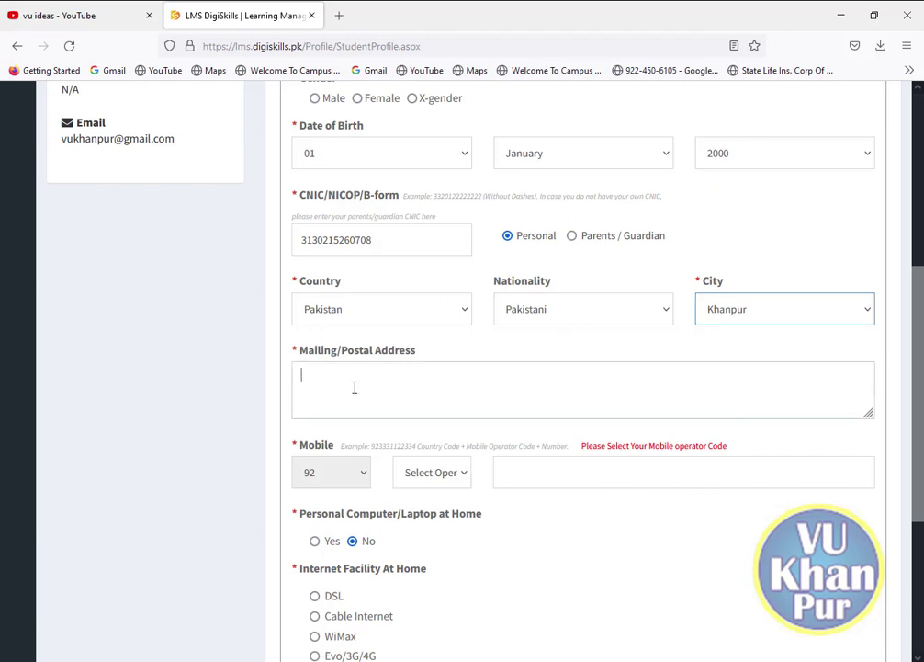
double_click(295, 281)
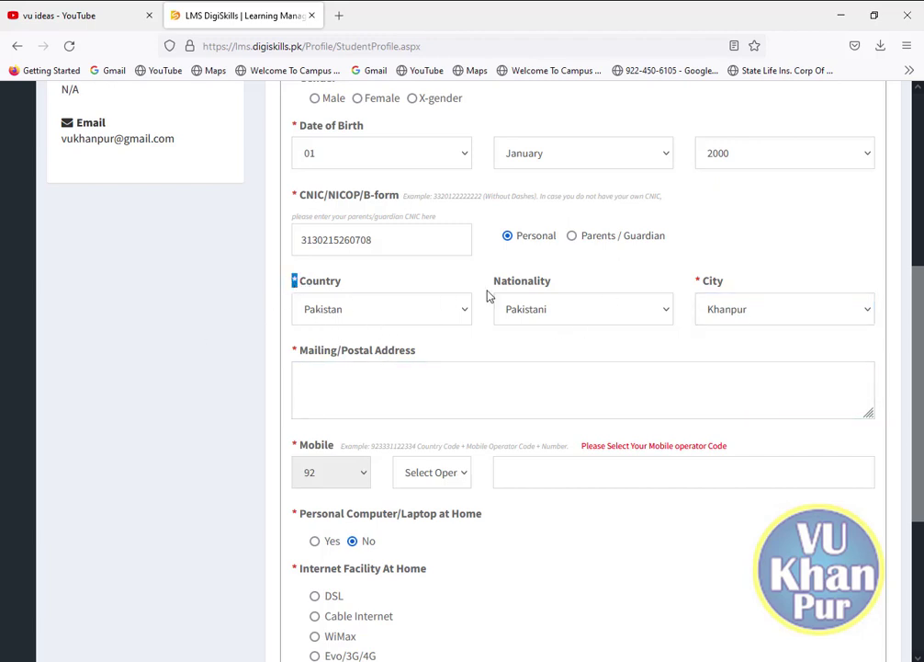
click(700, 284)
click(393, 382)
text(Vu Khanpur)
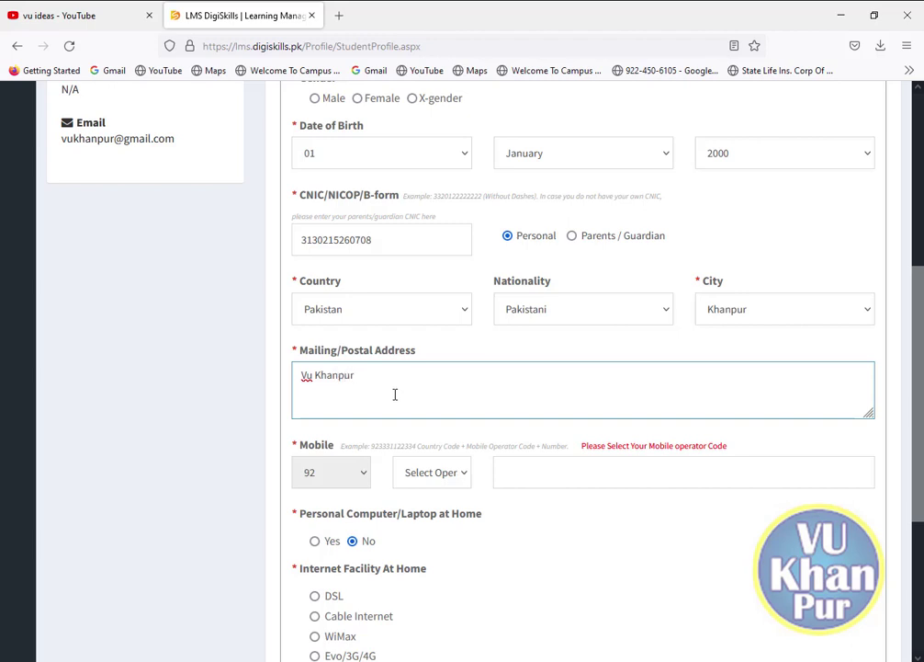
Choose 0345 as the mobile operator code
scroll(395, 394, down, 1)
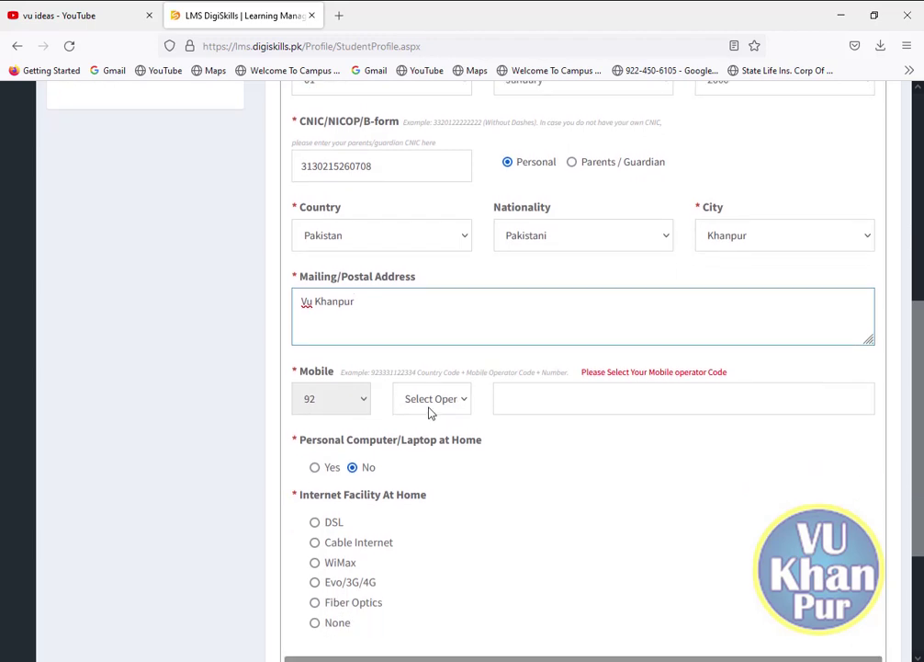
click(432, 410)
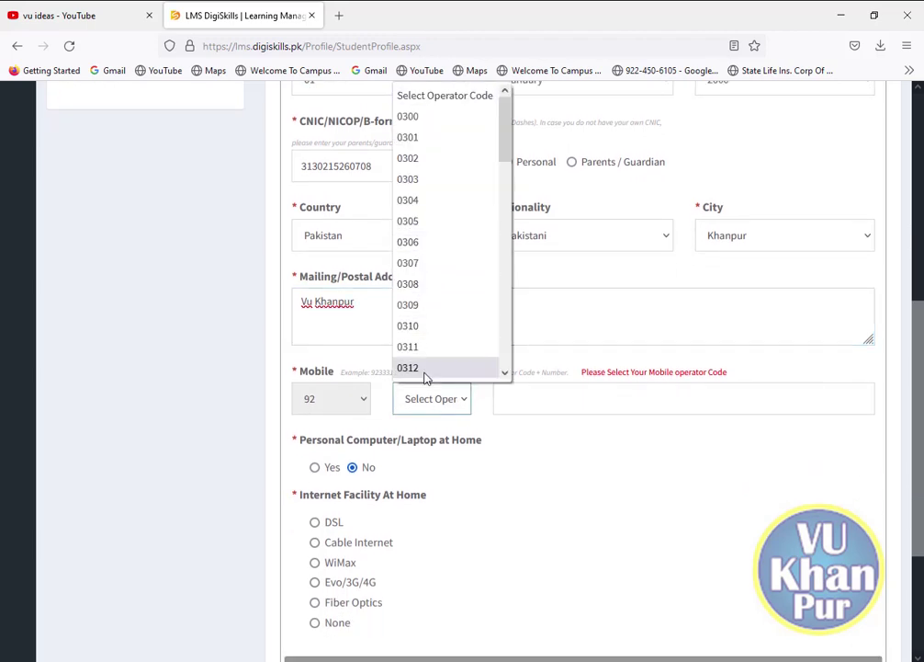
click(446, 405)
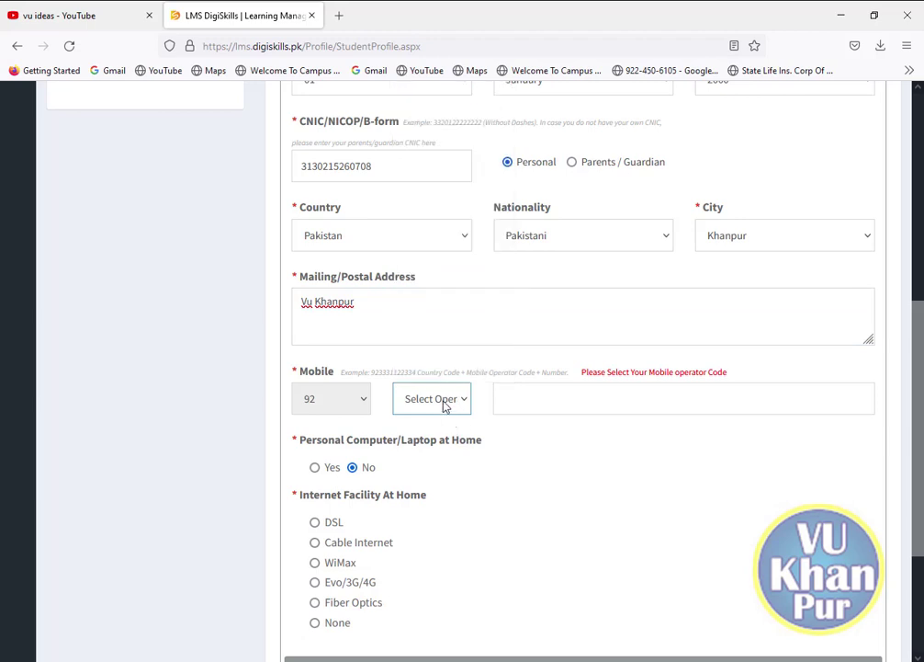
click(446, 405)
scroll(425, 222, down, 2)
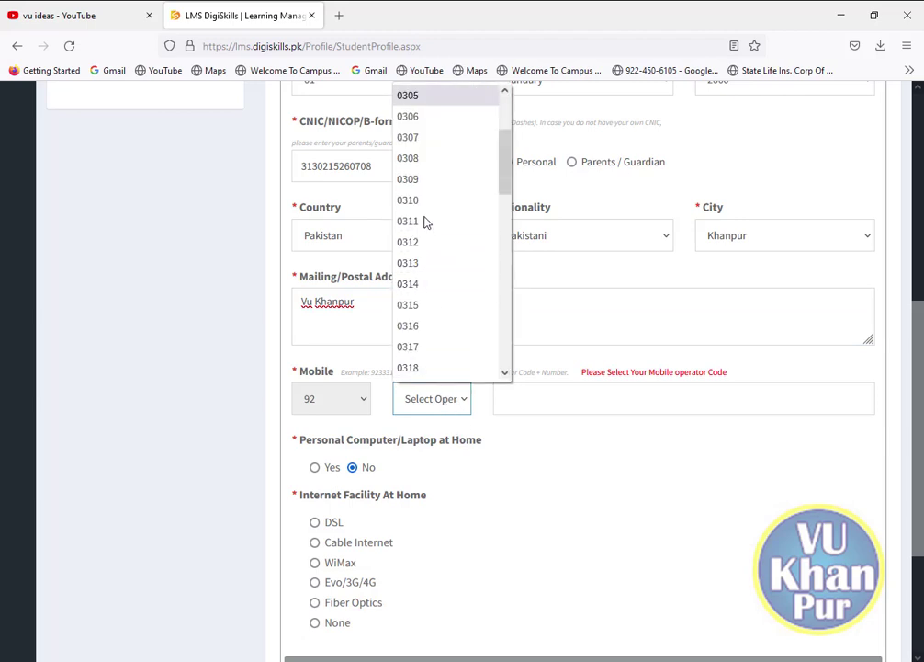
scroll(425, 222, down, 3)
scroll(423, 221, down, 2)
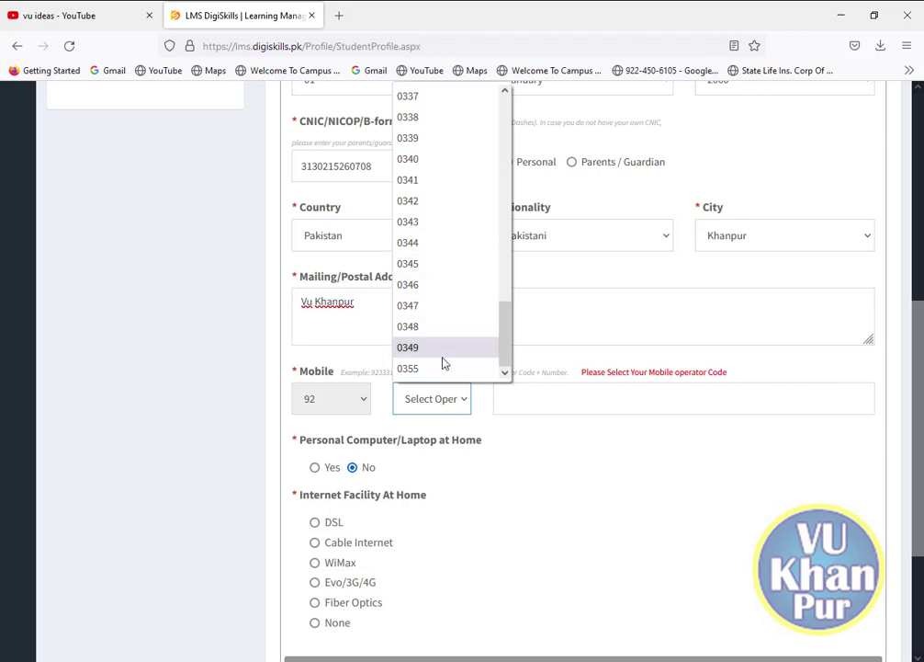
scroll(443, 364, up, 6)
scroll(454, 195, down, 2)
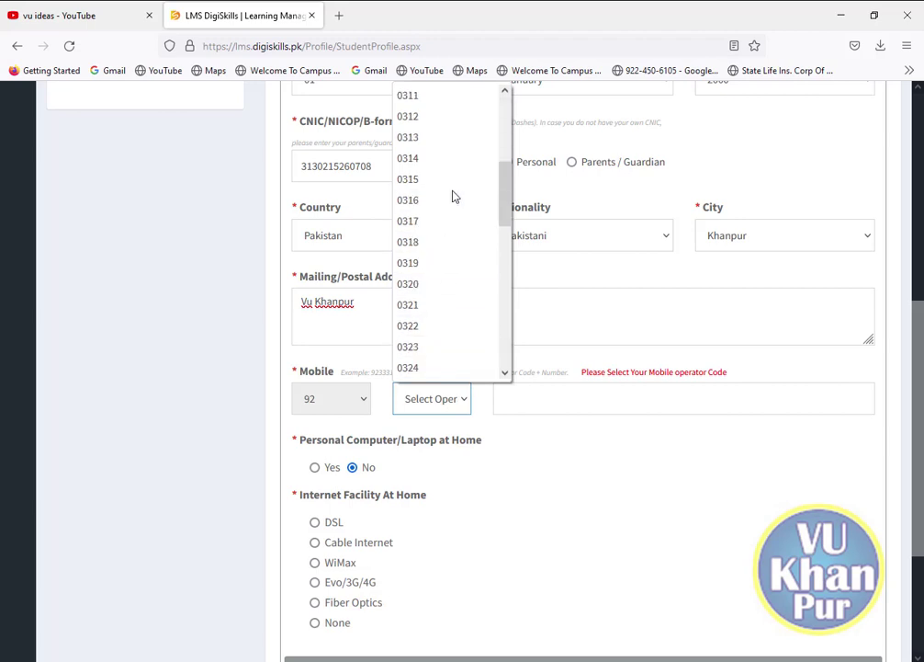
scroll(453, 196, down, 2)
scroll(453, 196, down, 2)
scroll(453, 196, down, 2)
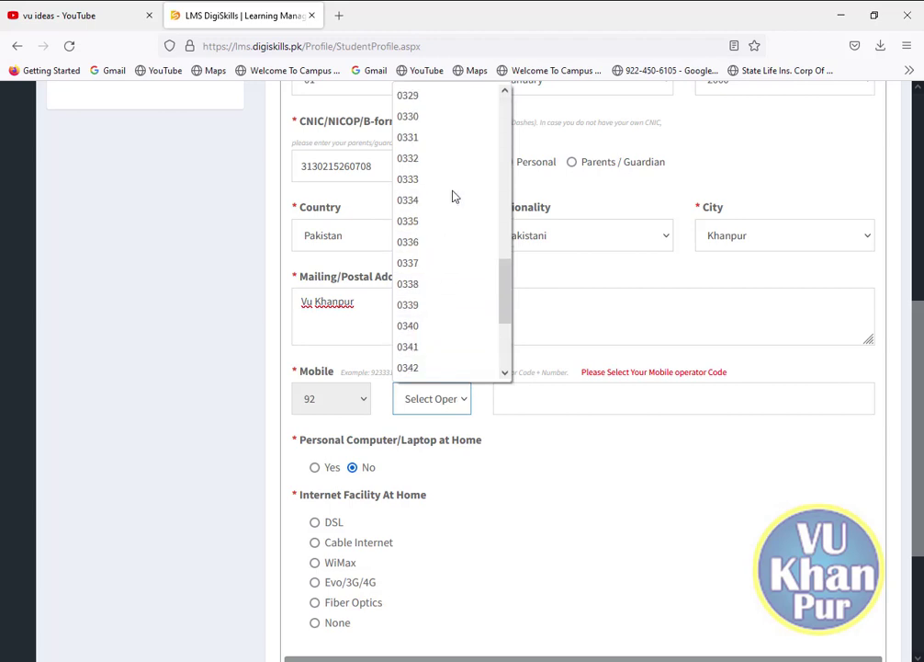
scroll(451, 196, down, 2)
scroll(452, 195, down, 1)
click(430, 267)
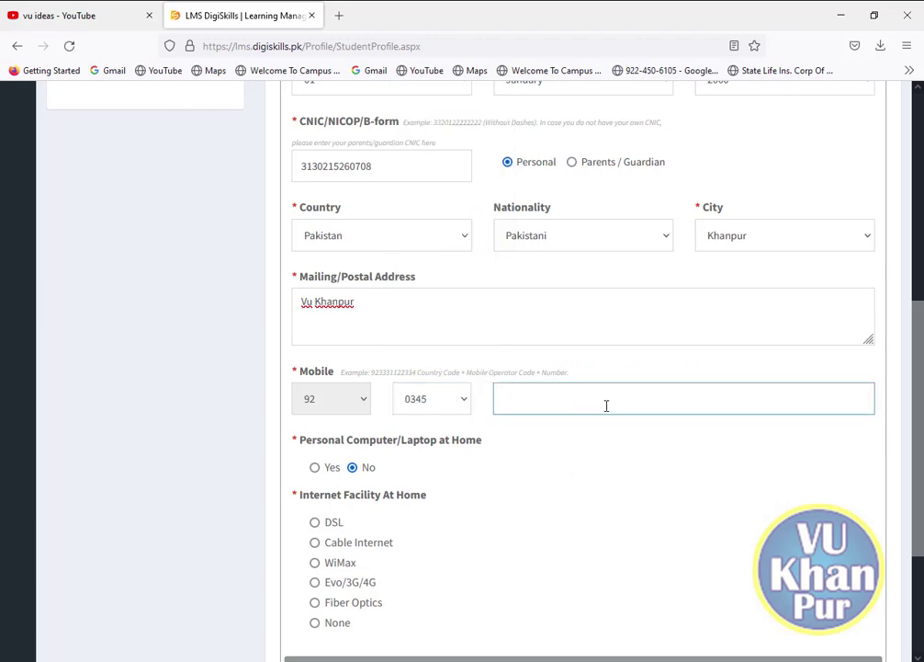
click(464, 404)
scroll(440, 320, up, 10)
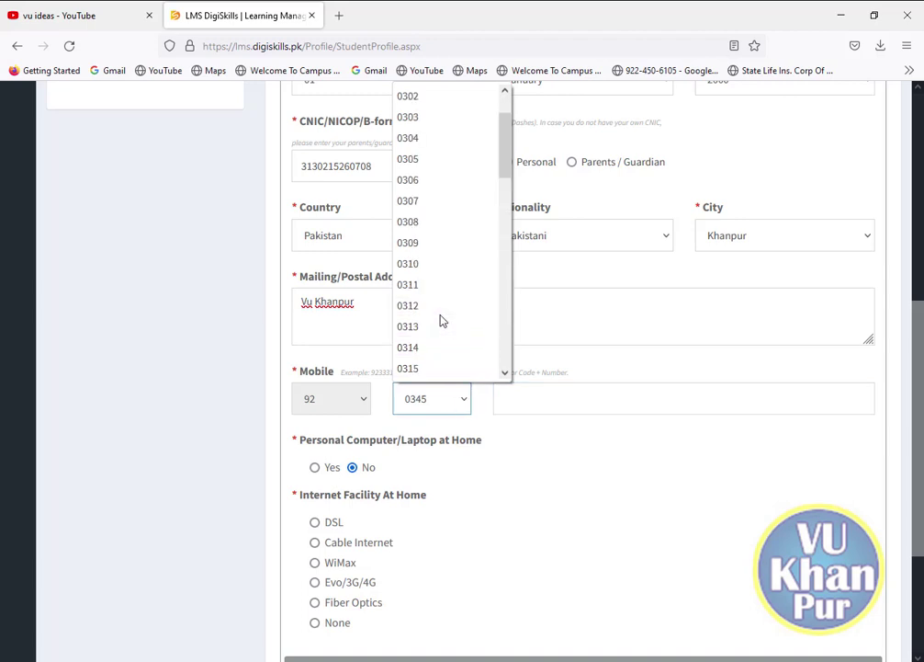
scroll(440, 320, down, 12)
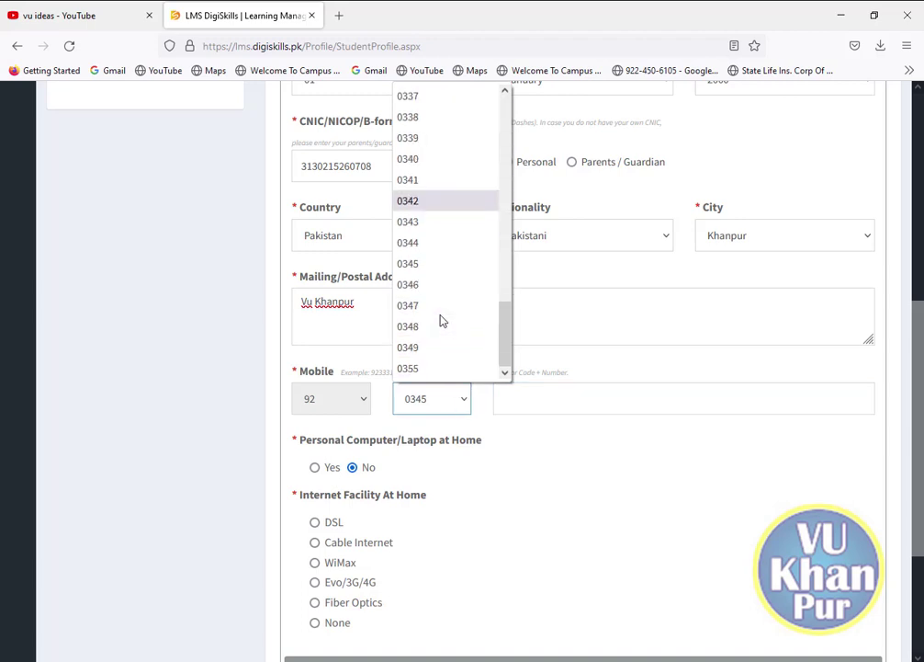
scroll(440, 320, up, 8)
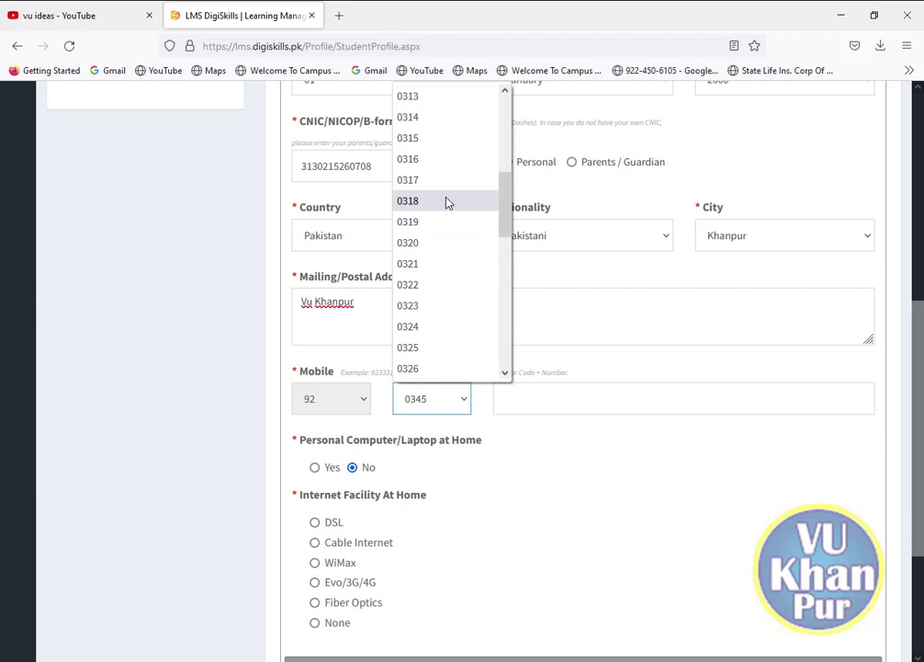
key(Escape)
Enter the mobile number and set home internet facility to Evo/3G/4G
click(531, 397)
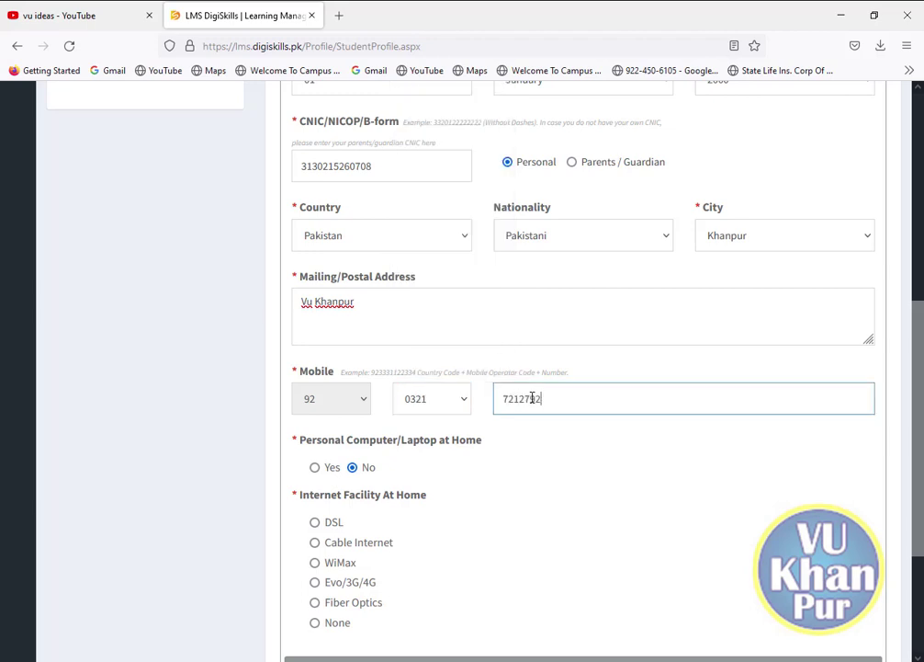
scroll(586, 470, down, 1)
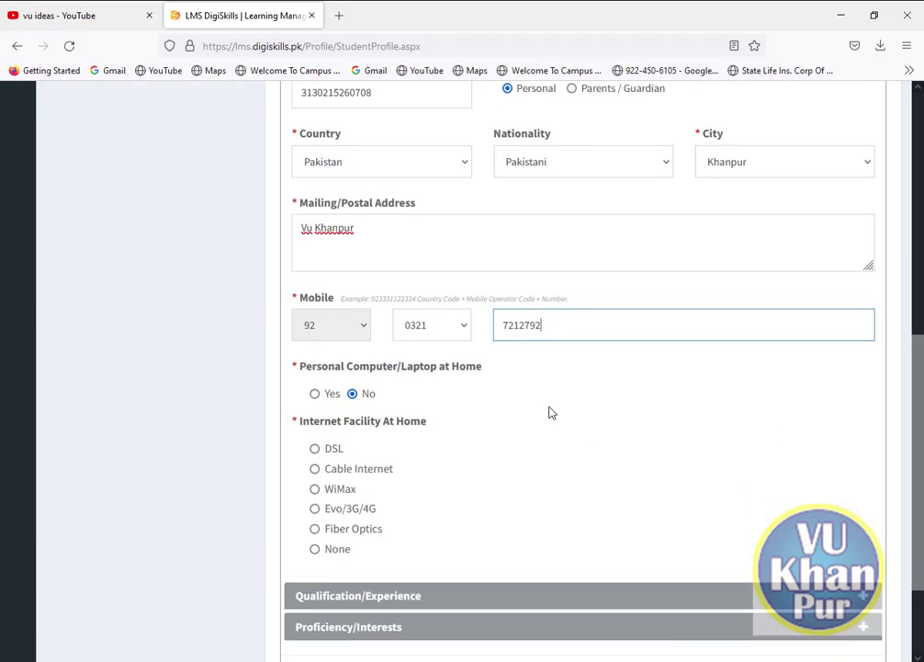
scroll(545, 409, down, 2)
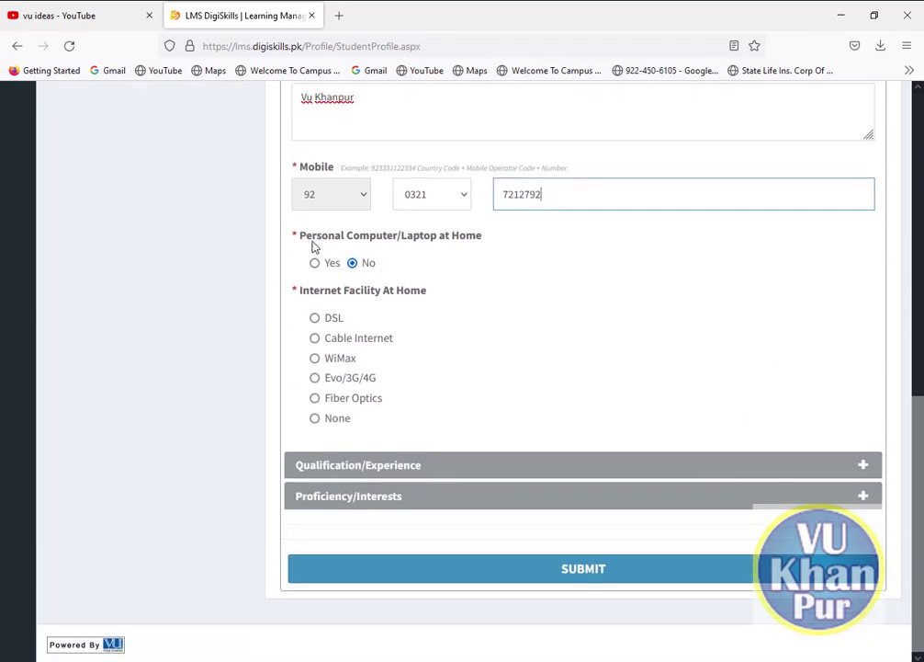
drag(306, 236, 500, 251)
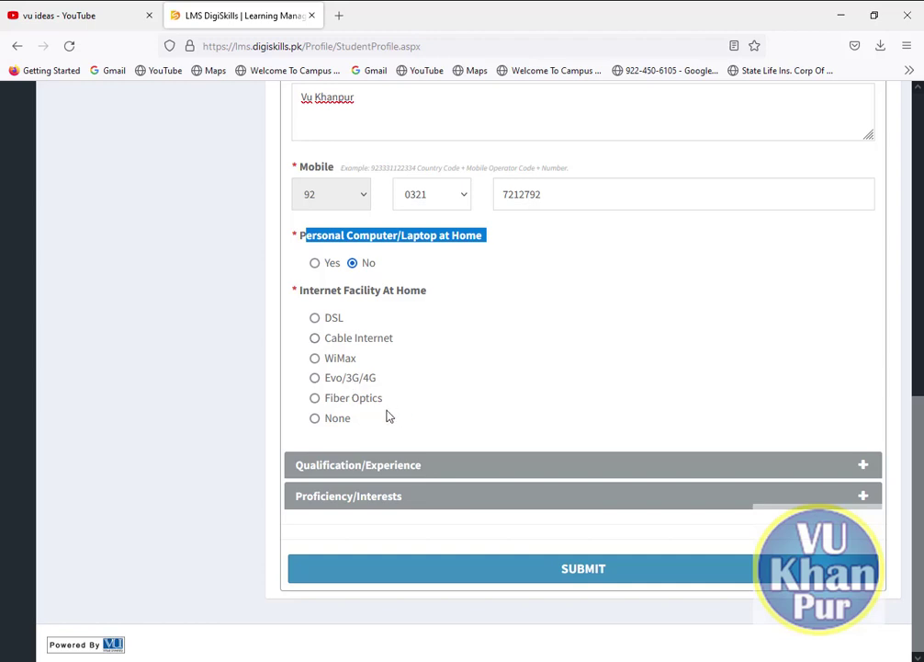
click(322, 378)
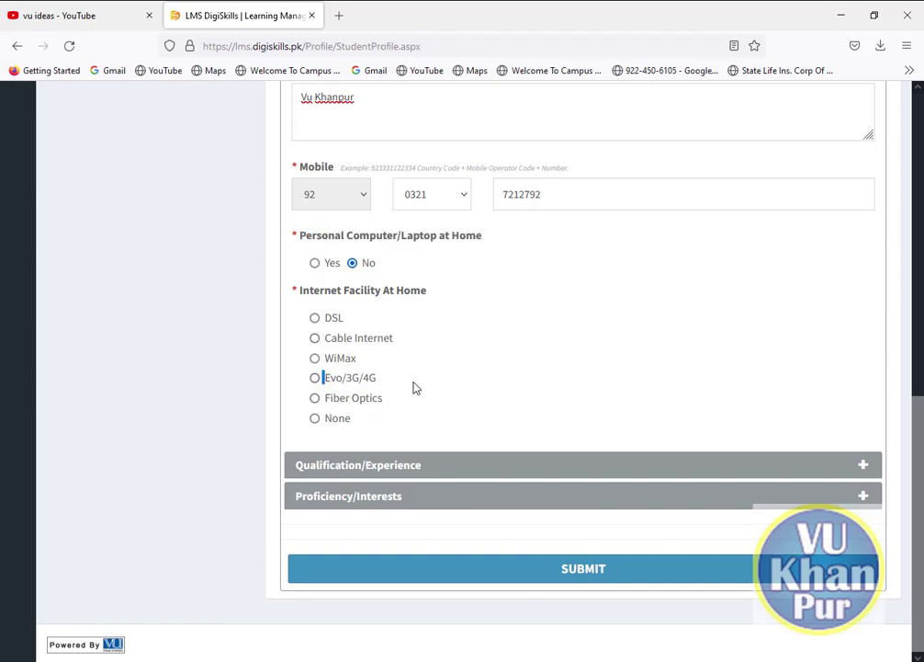
click(316, 377)
Pick Middle qualification, Student status and Freelancing future plan, then expand Proficiency/Interests
click(592, 470)
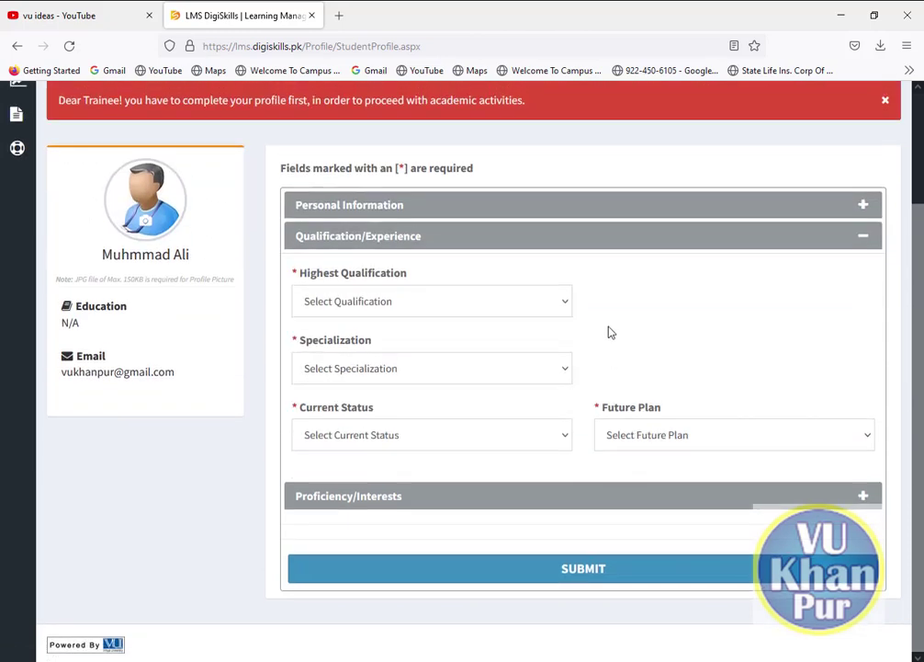
click(535, 309)
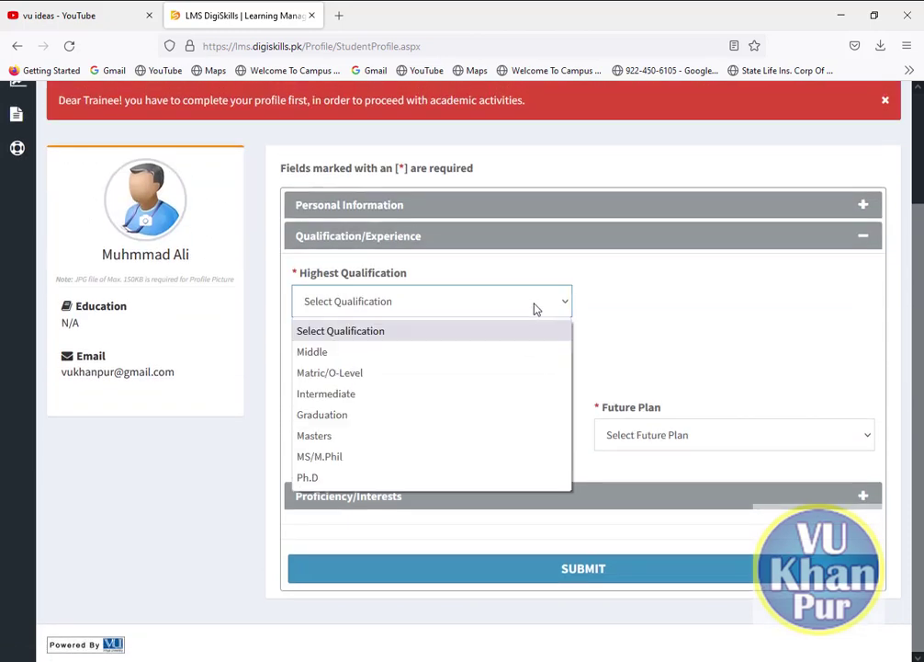
click(419, 352)
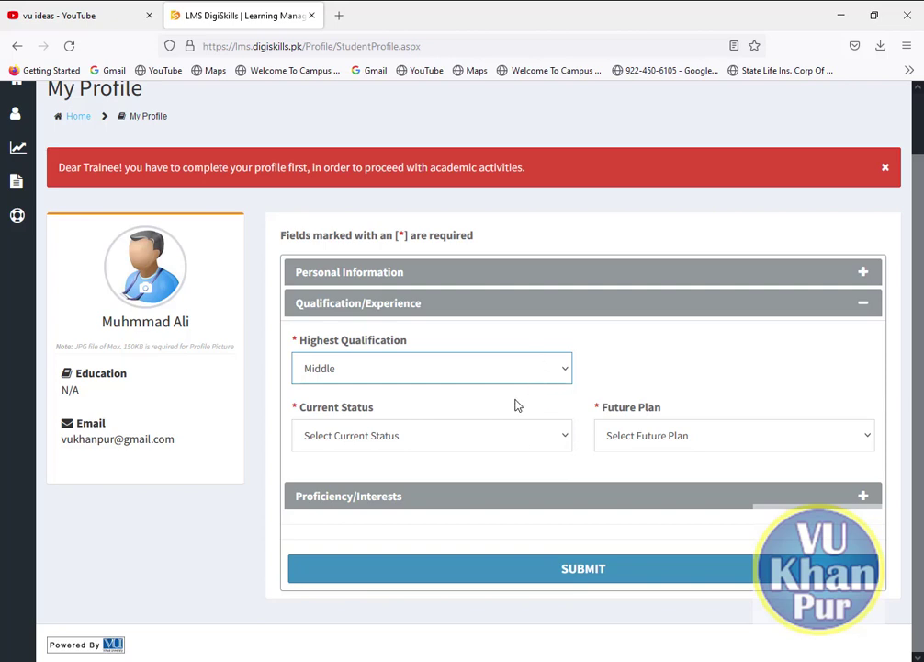
click(553, 440)
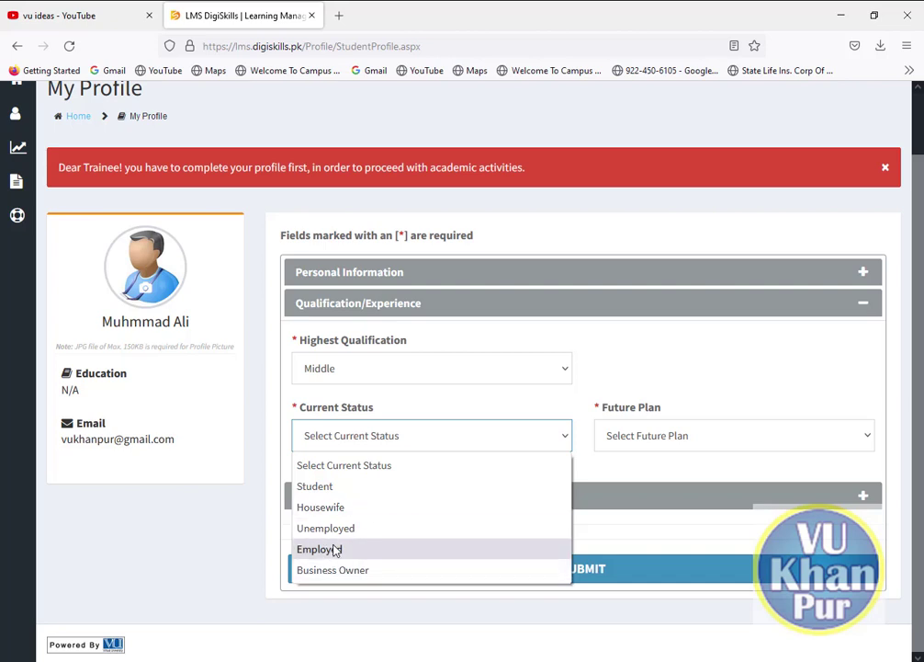
click(335, 488)
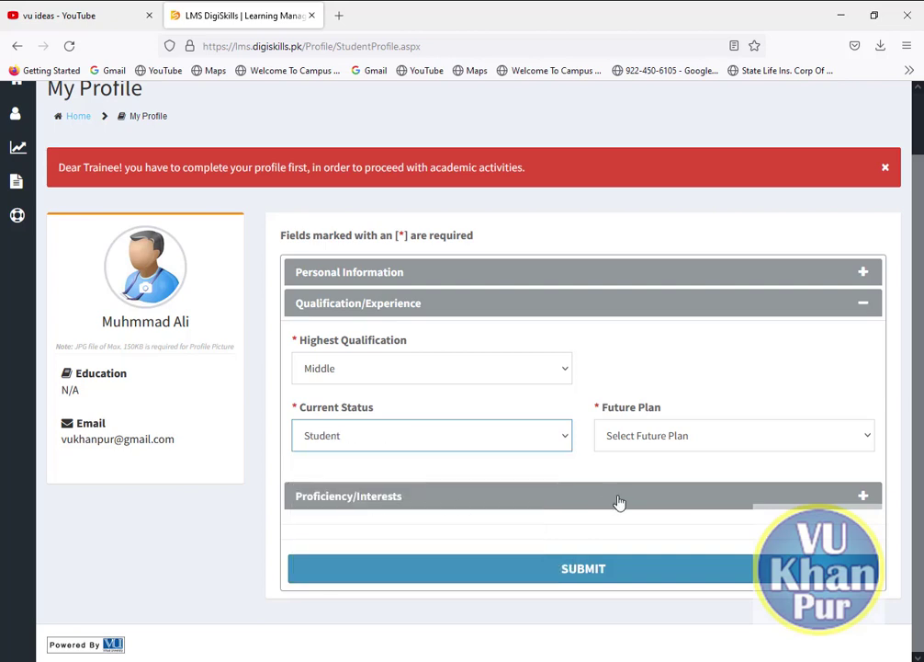
click(715, 449)
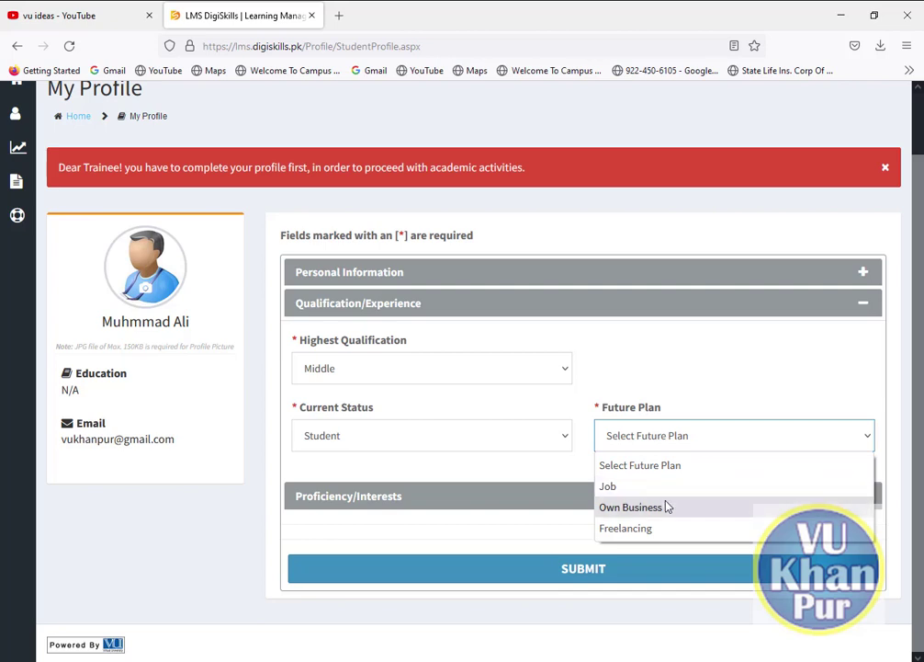
click(655, 528)
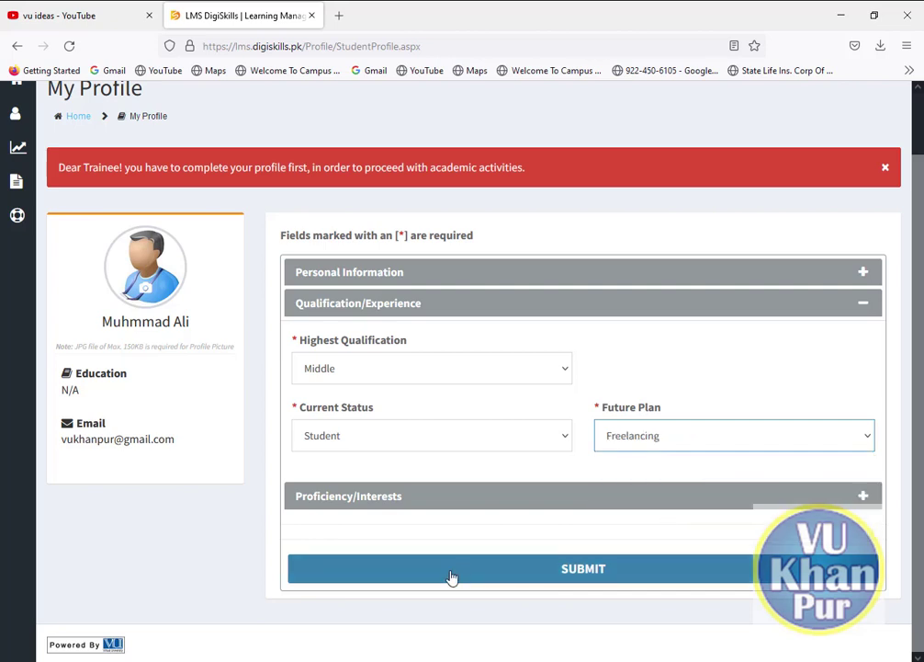
click(361, 501)
scroll(526, 466, down, 2)
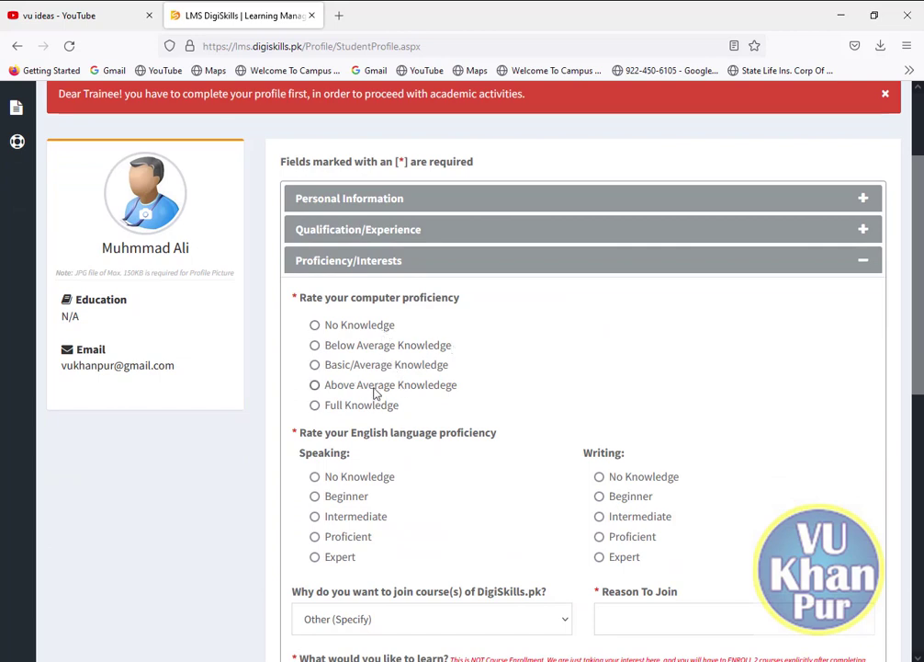
Rate computer proficiency as Below Average Knowledge and English speaking and writing as Beginner
click(343, 327)
click(336, 345)
scroll(424, 404, down, 1)
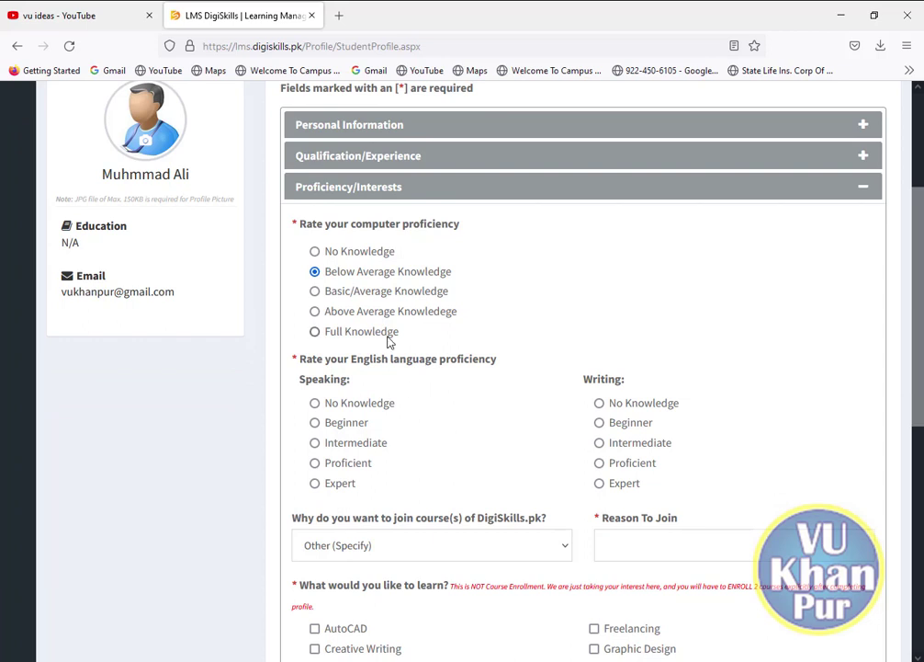
scroll(391, 332, down, 2)
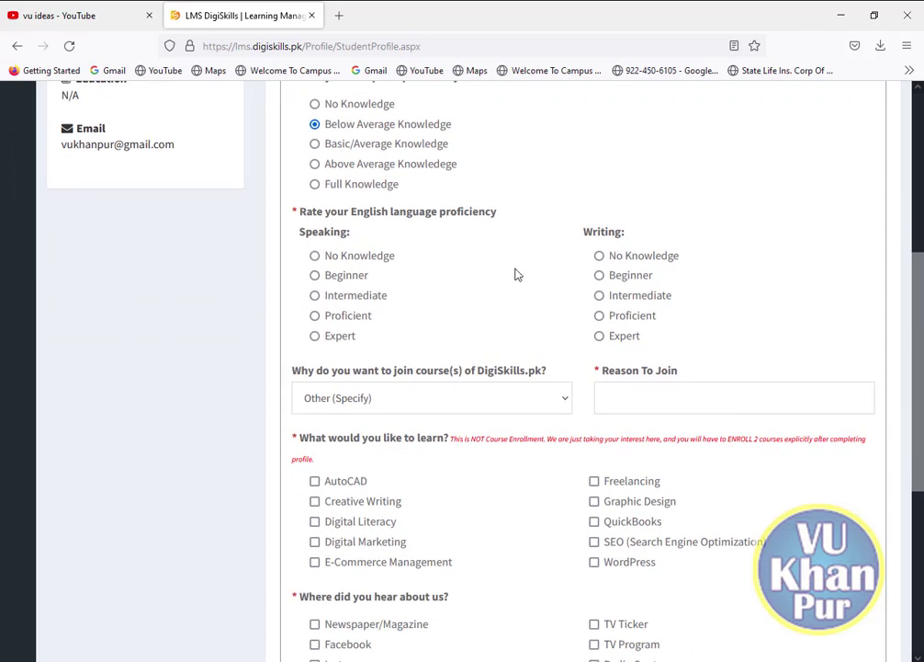
click(346, 274)
drag(607, 275, 616, 275)
Choose 'To start freelancing' as the reason for joining
scroll(550, 344, down, 3)
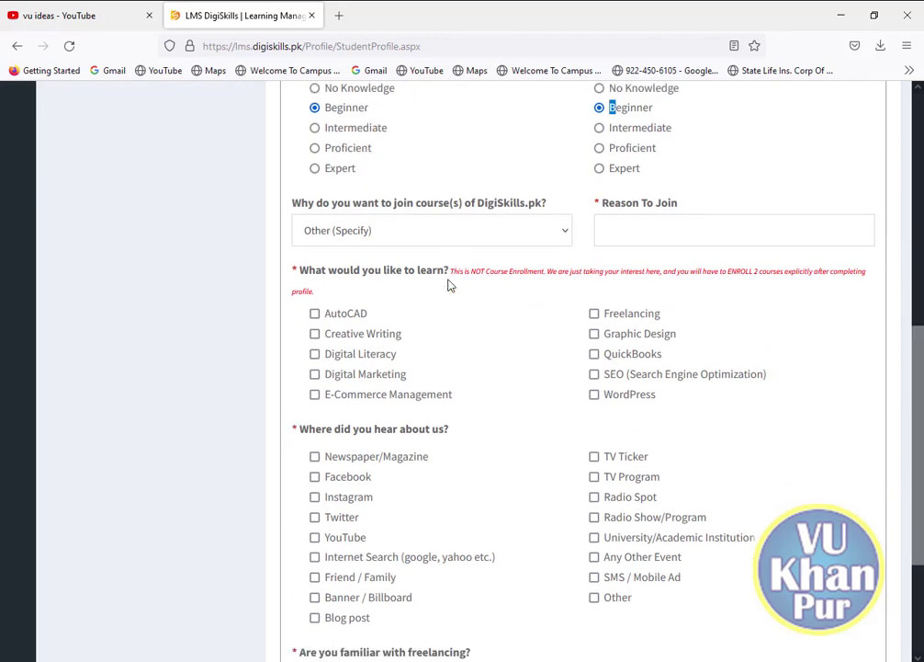
scroll(404, 285, up, 2)
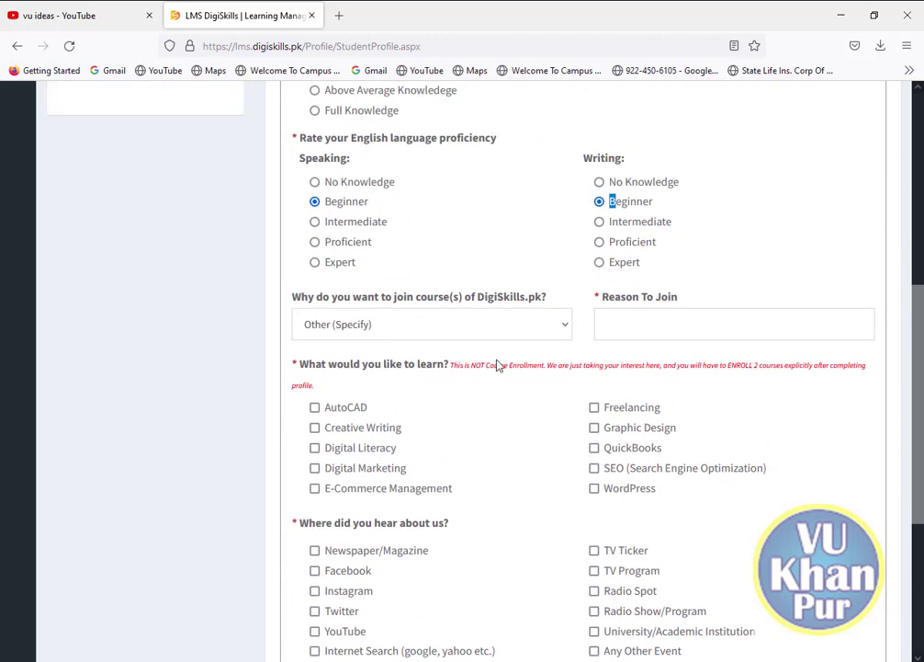
click(569, 328)
click(355, 376)
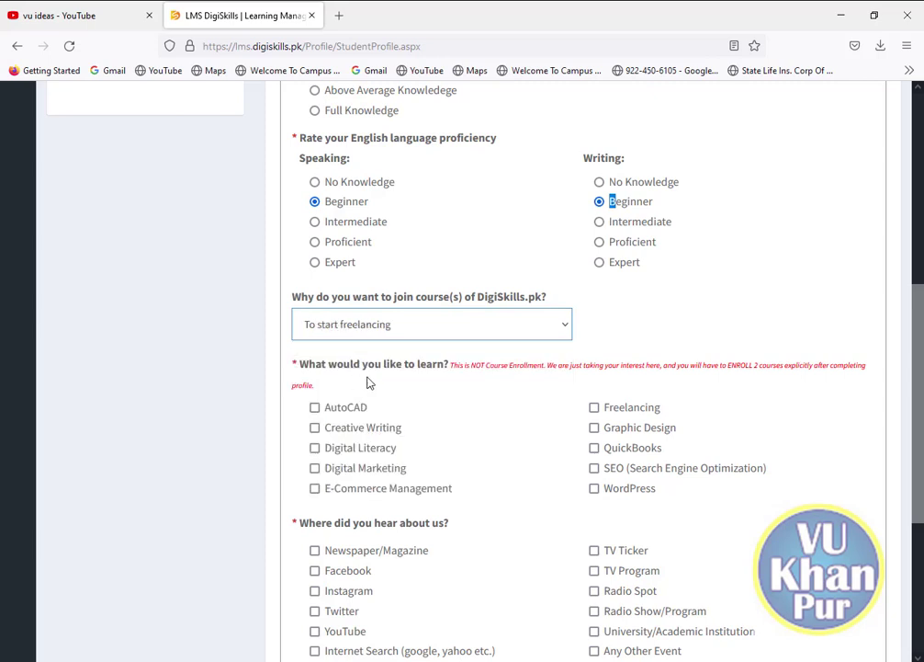
scroll(366, 453, down, 2)
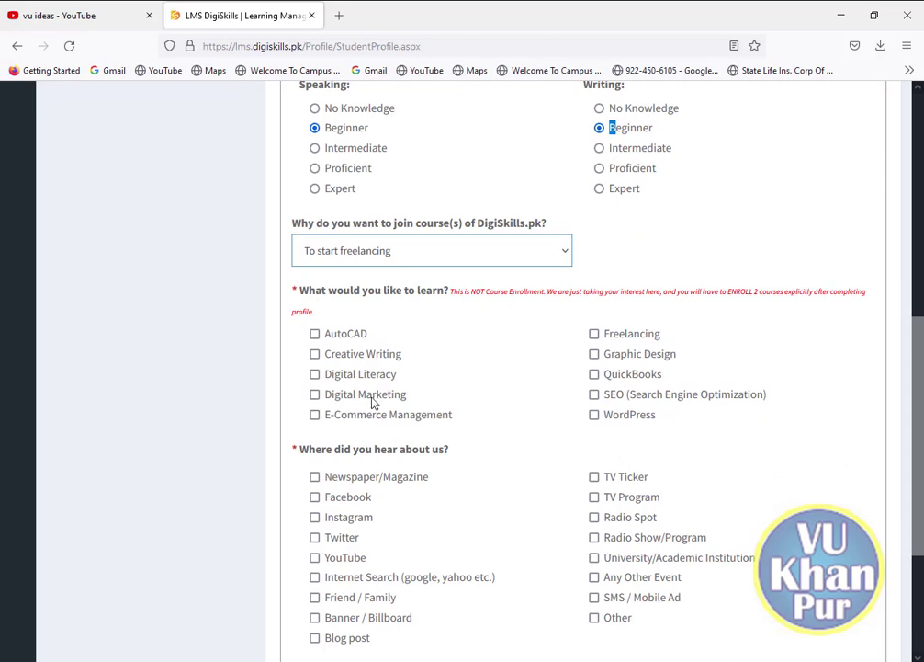
Tick Digital Marketing and Graphic Design as the courses to learn
click(315, 395)
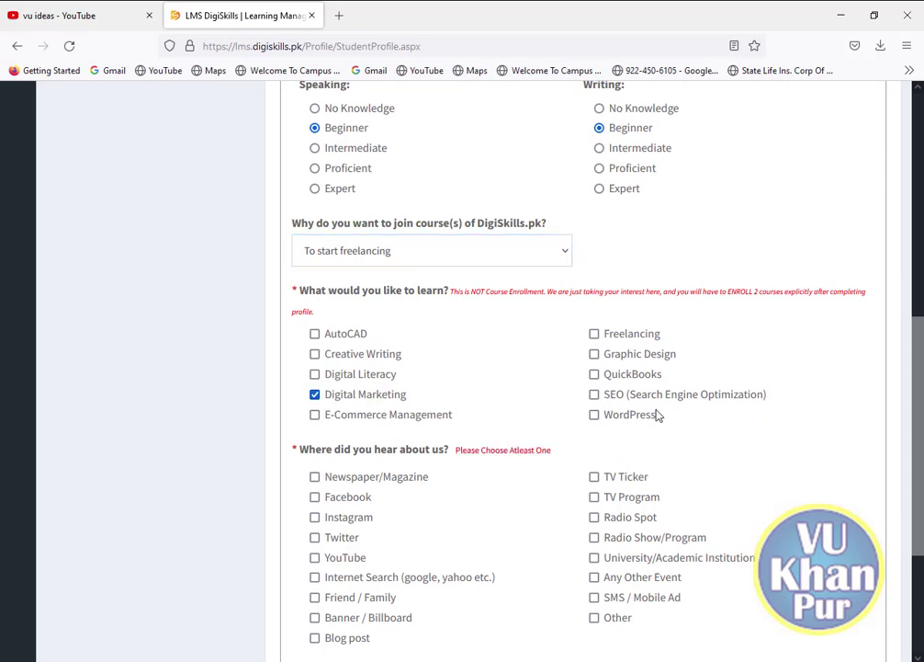
click(634, 355)
scroll(638, 392, down, 3)
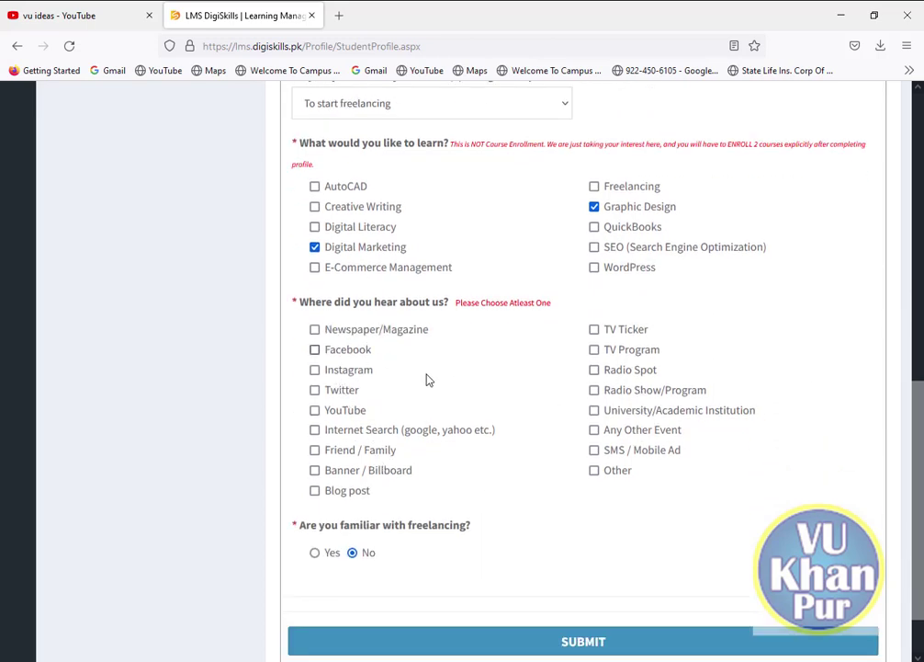
Mark Friend / Family and YouTube as where they heard about DigiSkills, leaving Facebook unticked
click(322, 351)
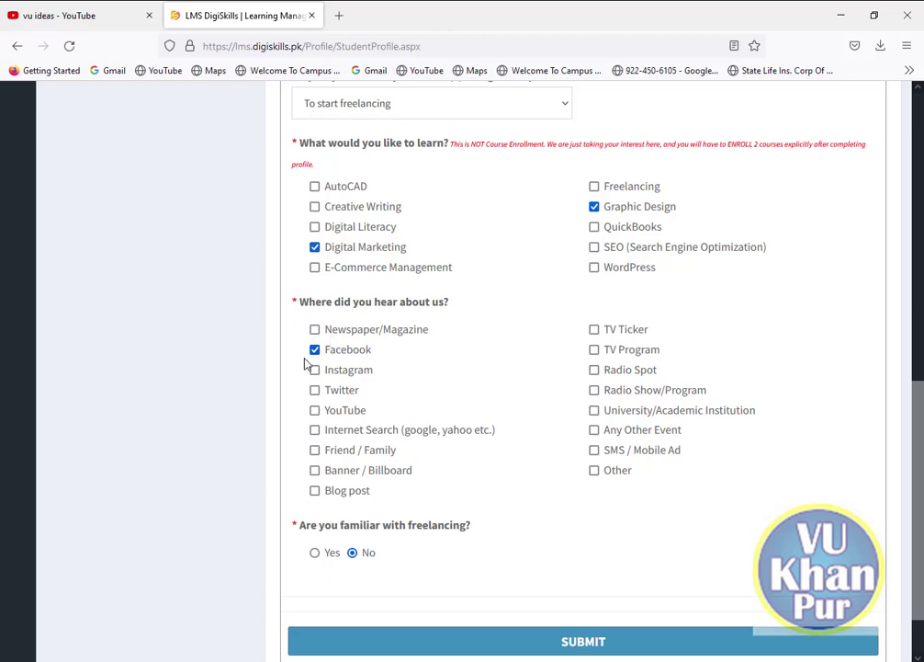
triple_click(377, 301)
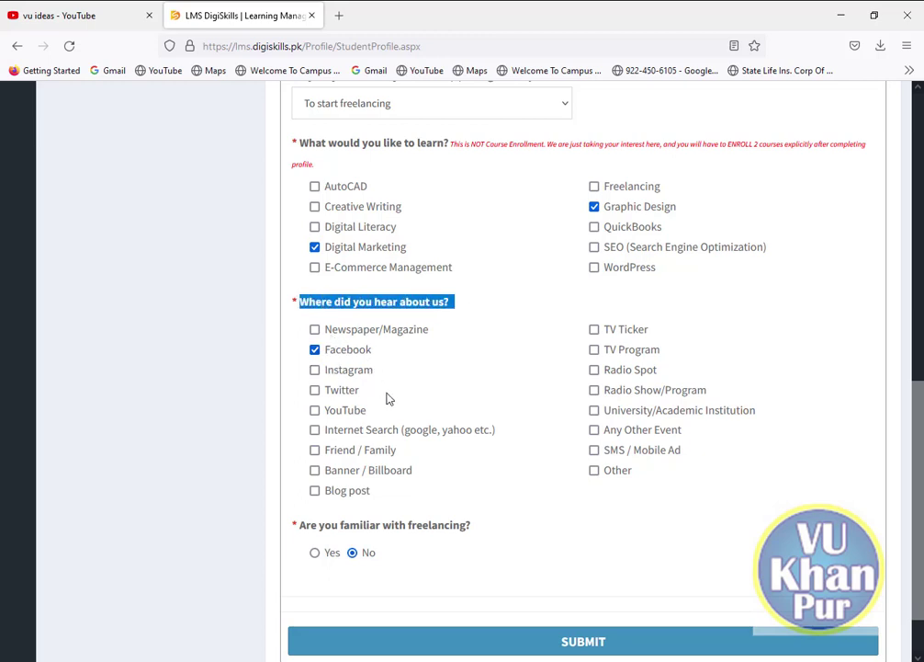
click(319, 354)
click(314, 450)
click(321, 410)
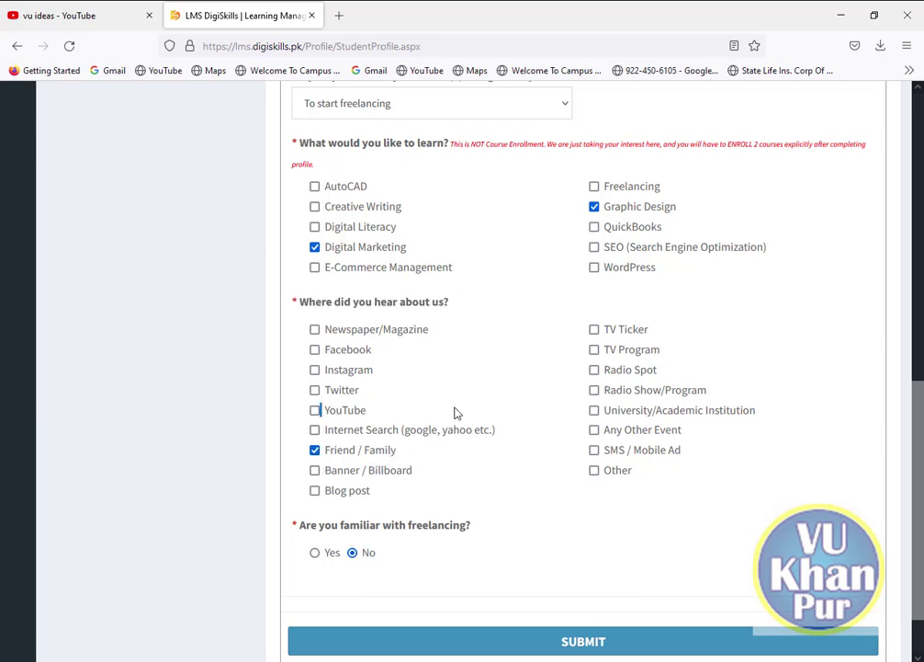
click(321, 411)
scroll(394, 394, down, 2)
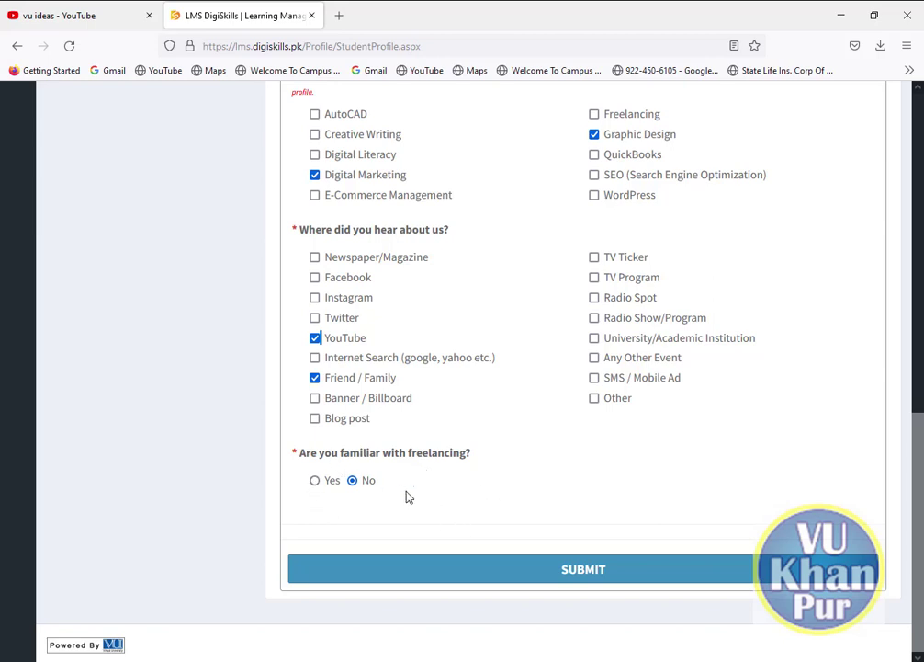
Answer the freelancing familiarity question and submit the profile form
click(314, 480)
click(597, 571)
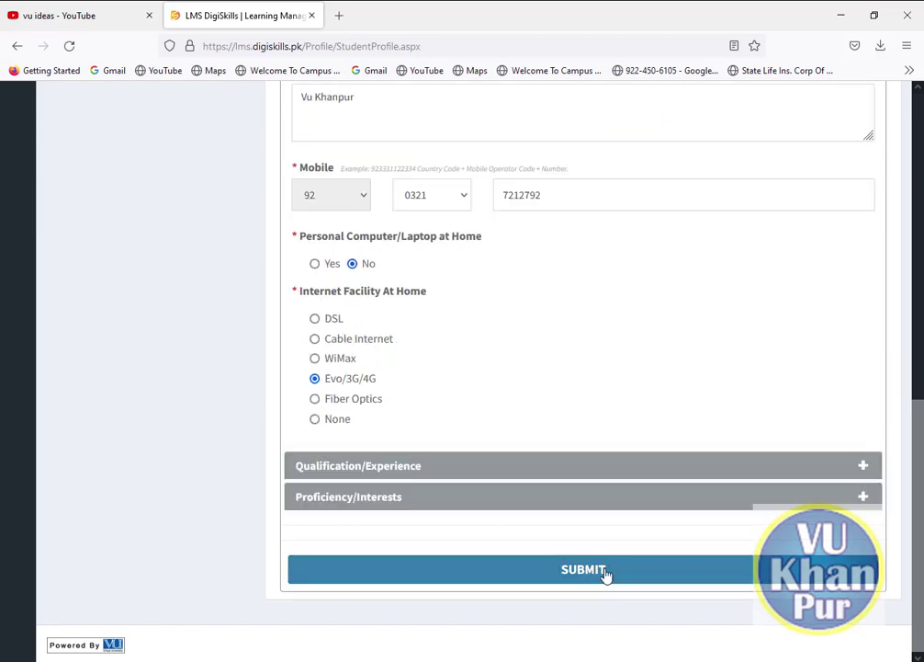
scroll(564, 411, up, 1)
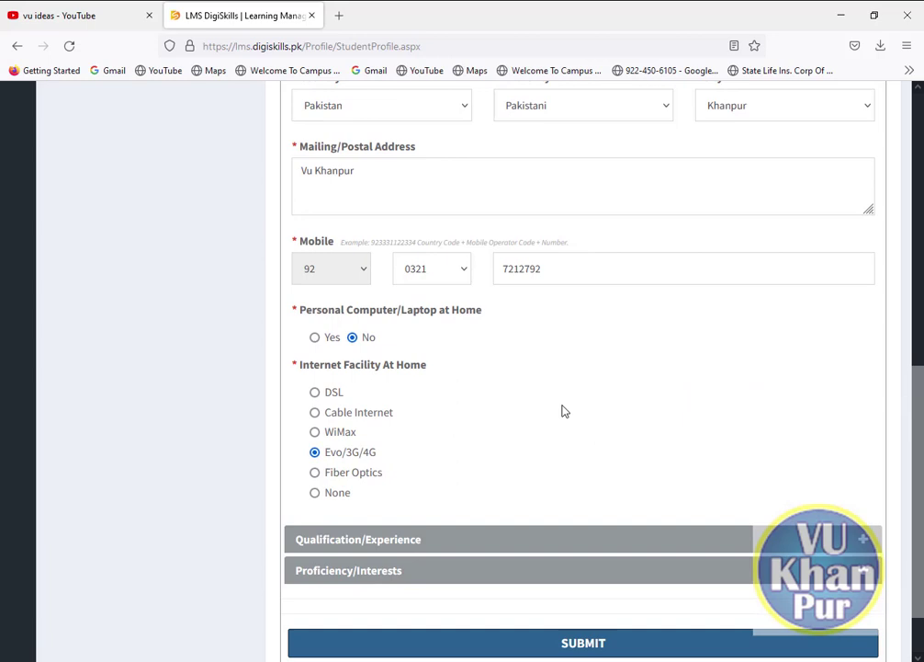
scroll(564, 411, up, 1)
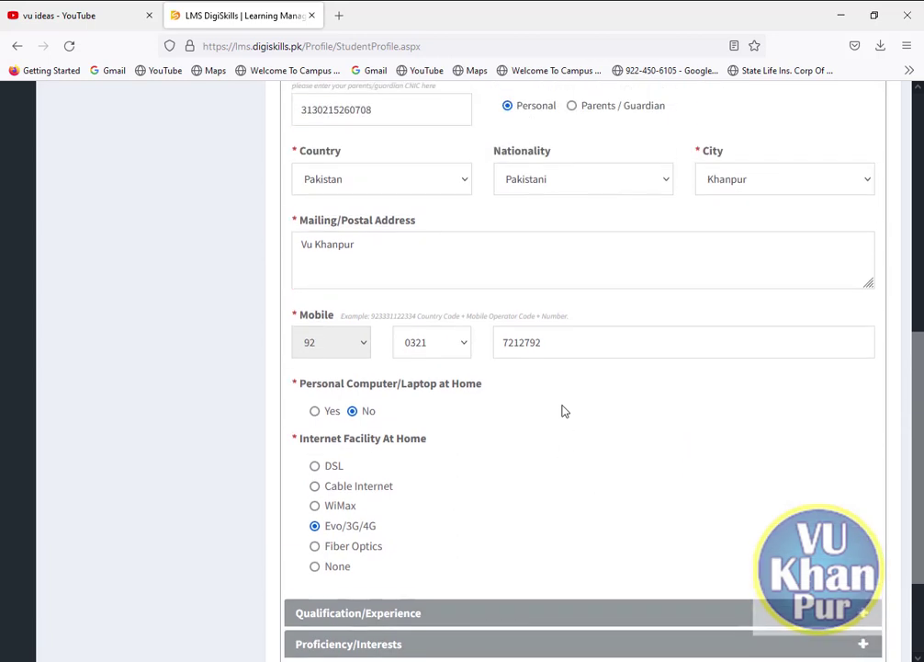
scroll(564, 411, up, 1)
scroll(563, 411, up, 1)
scroll(563, 405, up, 2)
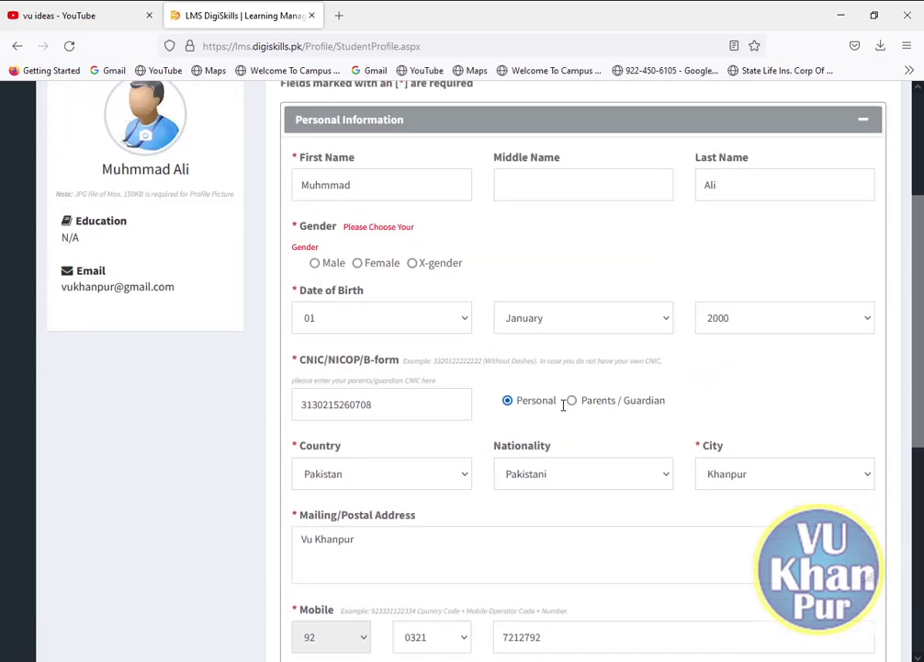
Set the required Gender field to Male
drag(418, 230, 300, 231)
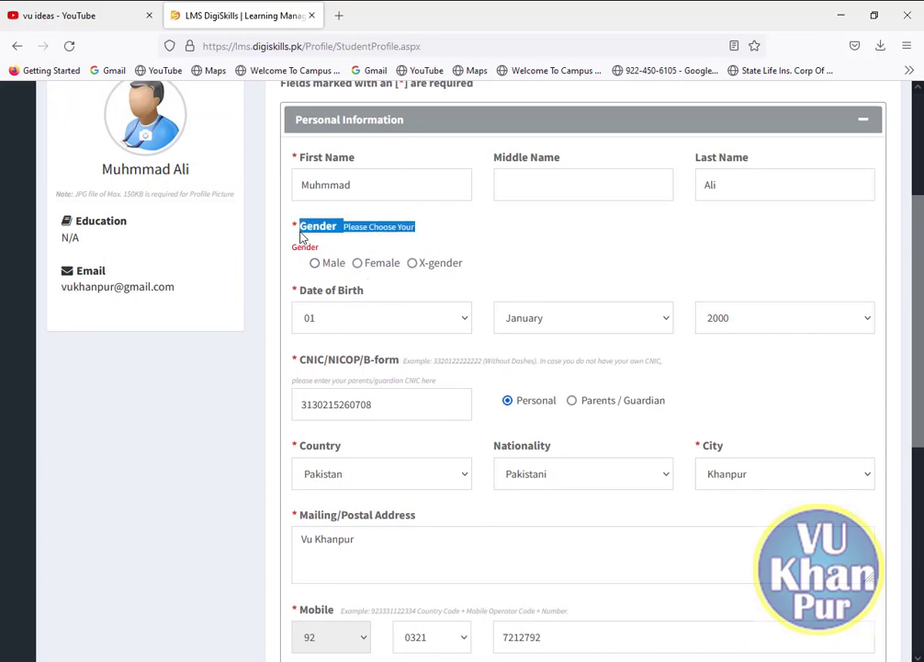
click(314, 263)
scroll(436, 343, up, 3)
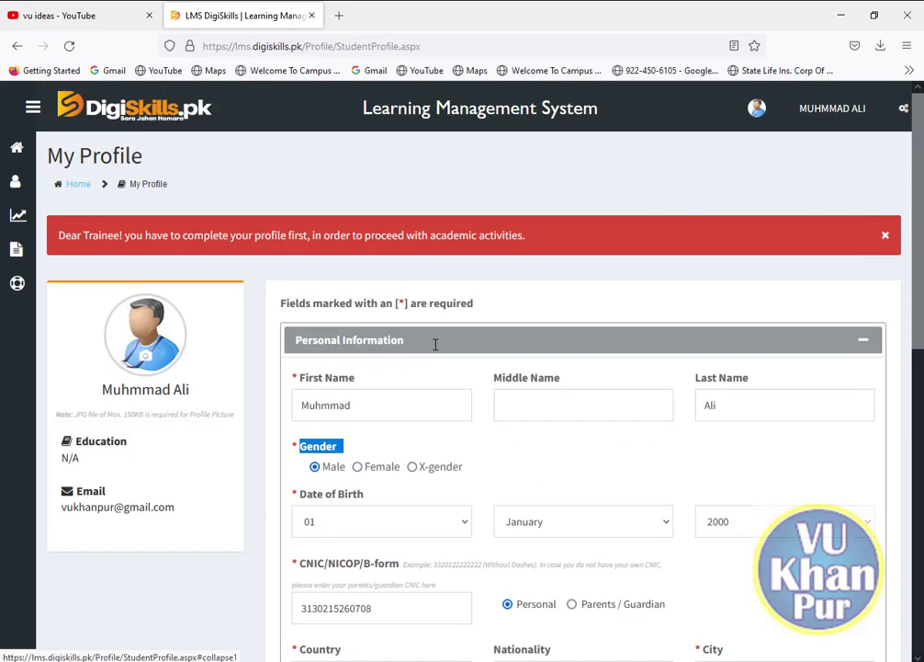
scroll(529, 411, down, 3)
scroll(528, 414, down, 5)
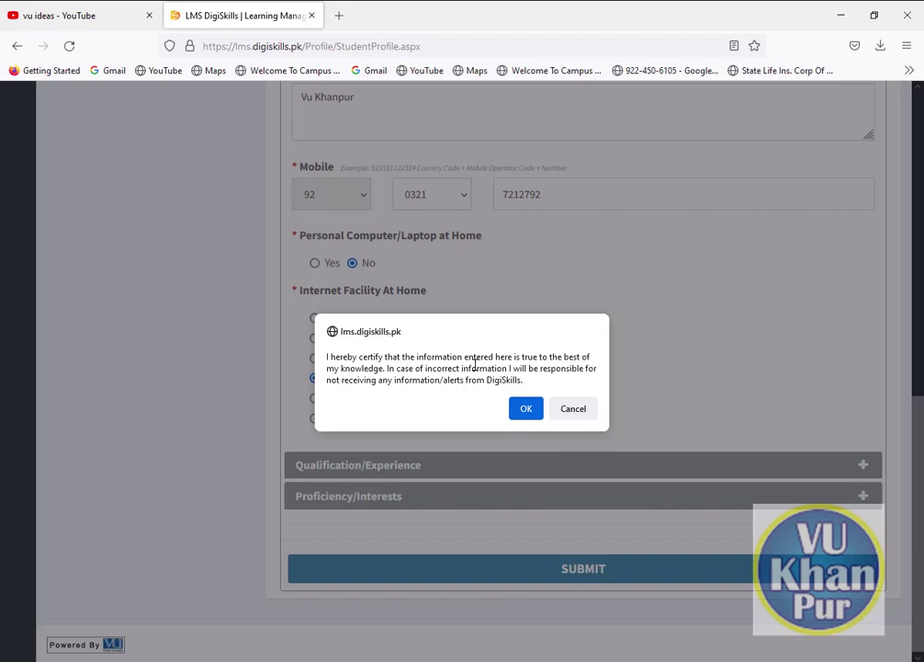
Confirm the lms.digiskills.pk certification prompt with OK to save the profile
click(525, 409)
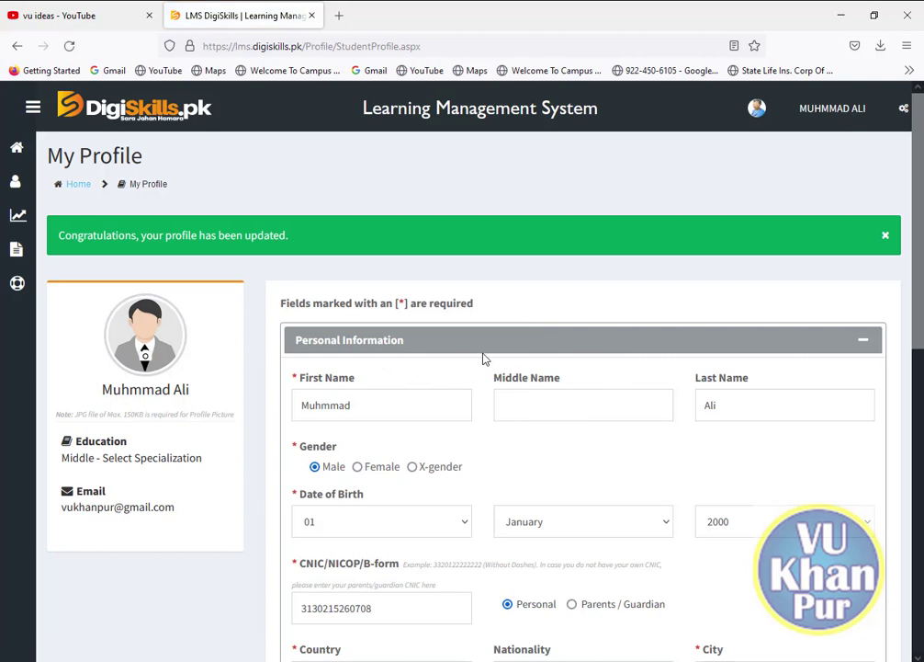
scroll(482, 355, down, 2)
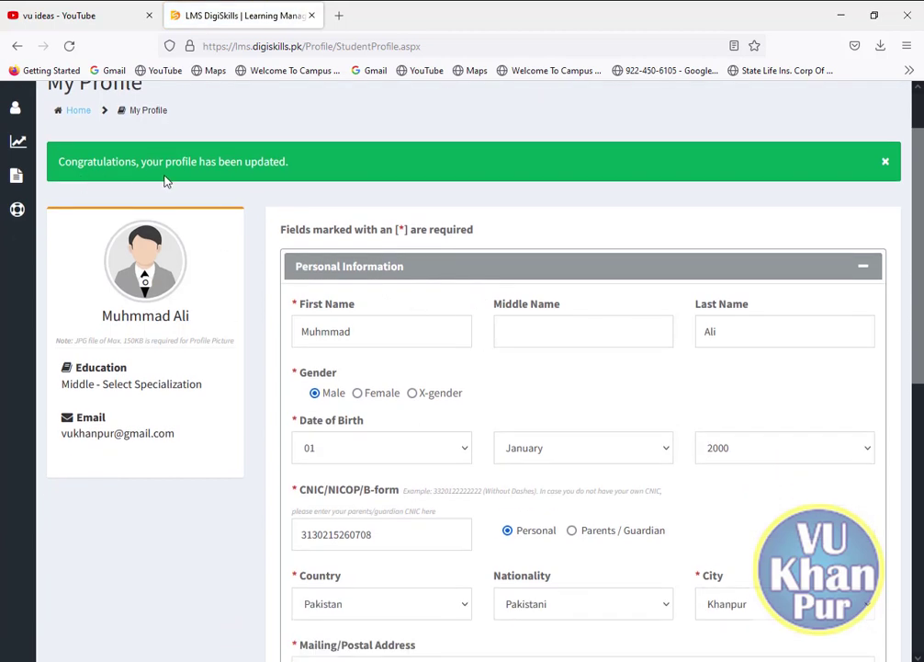
scroll(340, 217, up, 2)
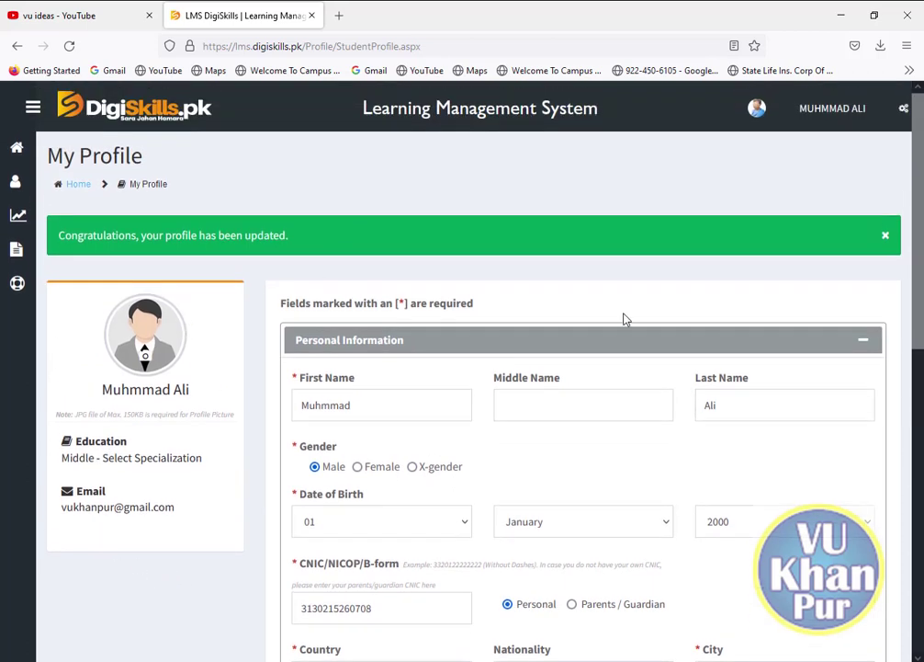
Close the profile-updated banner, go Home, and dismiss the mobile verification code dialog without a code
click(884, 242)
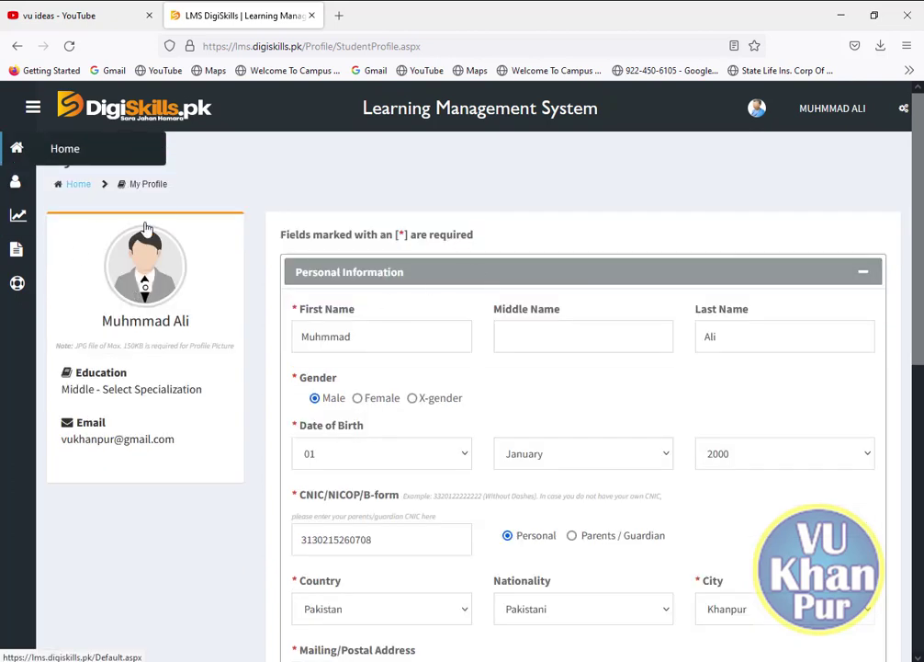
click(16, 150)
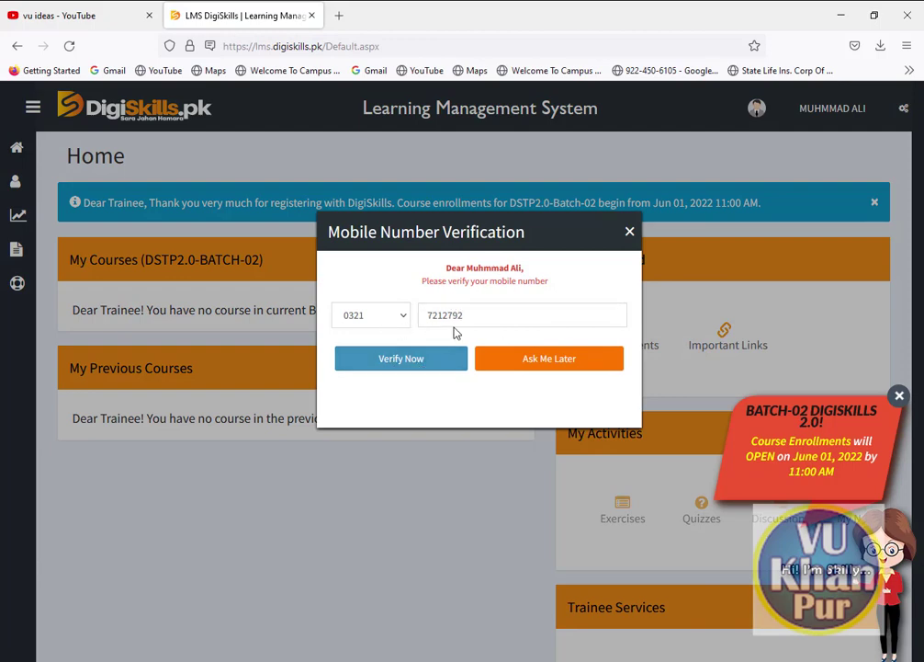
click(412, 369)
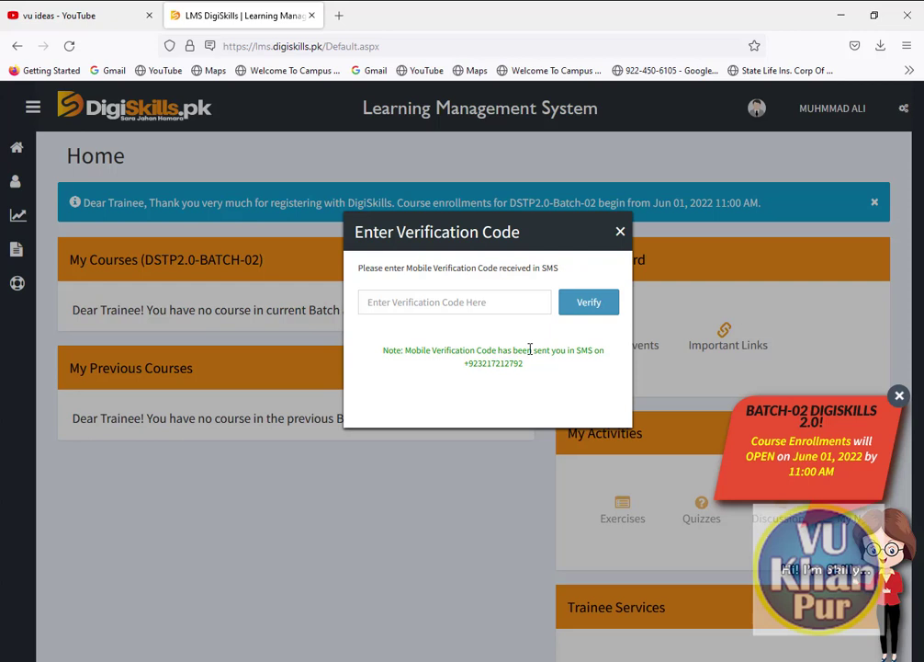
click(452, 310)
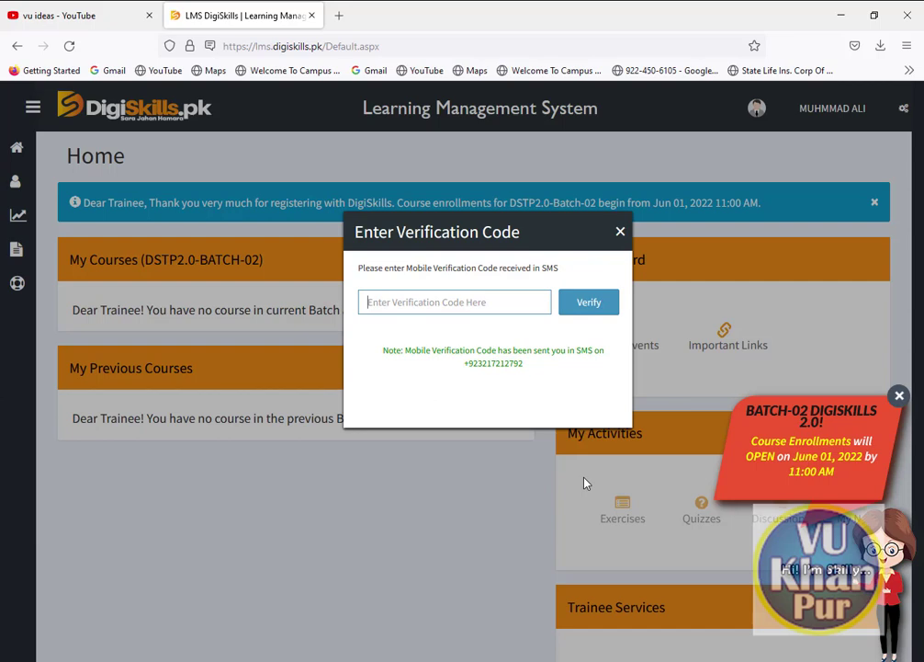
click(621, 260)
click(620, 232)
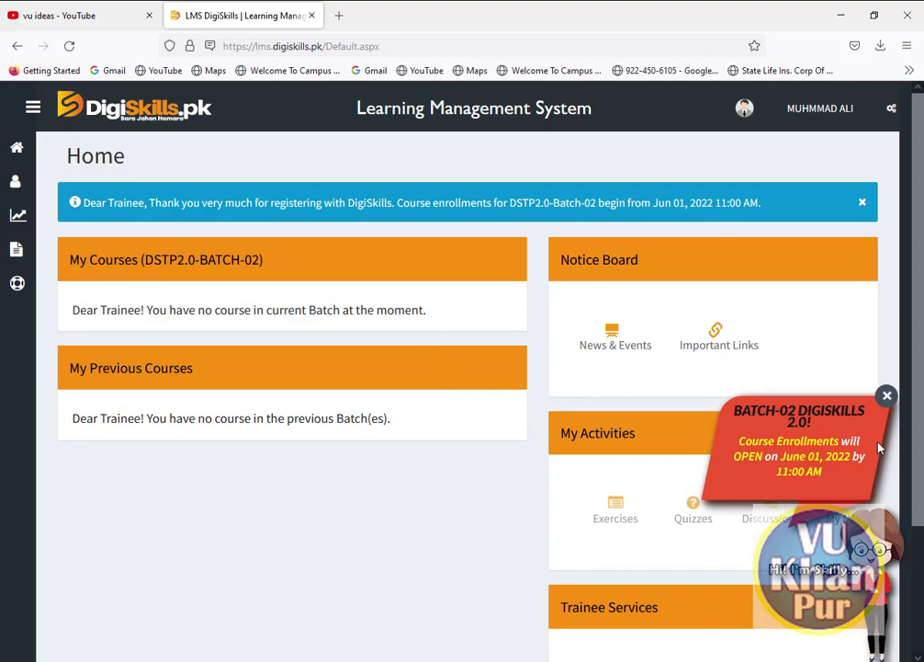
Dismiss the red BATCH-02 DIGISKILLS 2.0 announcement popup
click(886, 396)
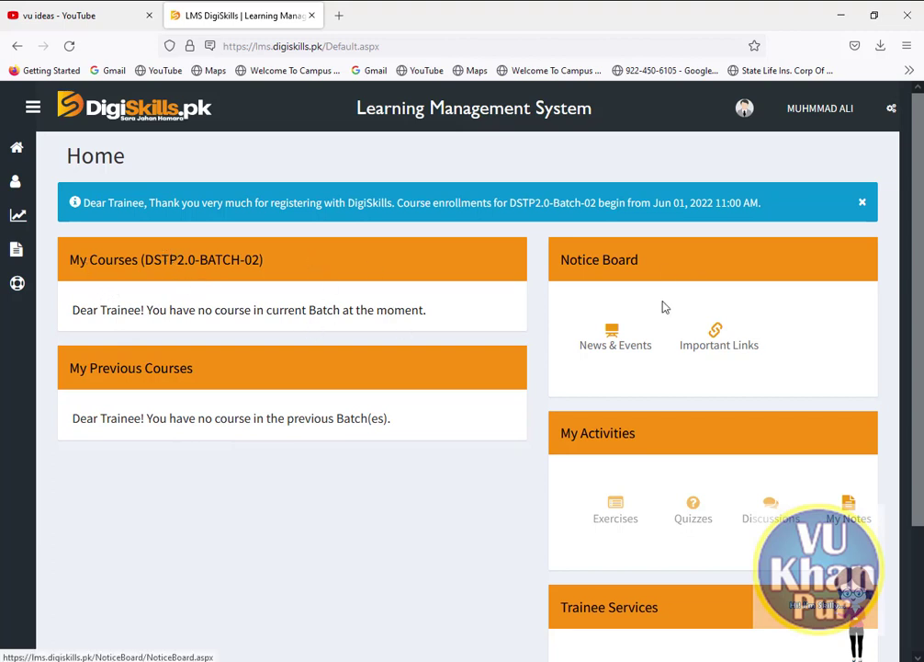
scroll(663, 308, down, 3)
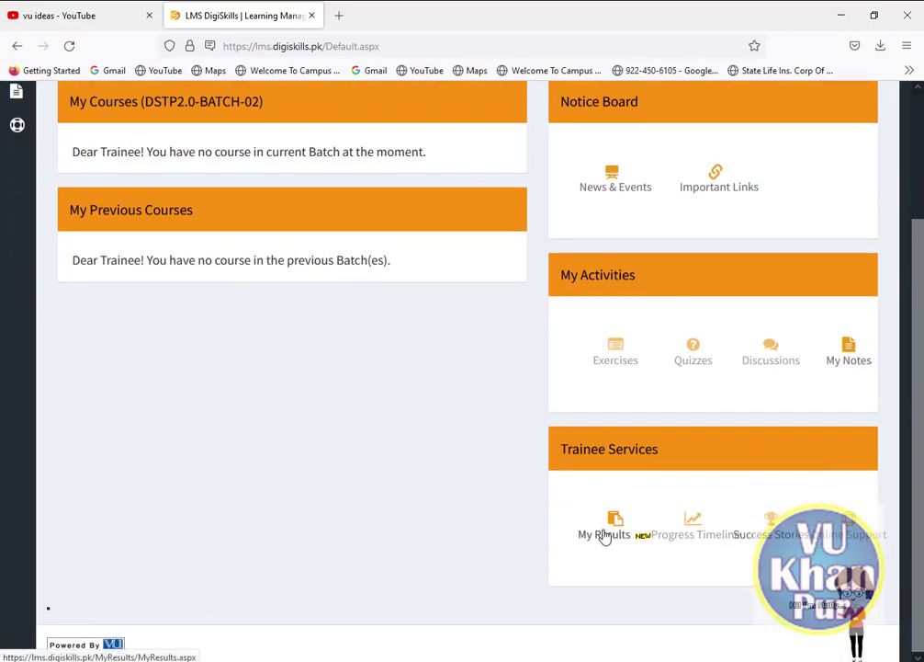
scroll(432, 406, up, 3)
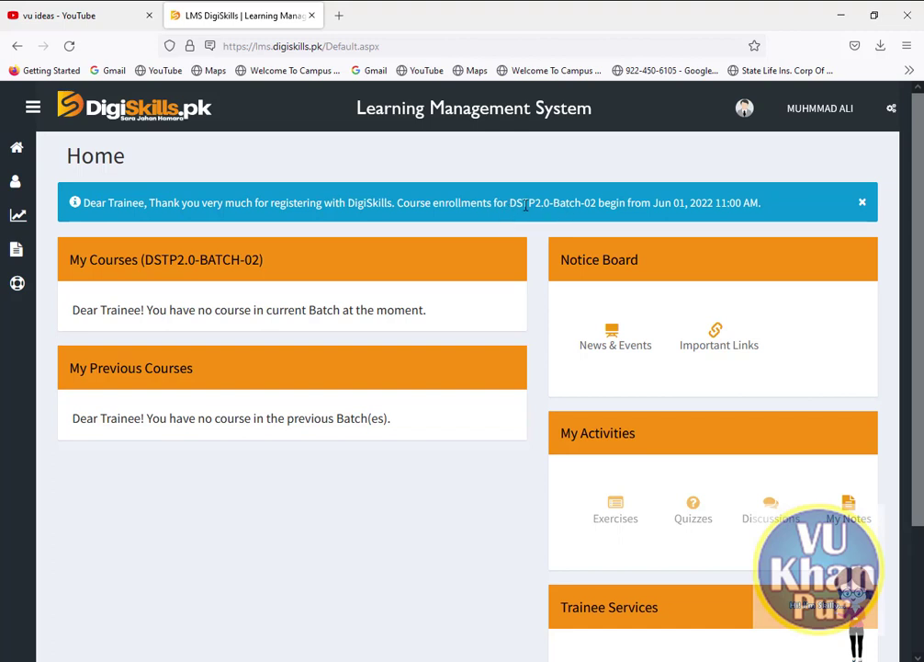
Highlight the Jun 01, 2022 11:00 AM enrollment start date in the notice banner
drag(511, 203, 689, 203)
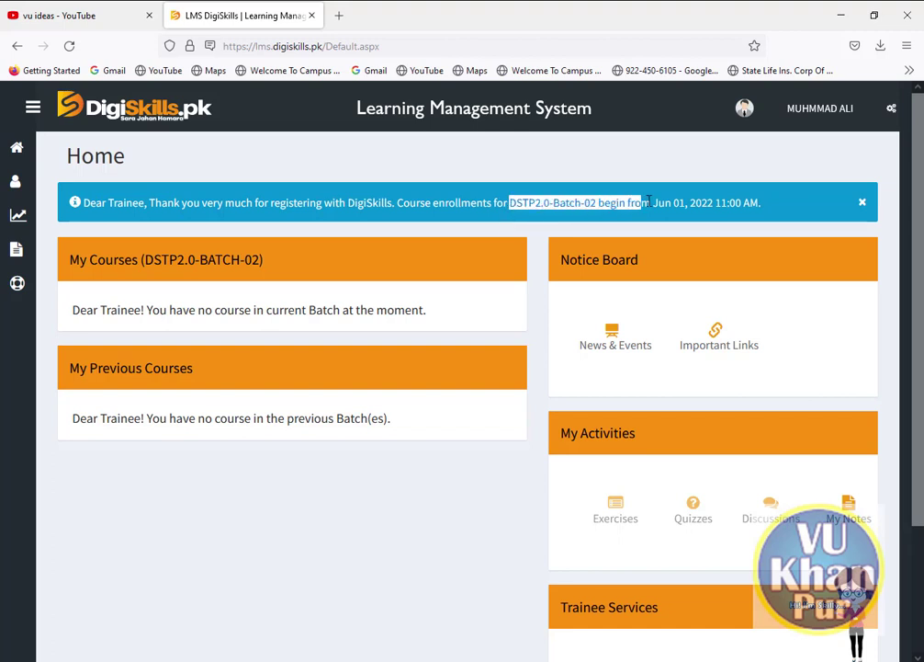
click(459, 325)
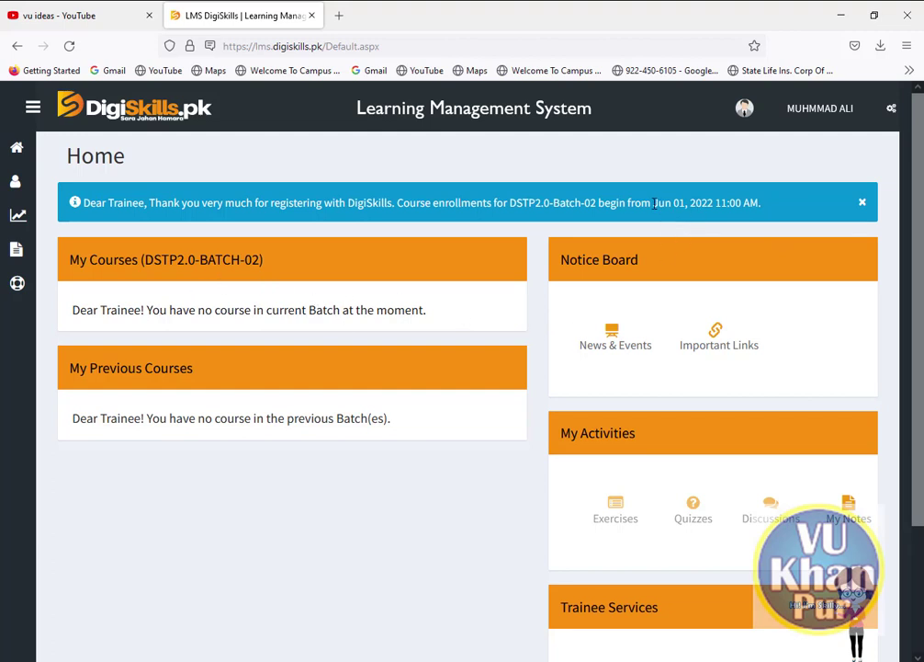
drag(654, 204, 685, 204)
drag(758, 204, 665, 204)
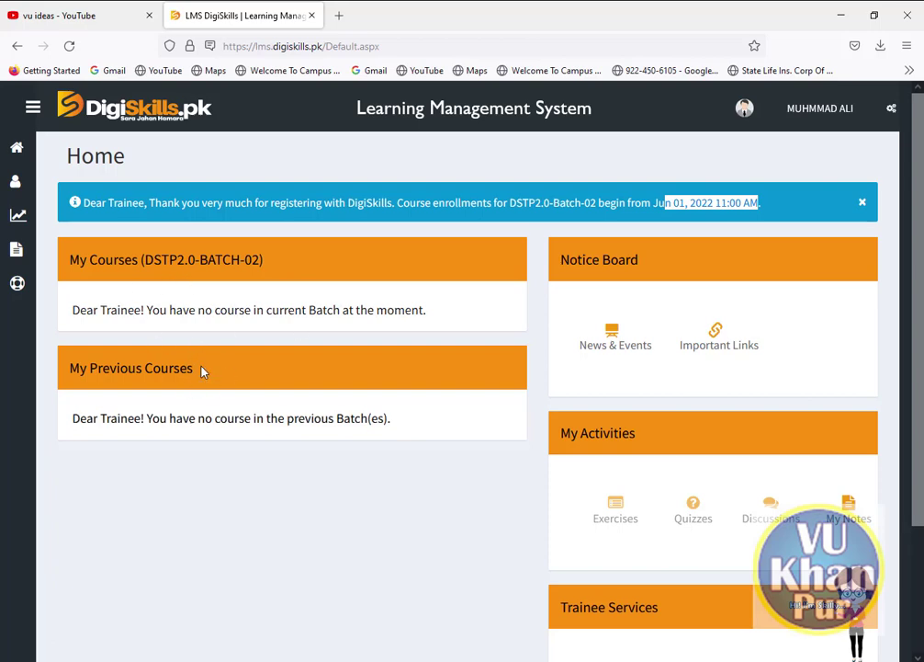
scroll(222, 383, down, 3)
scroll(227, 383, up, 3)
Open the Progress Timeline page, then the account dropdown under the trainee's name
click(17, 217)
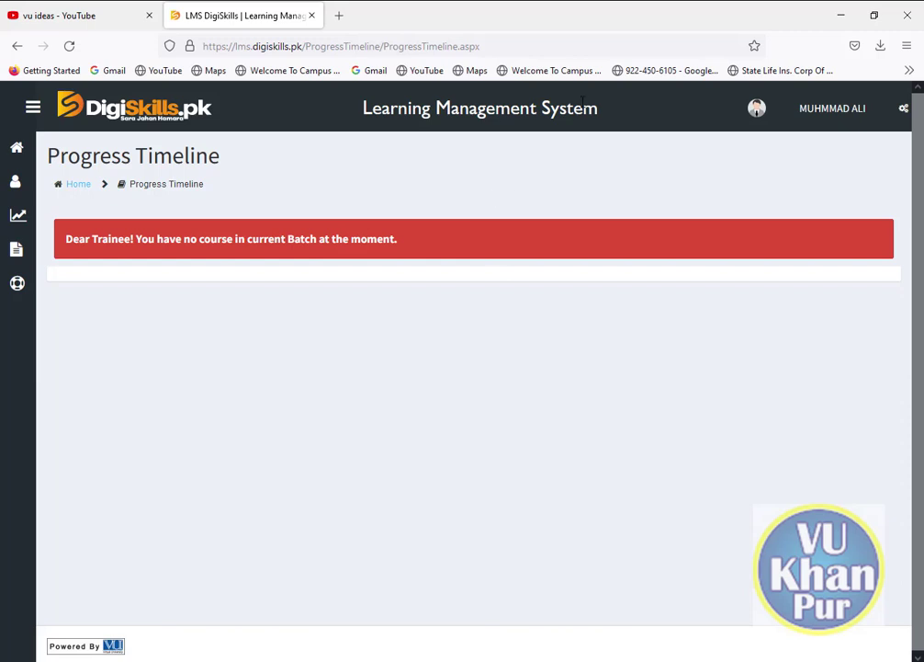
click(840, 114)
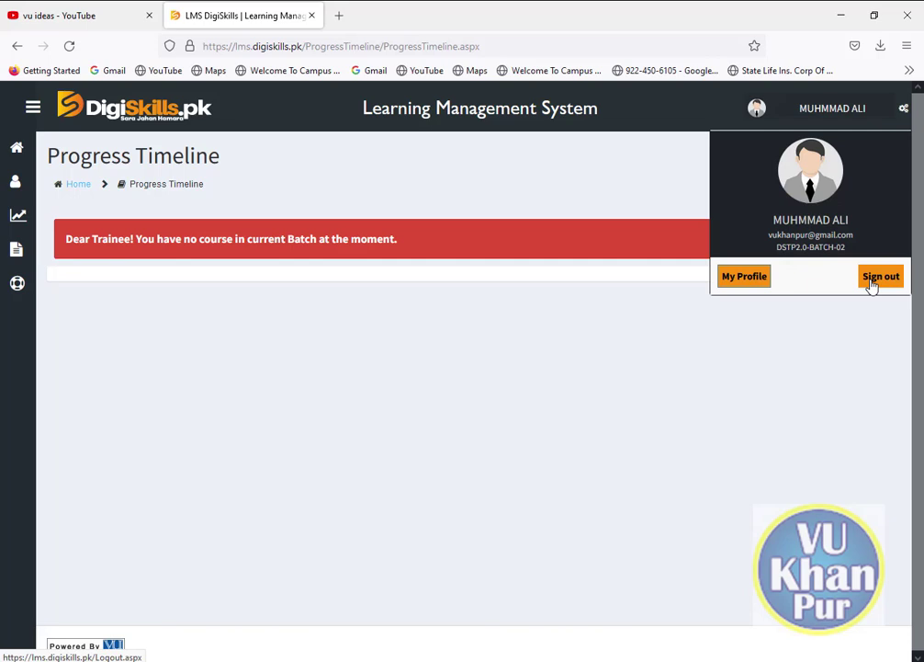
Sign out of the LMS and return to the vu ideas YouTube Playlists tab
click(872, 285)
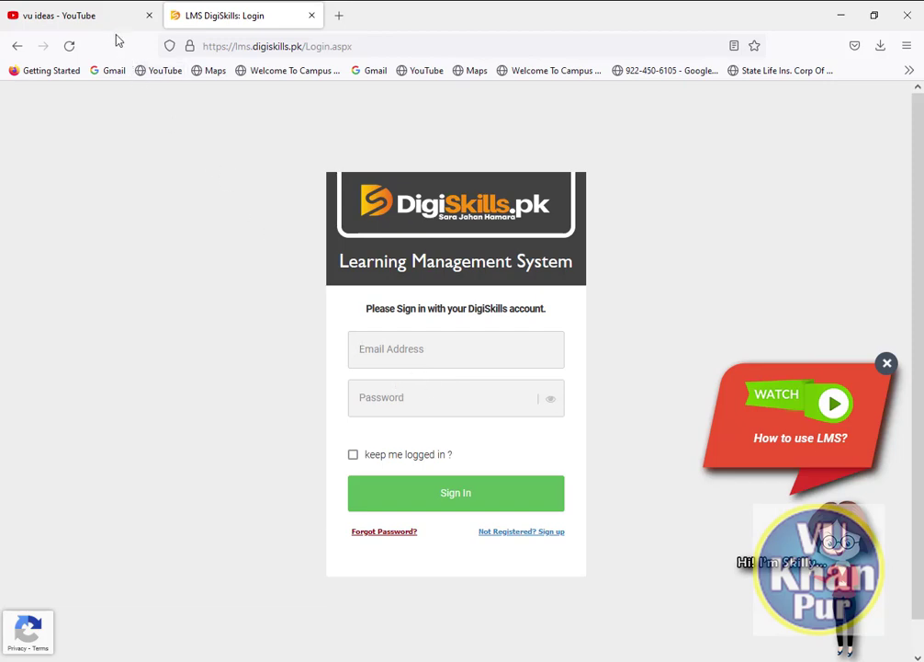
click(83, 15)
scroll(419, 340, up, 3)
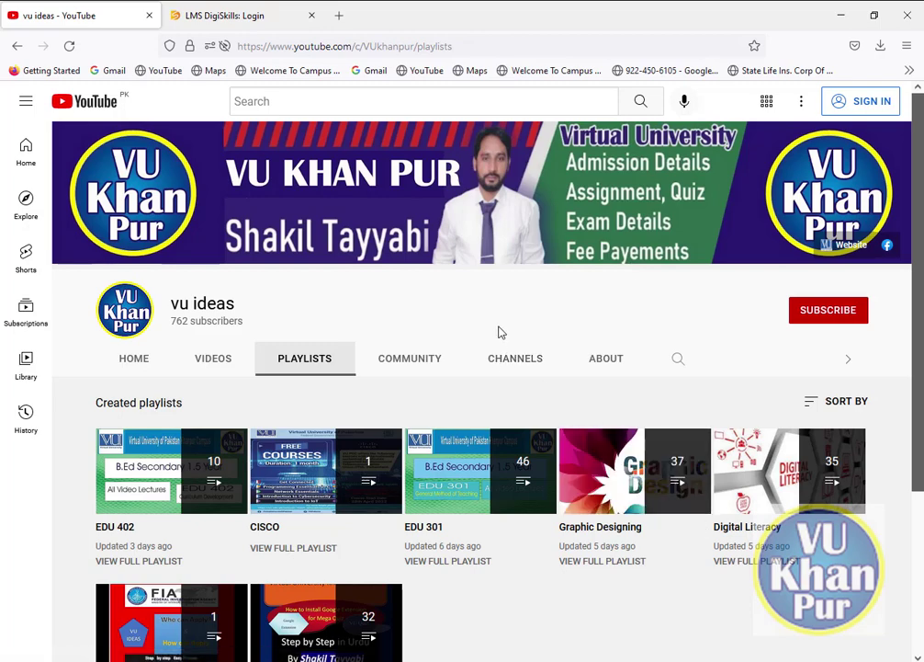
scroll(499, 331, down, 1)
scroll(487, 327, down, 1)
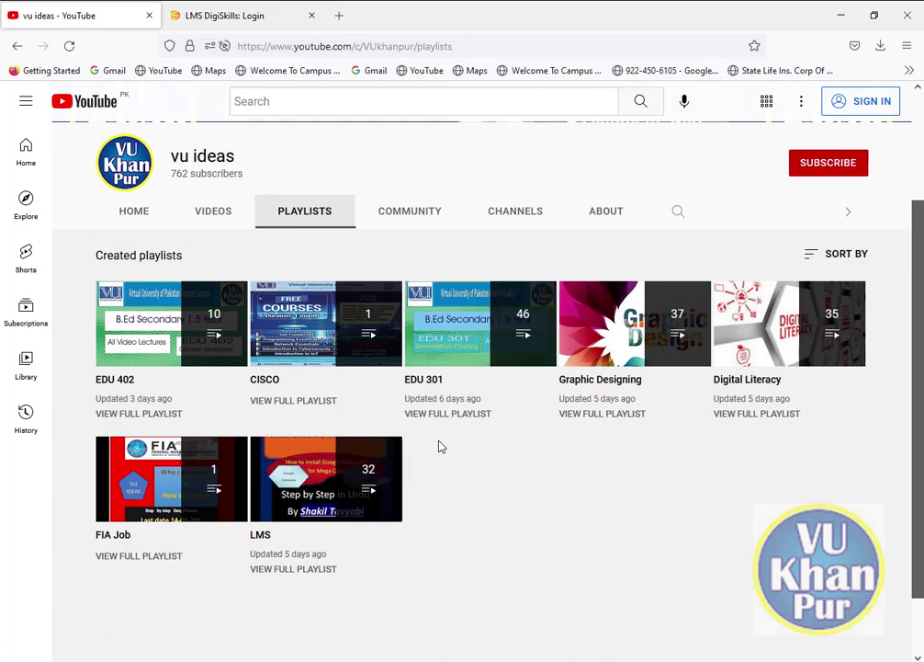
scroll(427, 423, down, 1)
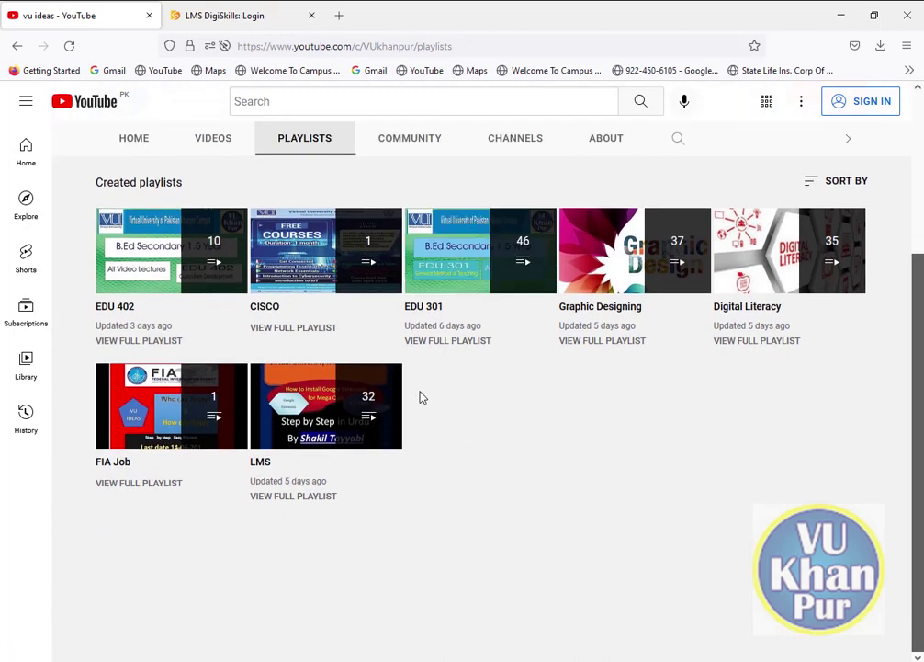